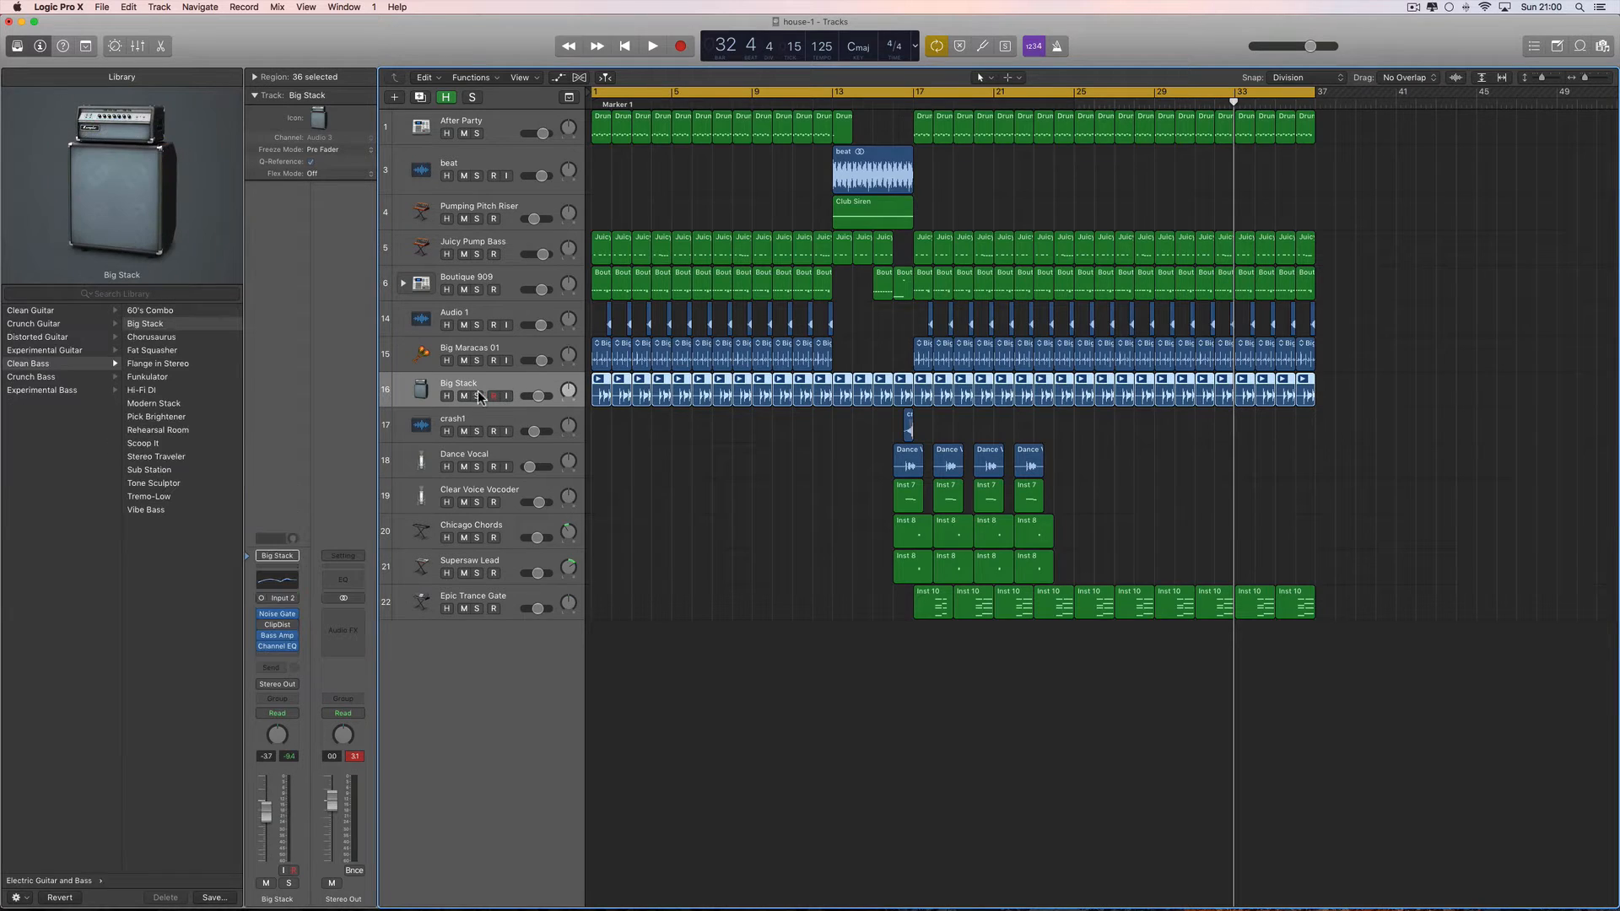
Solo the Big Stack track and play it briefly to hear it on its own.
click(477, 397)
key(space)
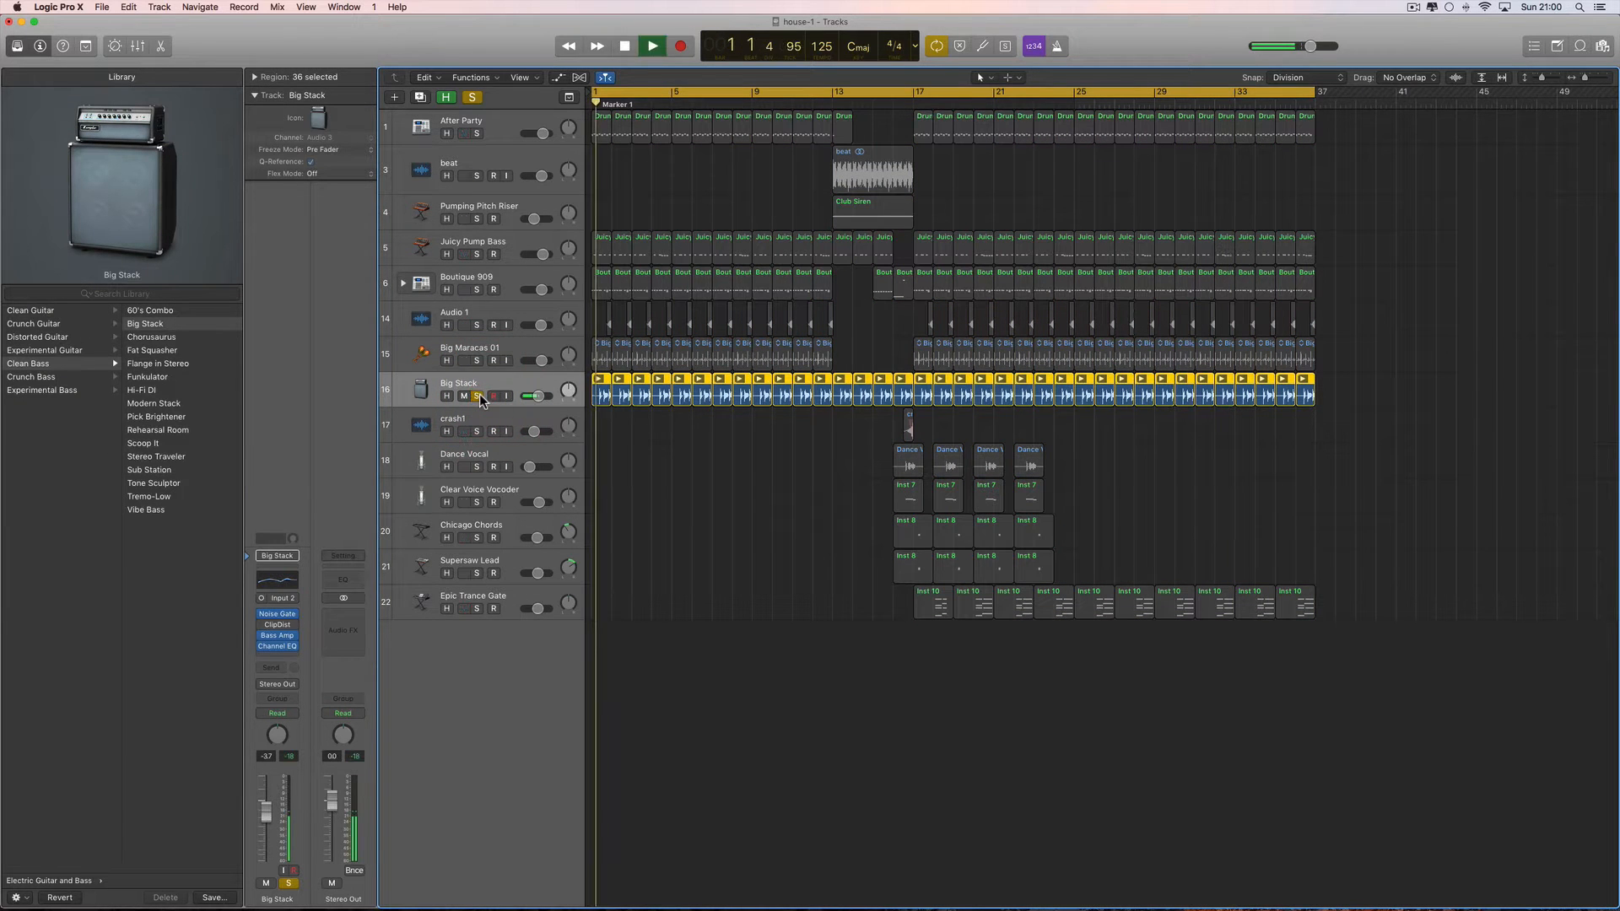
key(space)
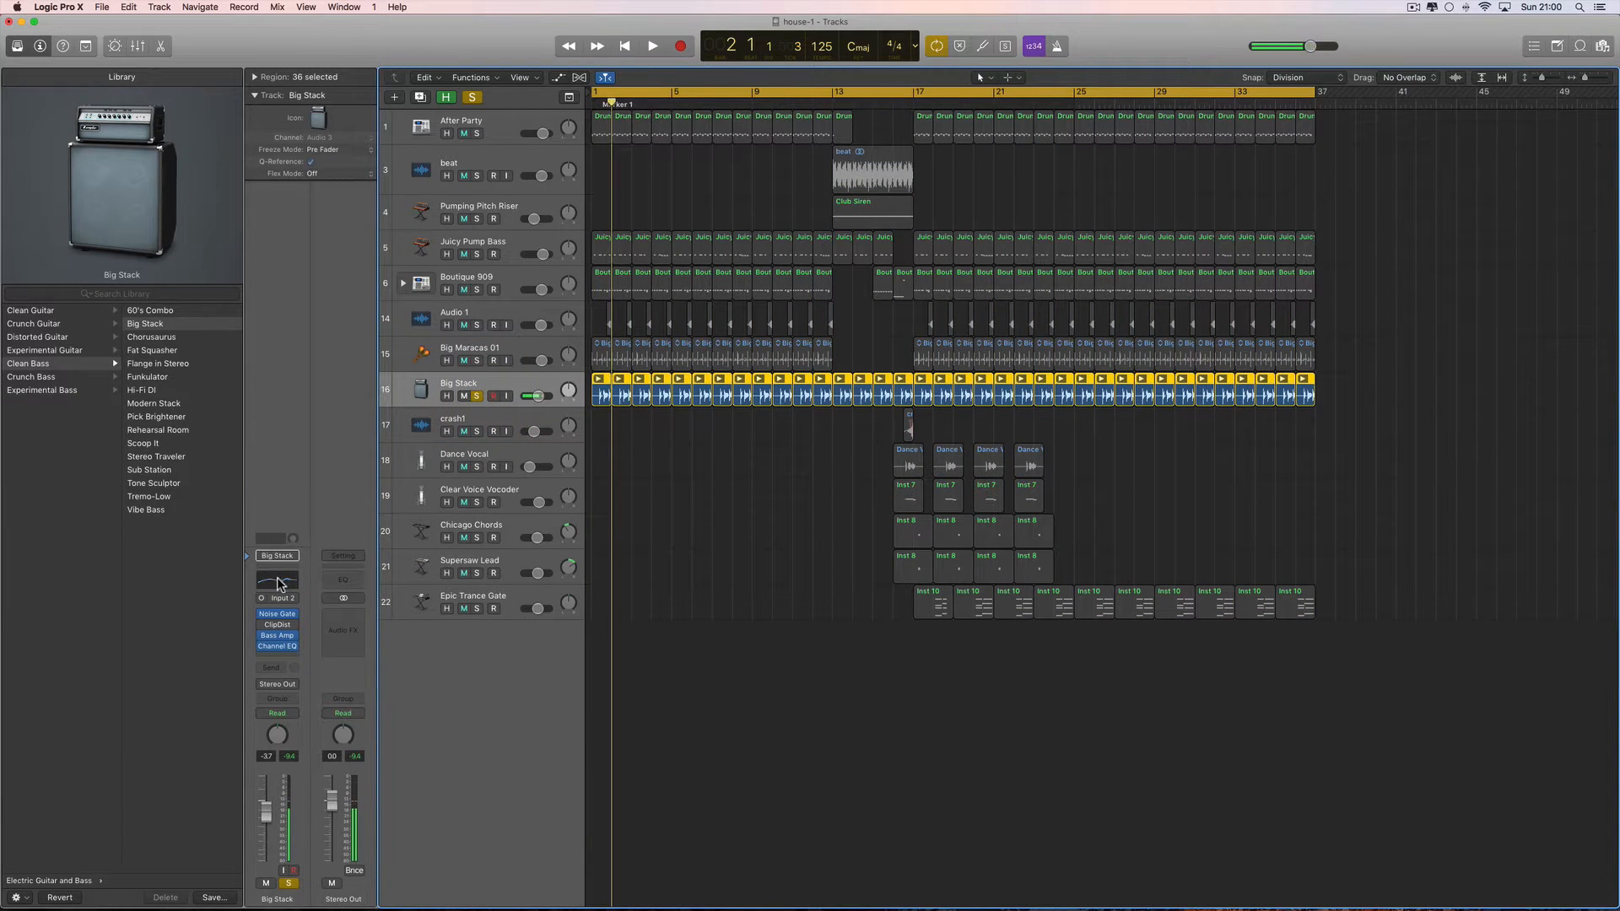
Open the Big Stack track's Channel EQ to review its curve, and close it again.
click(276, 581)
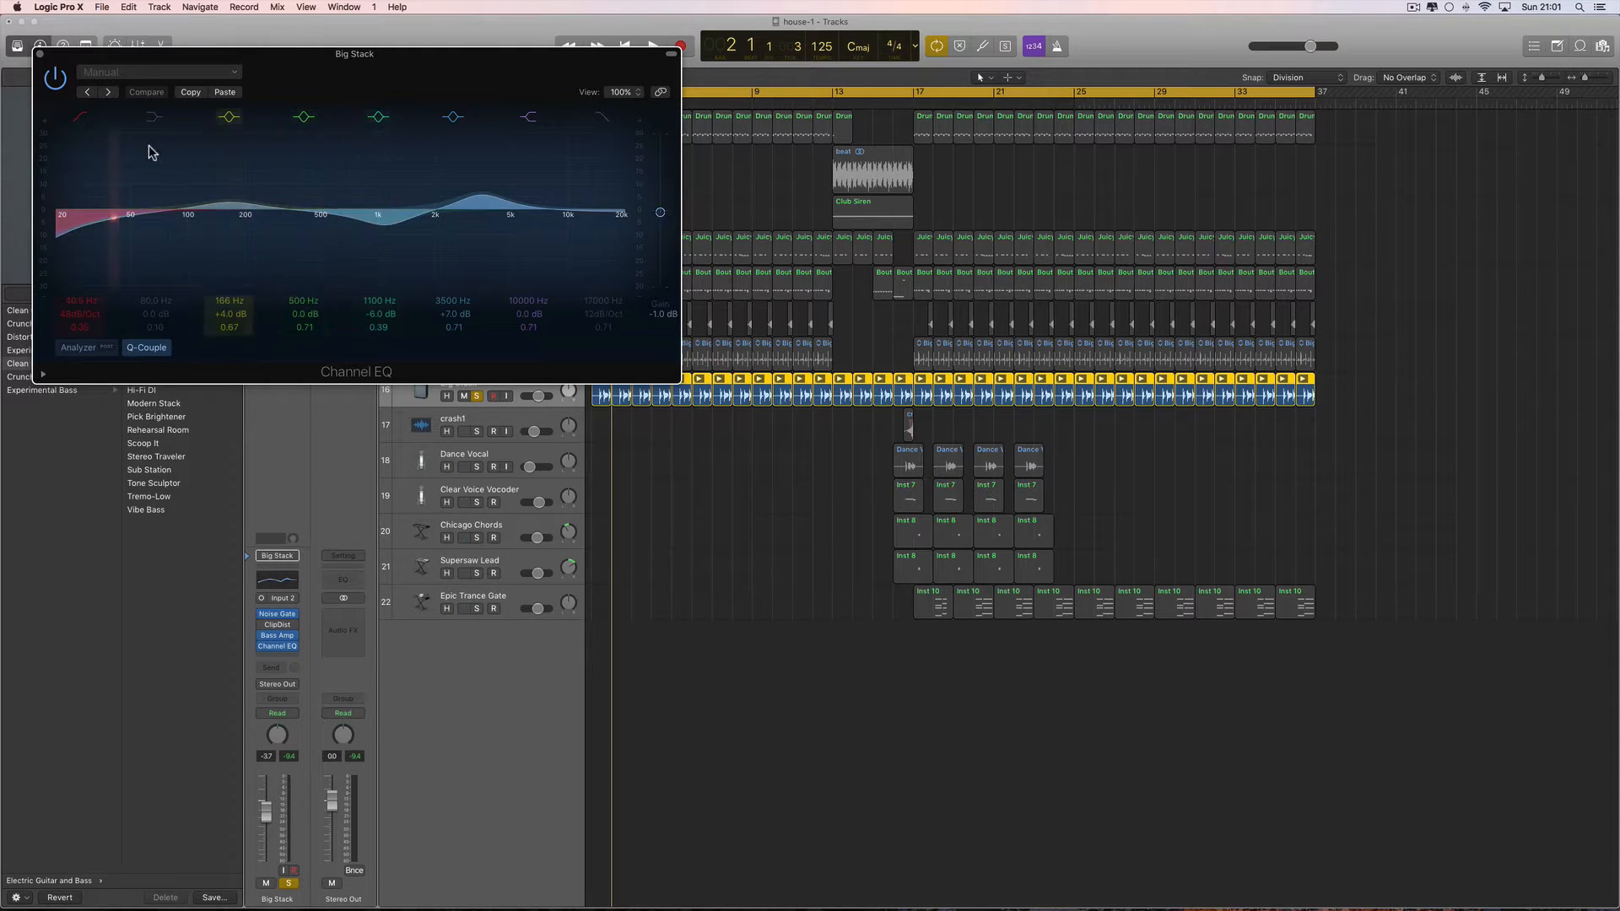
click(53, 77)
click(39, 56)
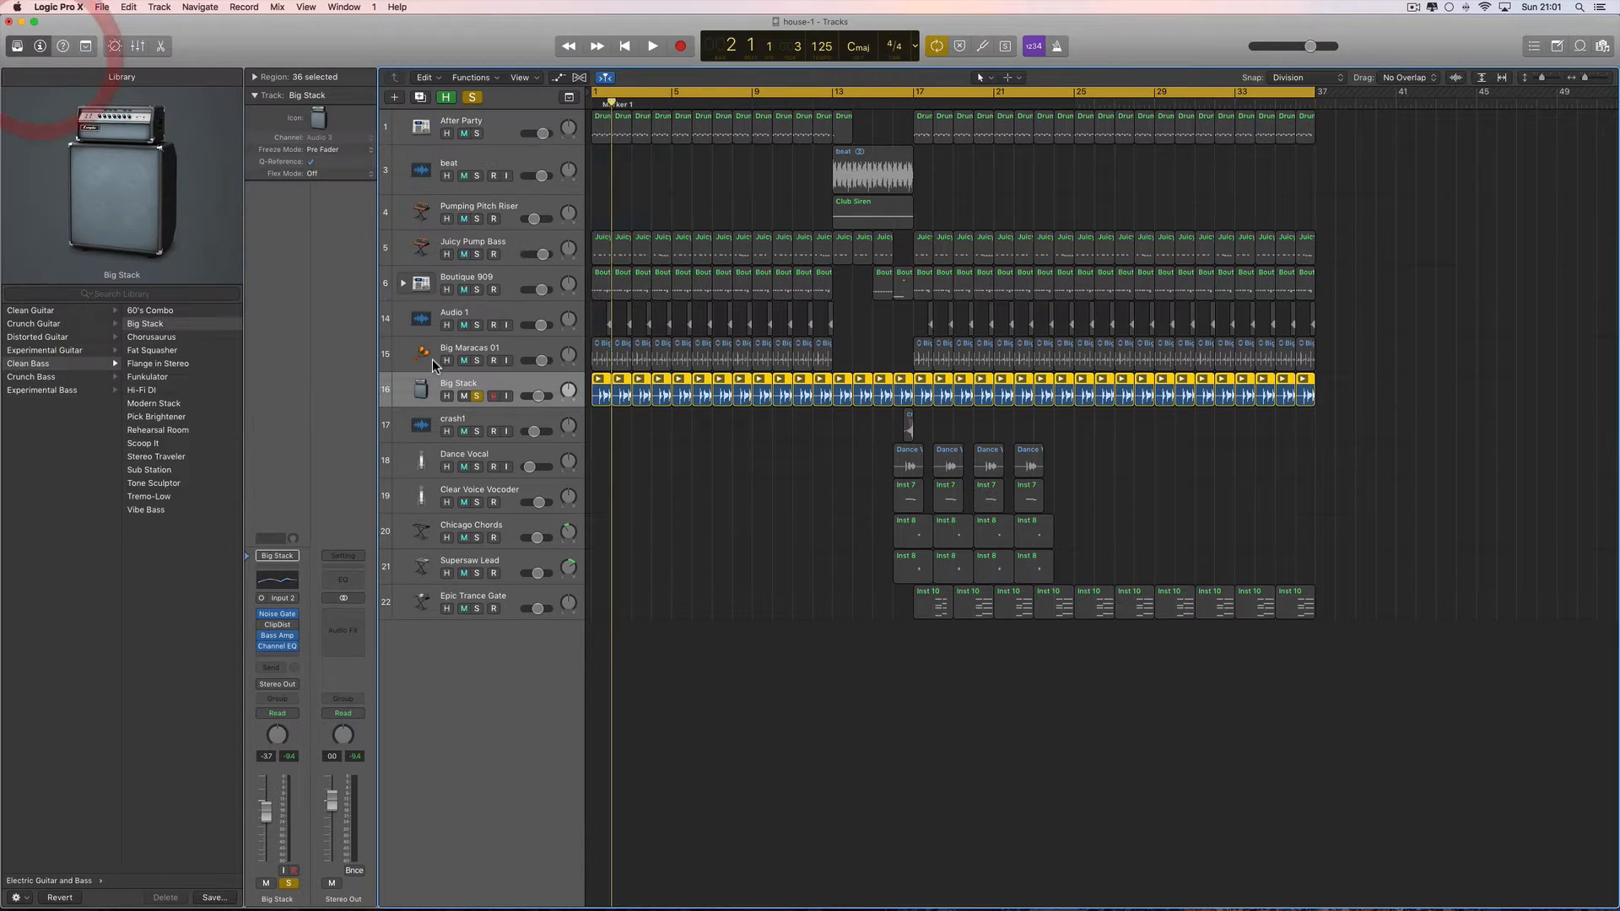
Unsolo the Big Stack track and play a short stretch of the full mix.
click(478, 395)
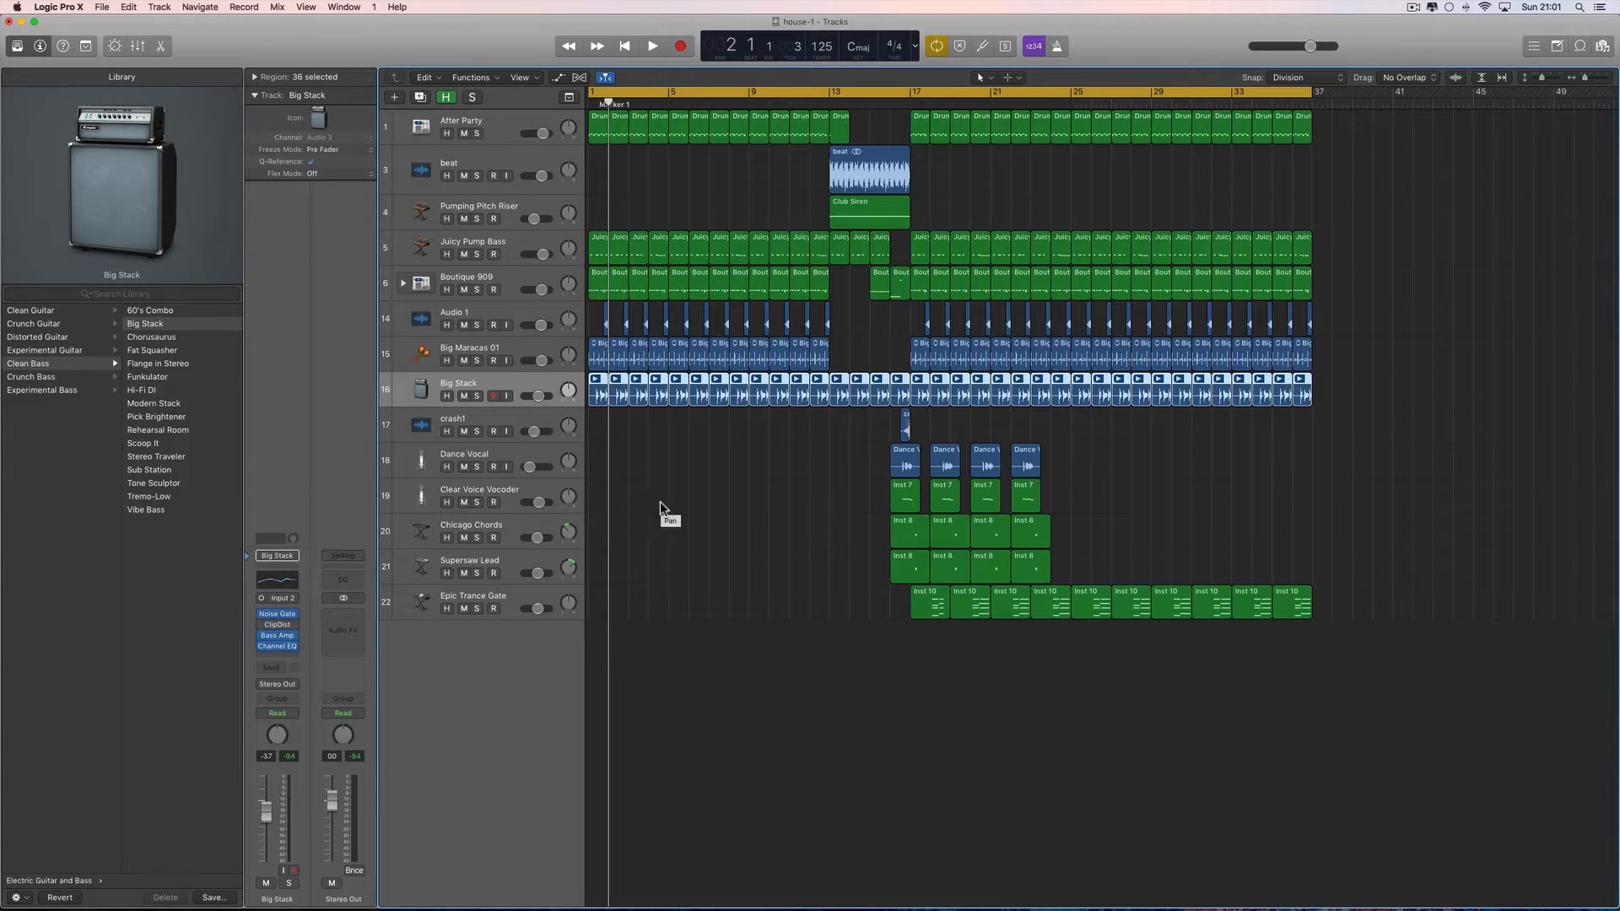
key(space)
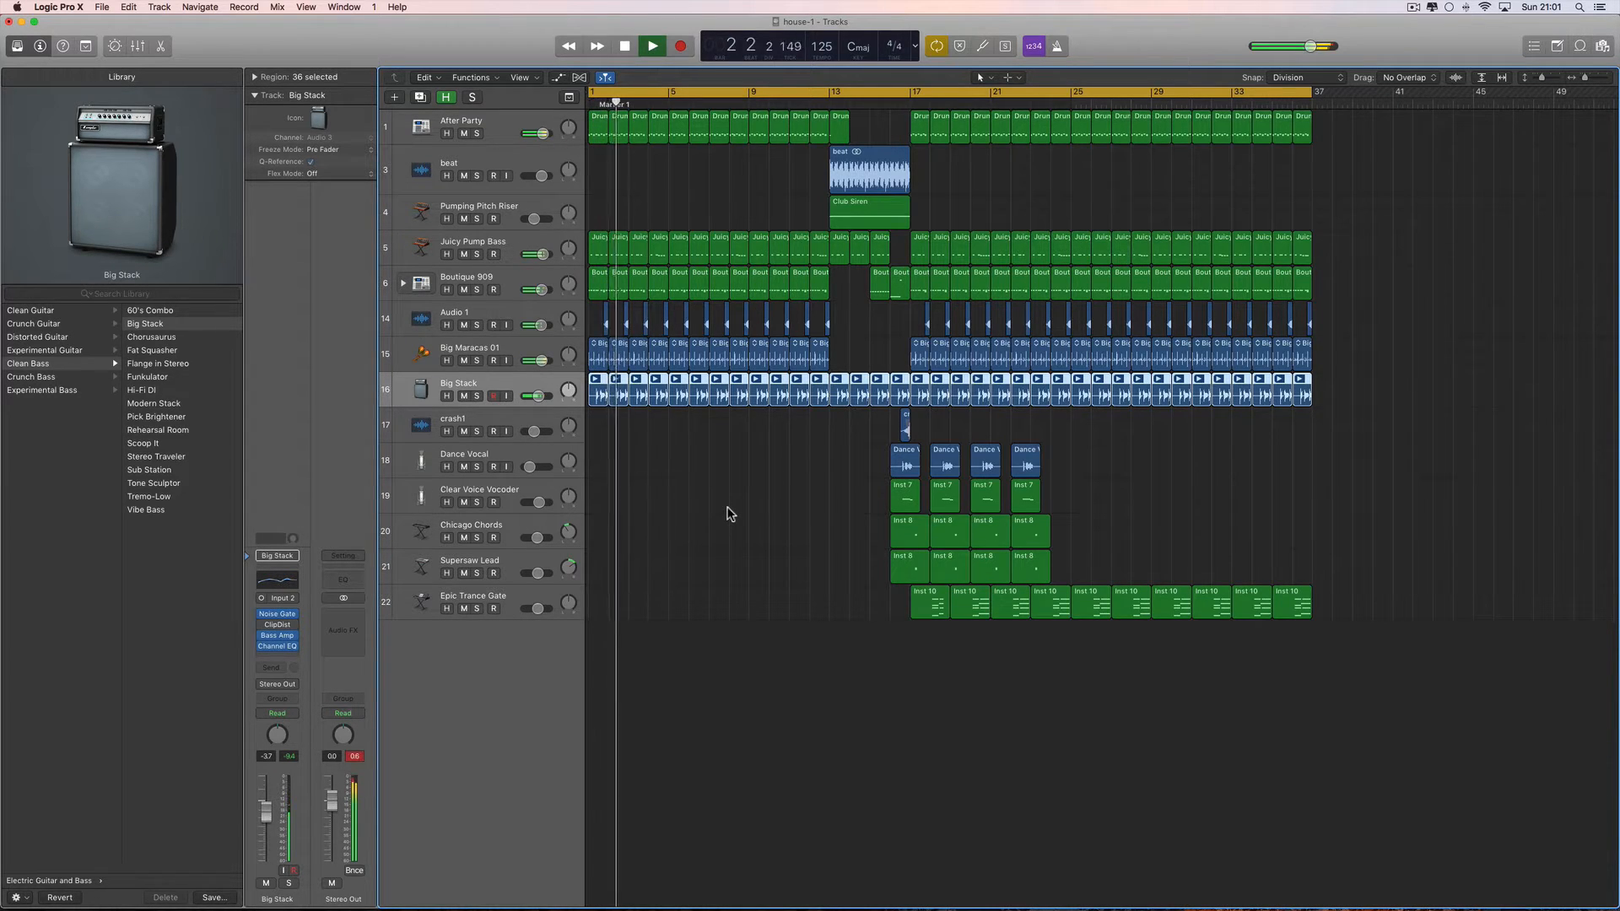
key(space)
Select and solo the Audio 1 track, and play it briefly on its own.
click(517, 319)
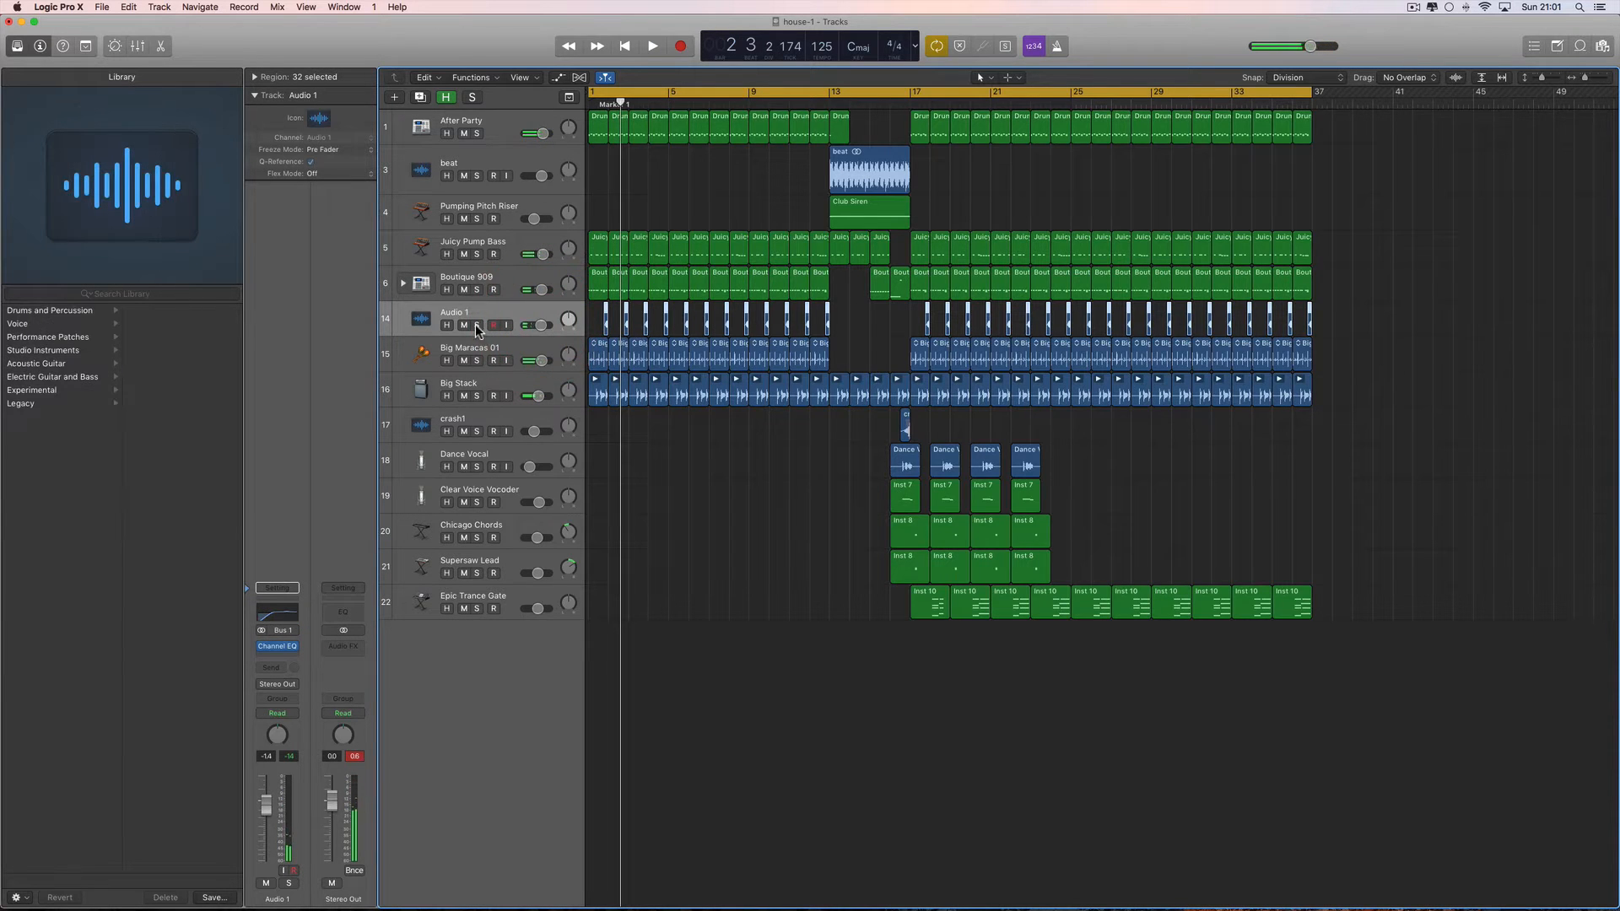
click(477, 325)
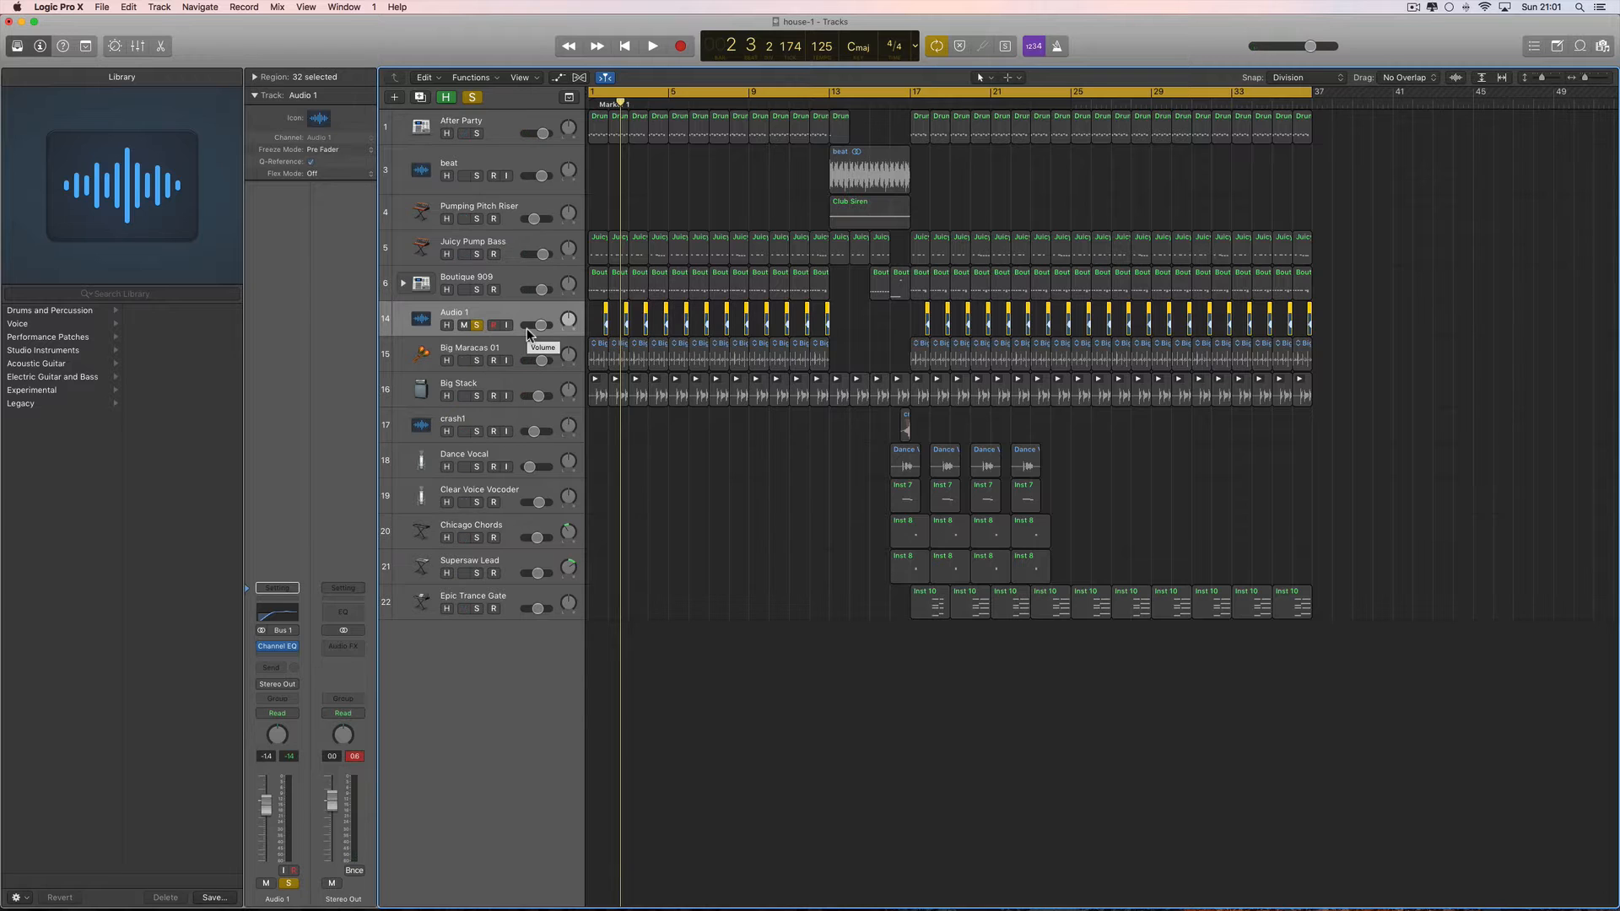
key(space)
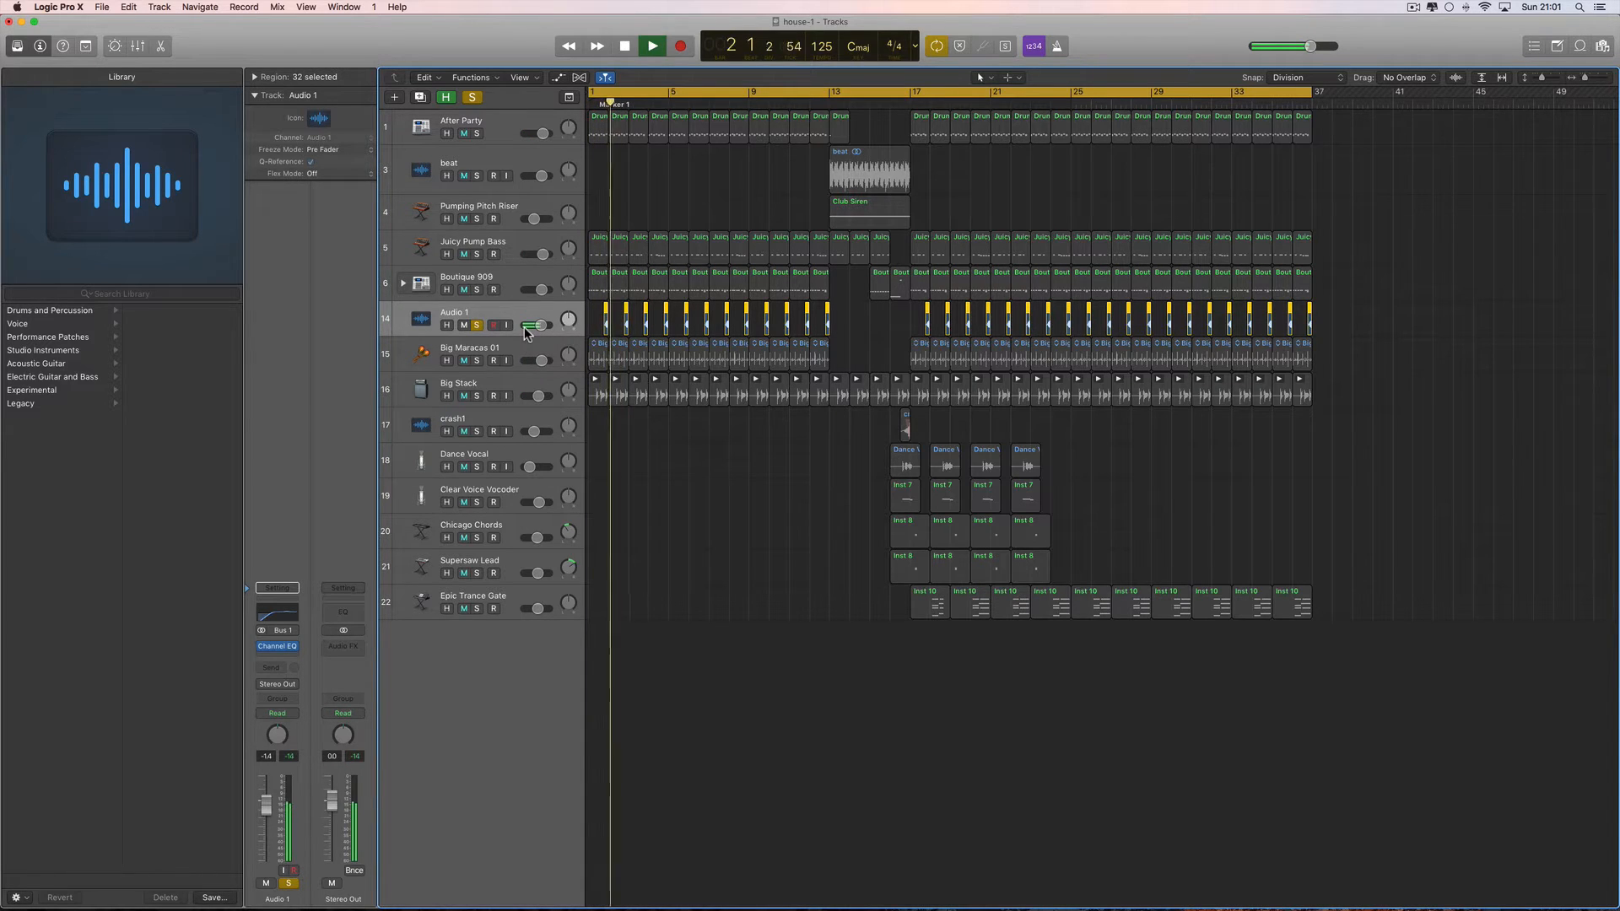
key(space)
Examine the Audio 1 track's Channel EQ curve, close it and unsolo the track.
click(286, 612)
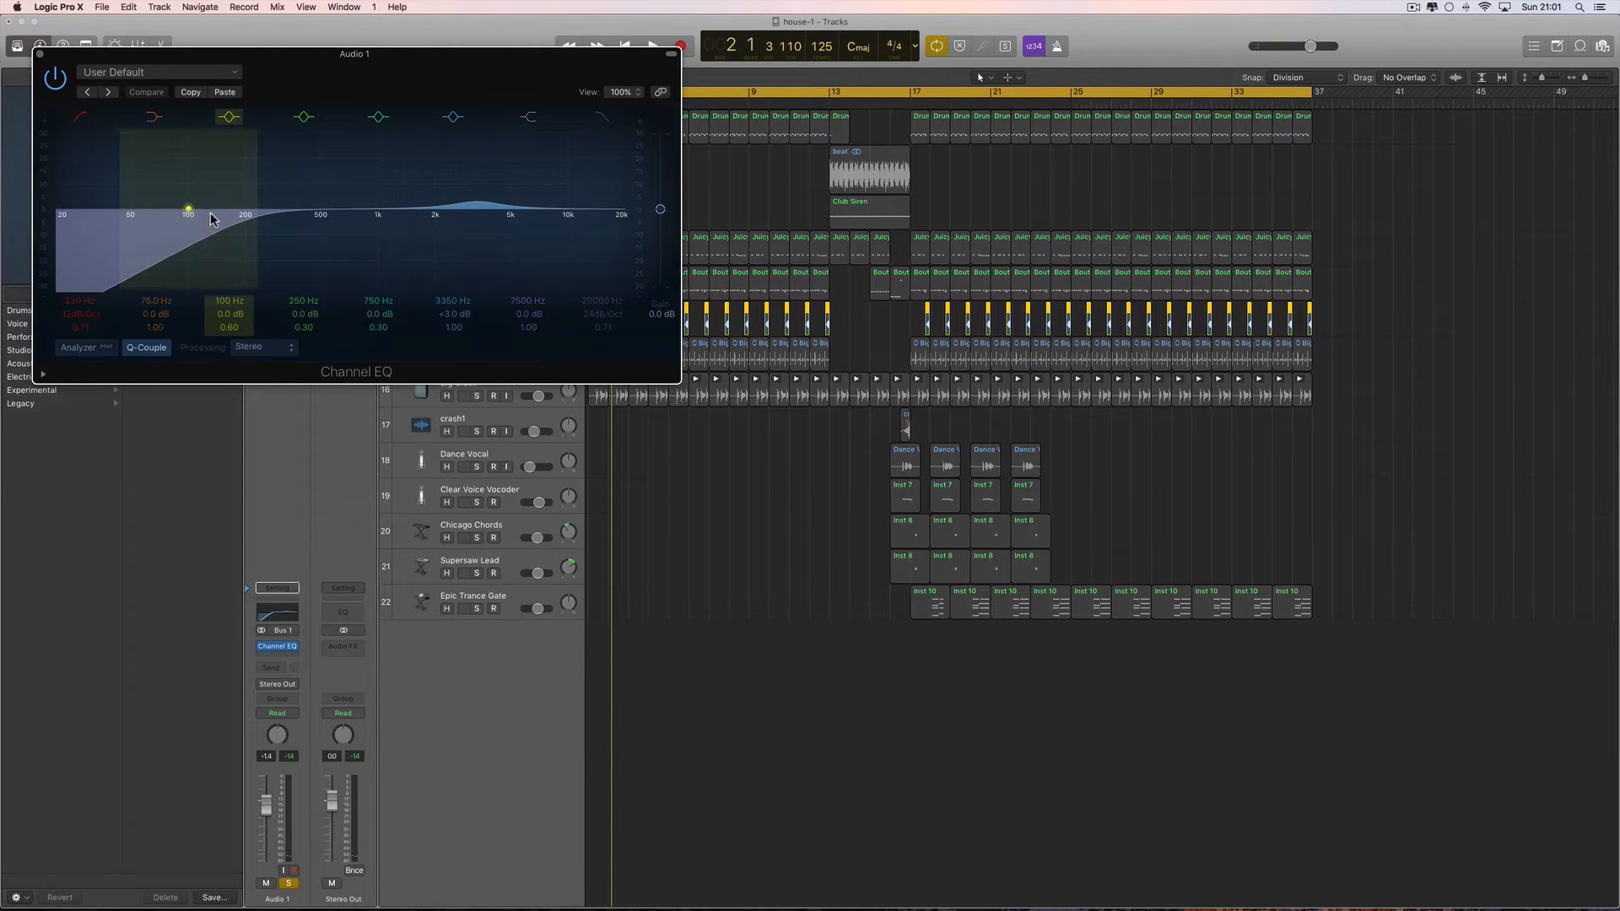
click(40, 56)
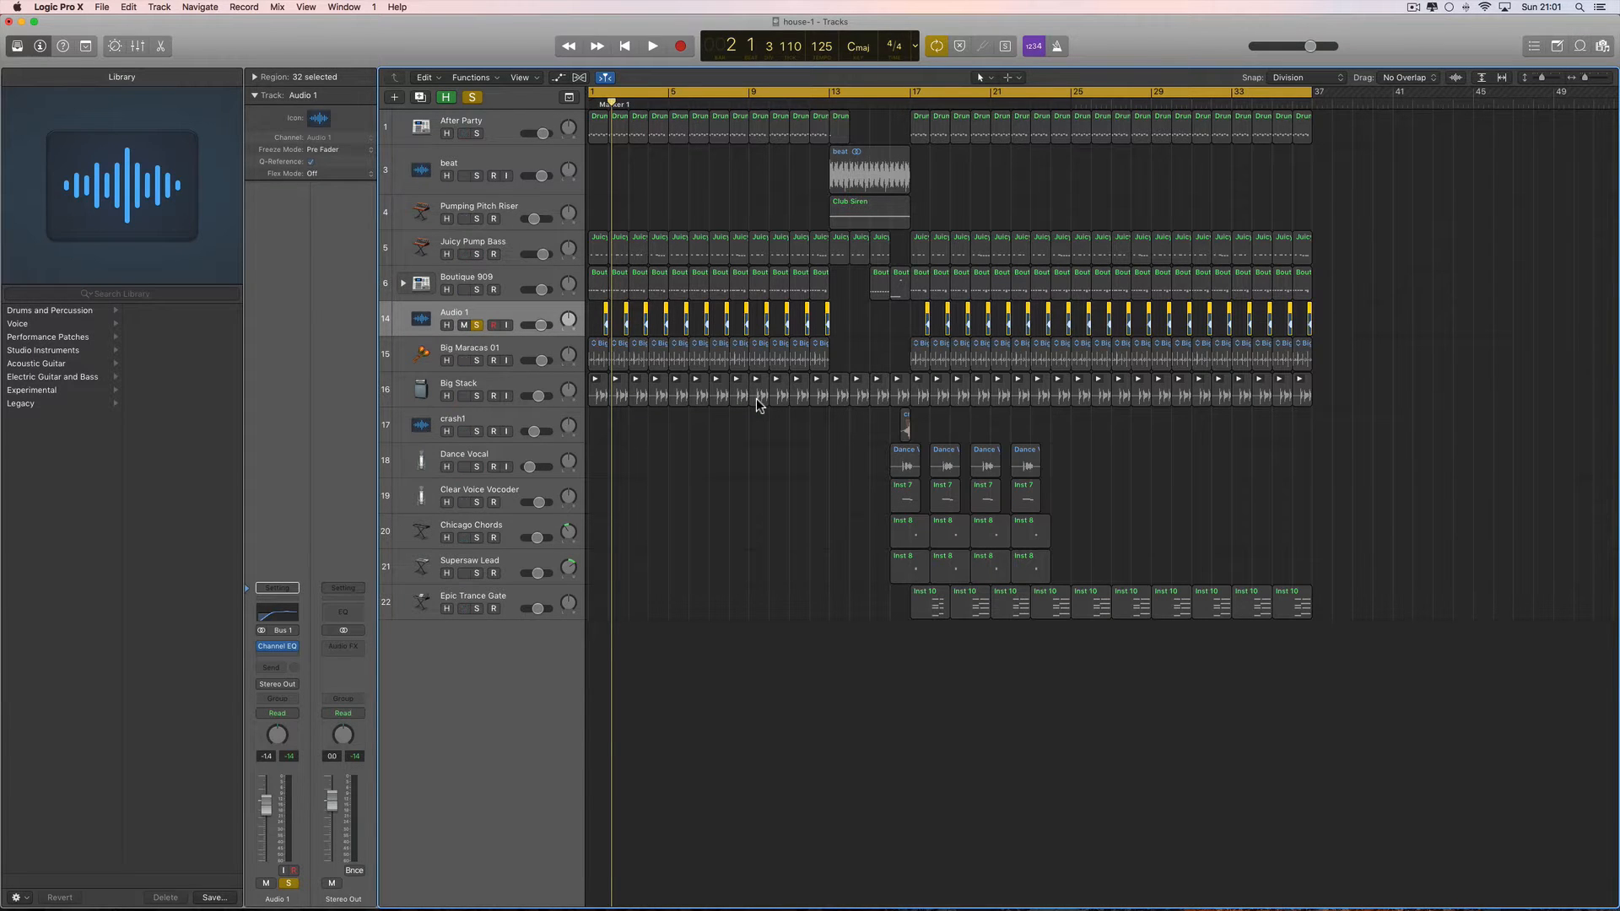
click(477, 325)
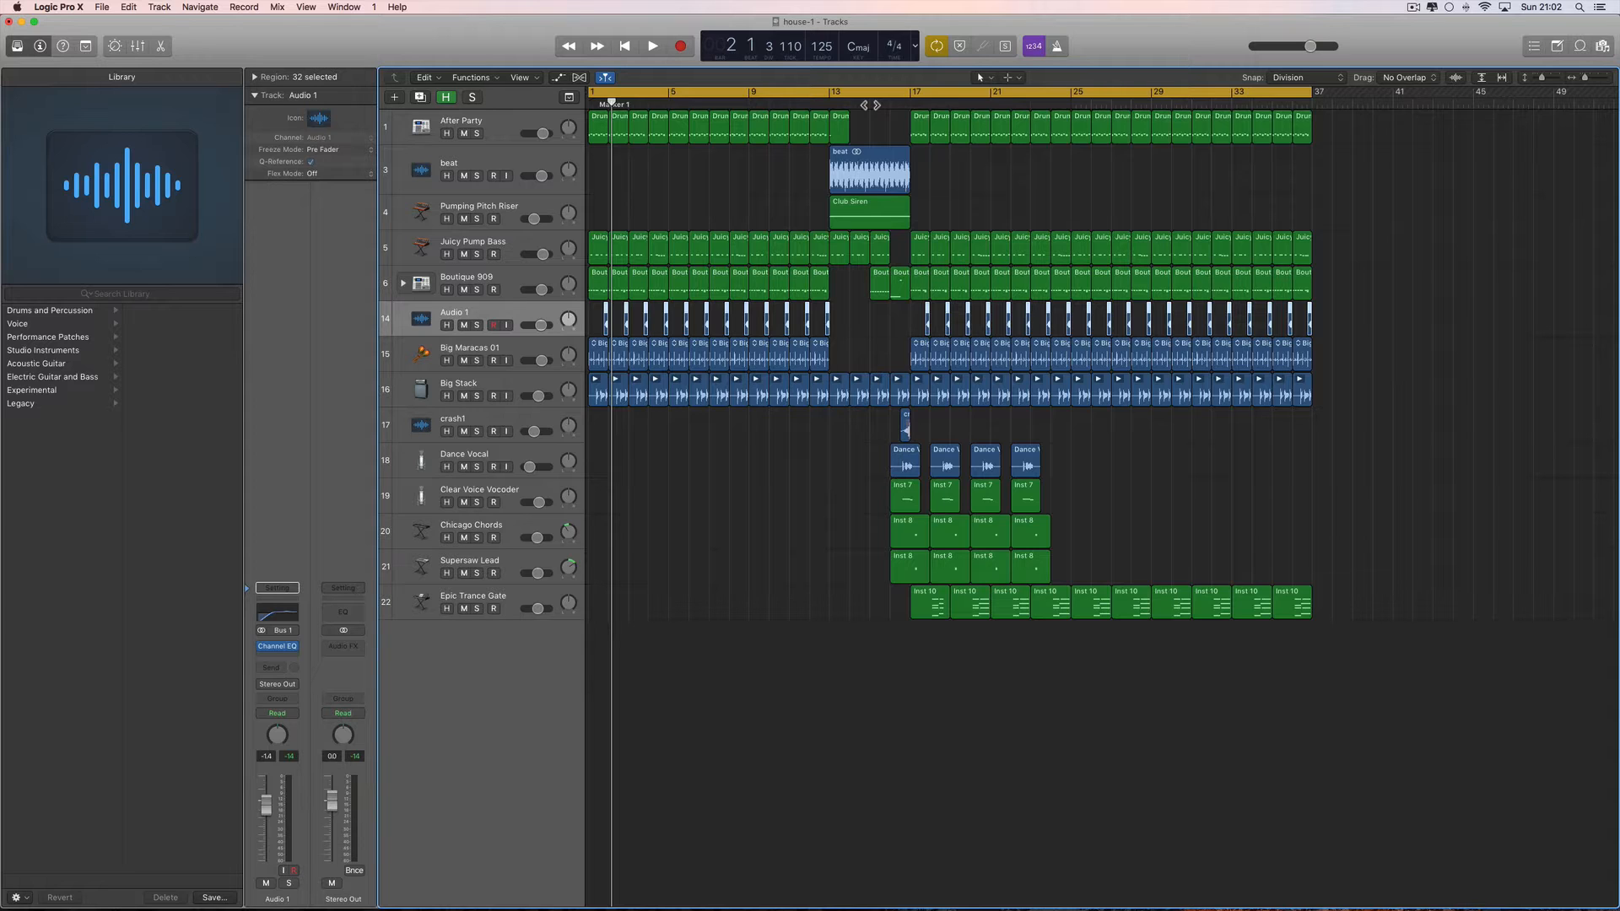
Start playback from about bar 15 and open the first Epic Trance Gate region in the Piano Roll.
double_click(870, 105)
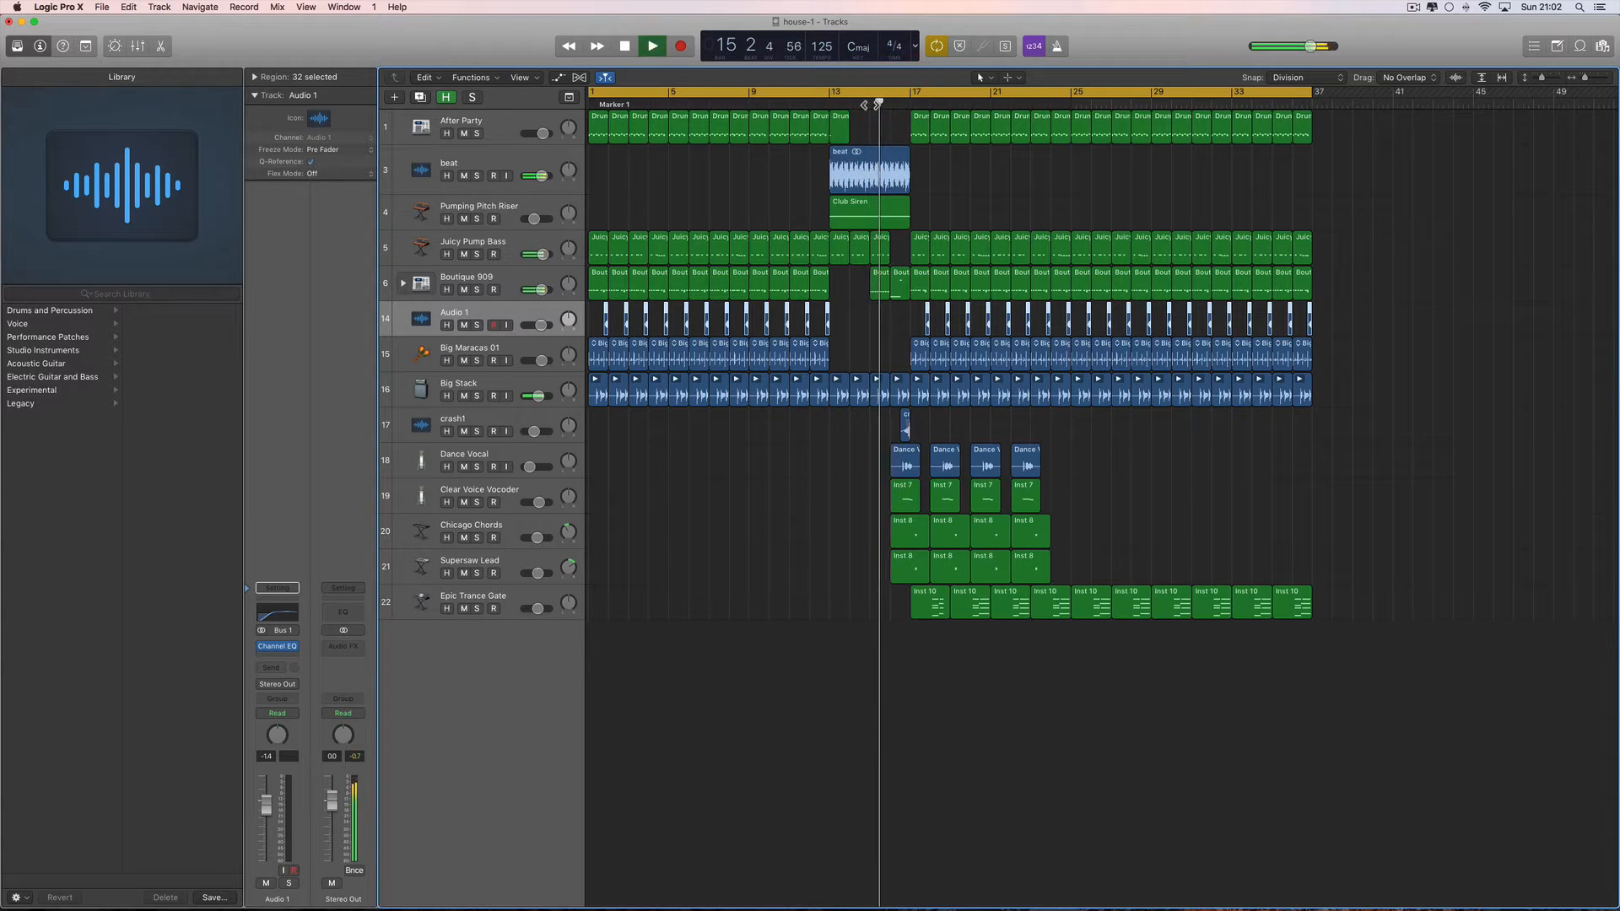
click(553, 603)
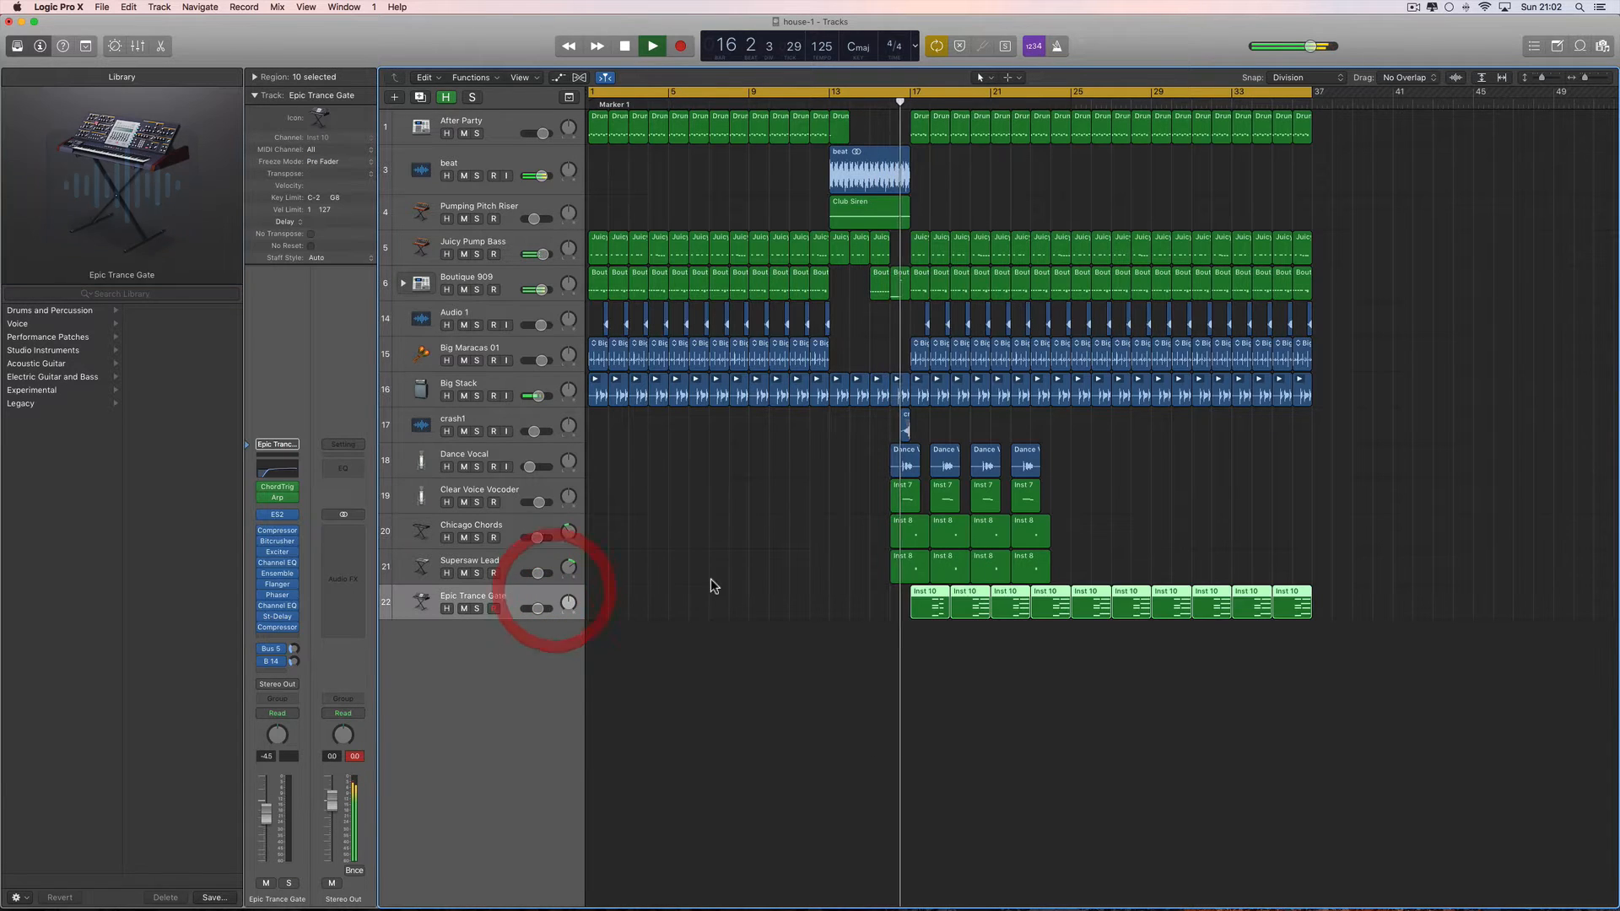
double_click(928, 608)
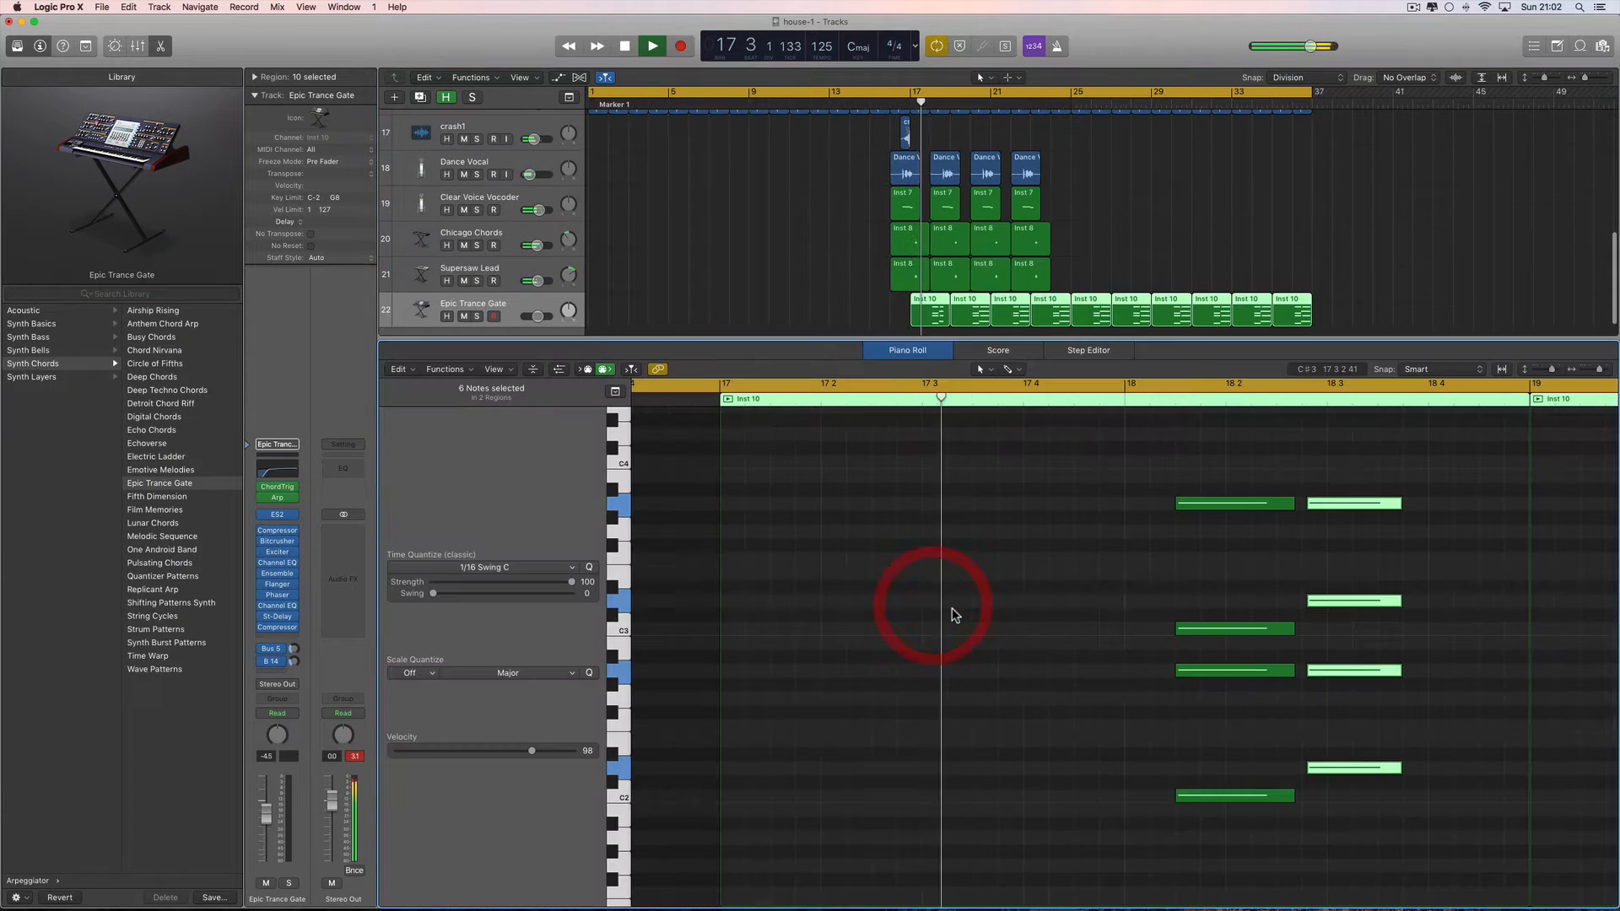
Examine the Epic Trance Gate chord notes through about bar 25 during playback, stop, and return to bar 17.
scroll(1110, 637, right, 3)
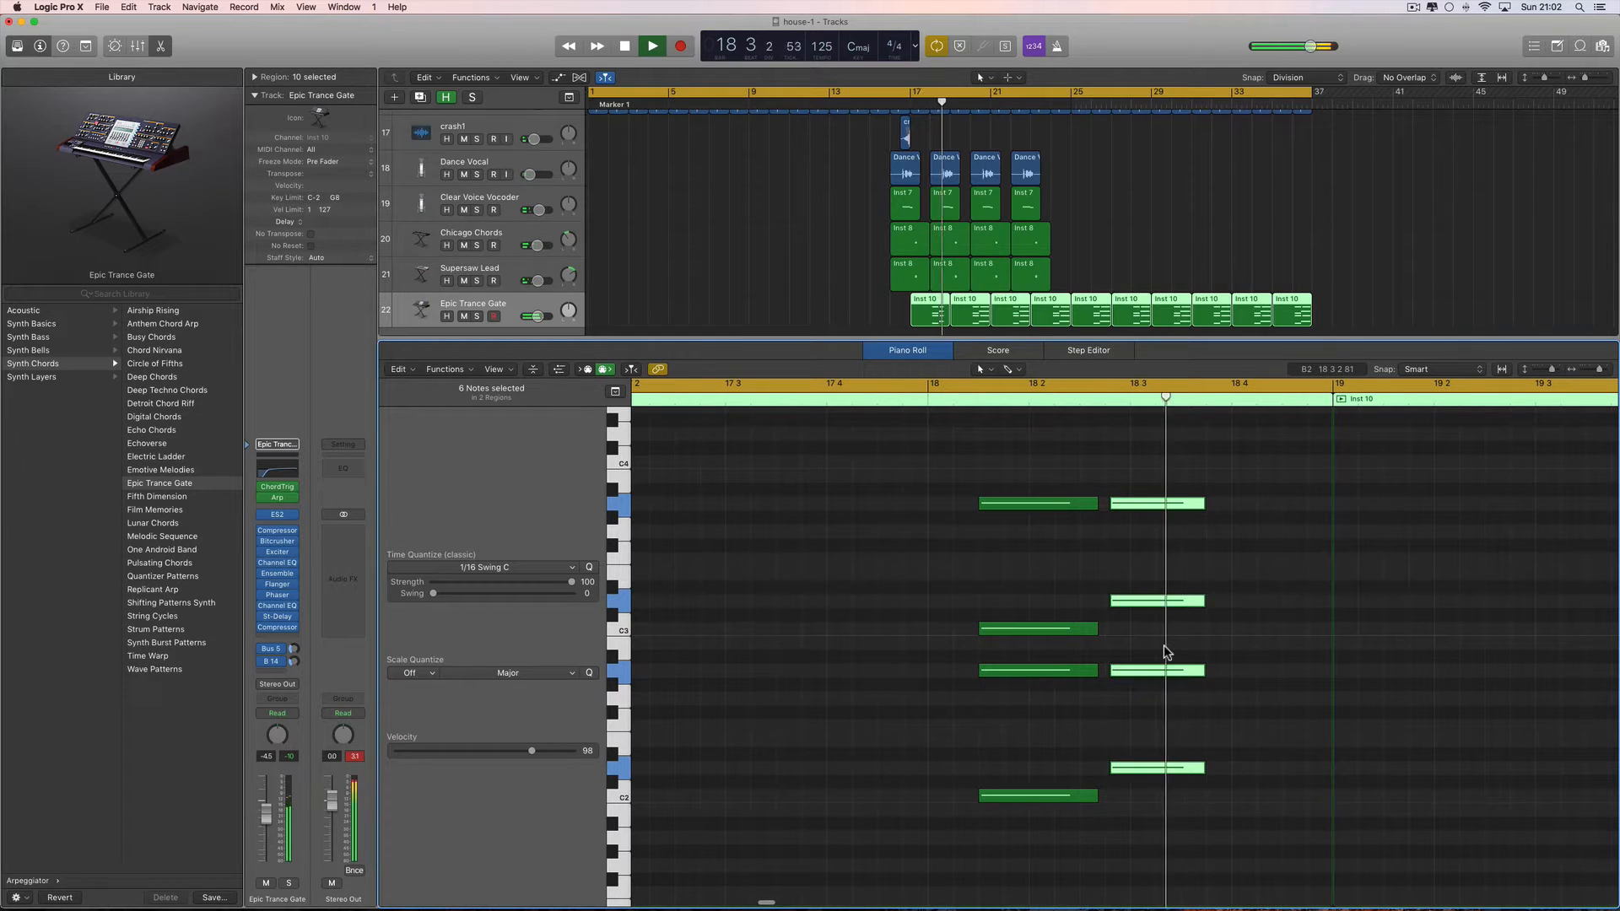
scroll(1167, 652, right, 5)
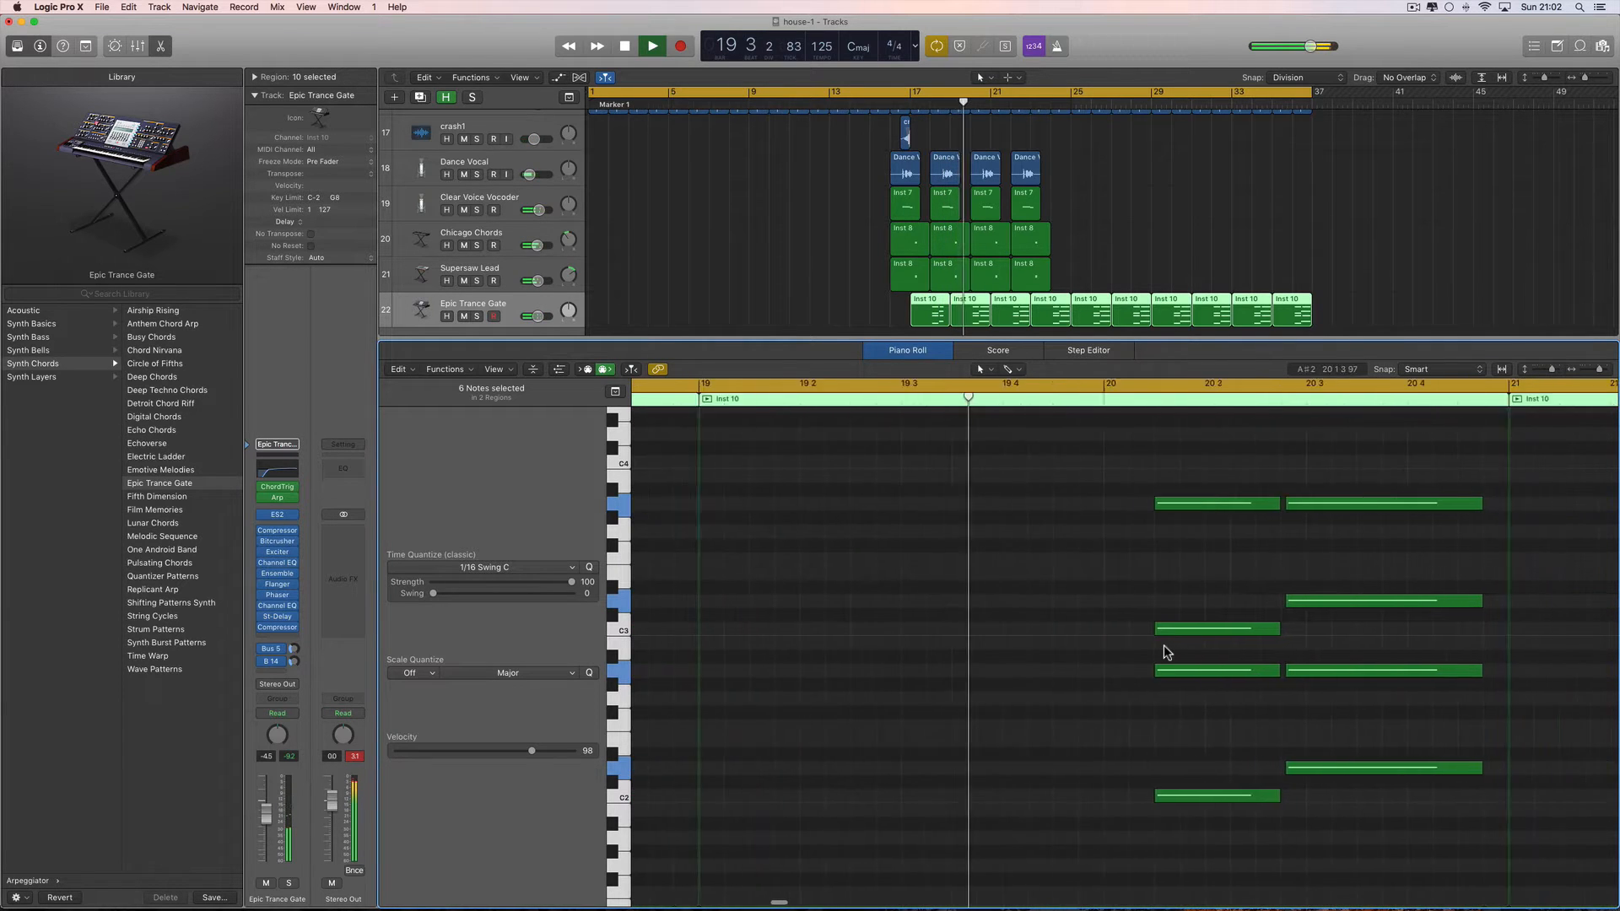
scroll(1168, 633, right, 5)
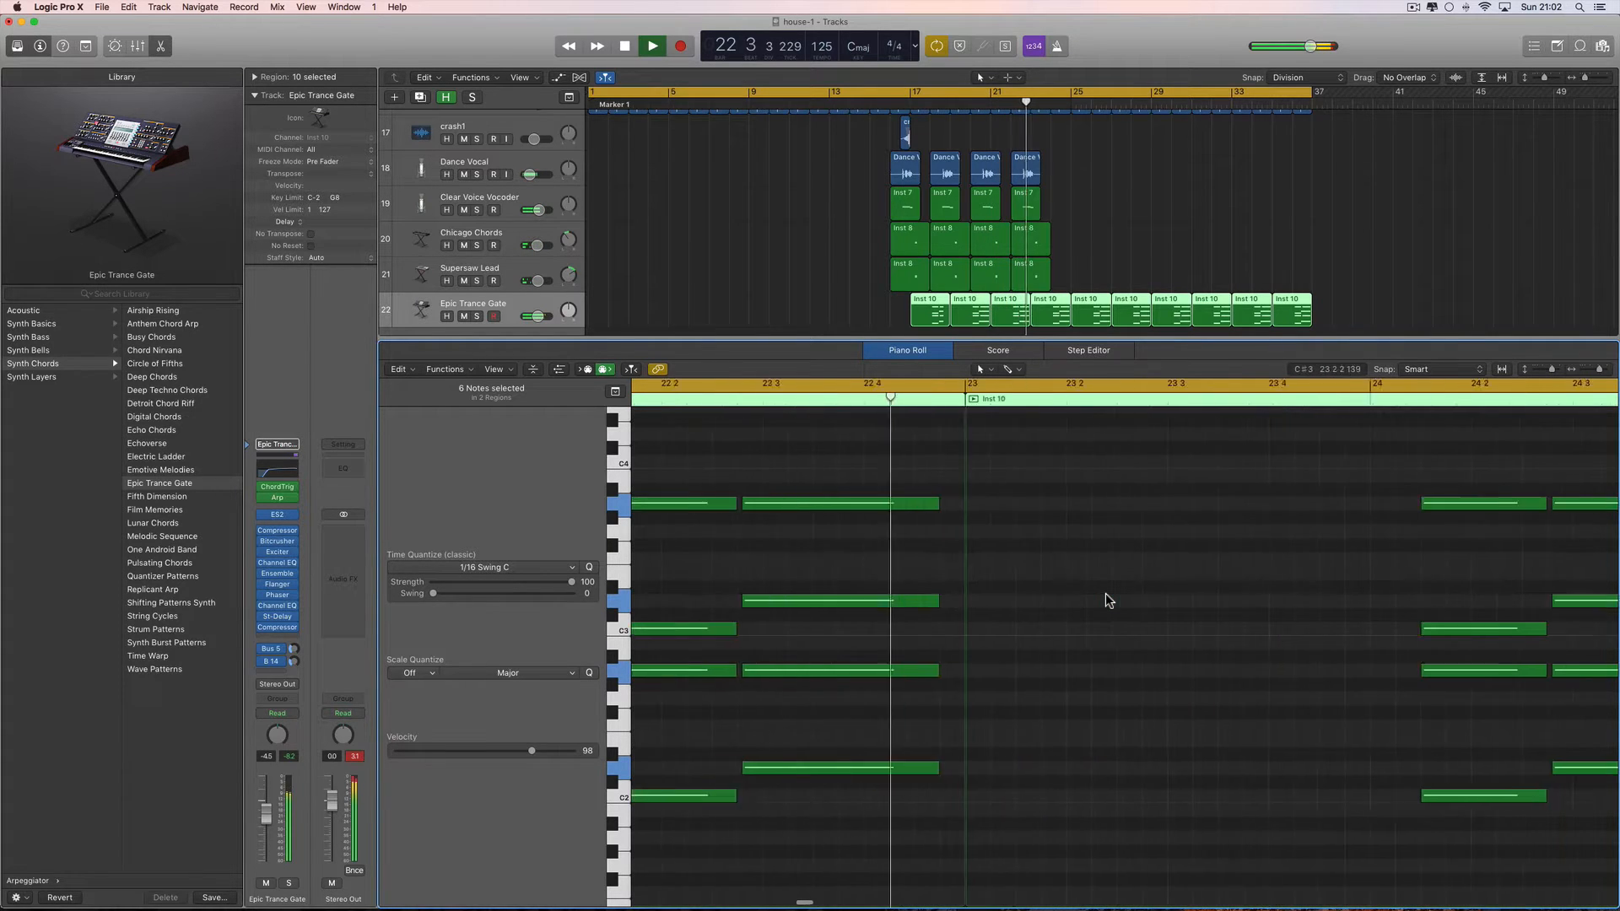
scroll(1106, 595, right, 2)
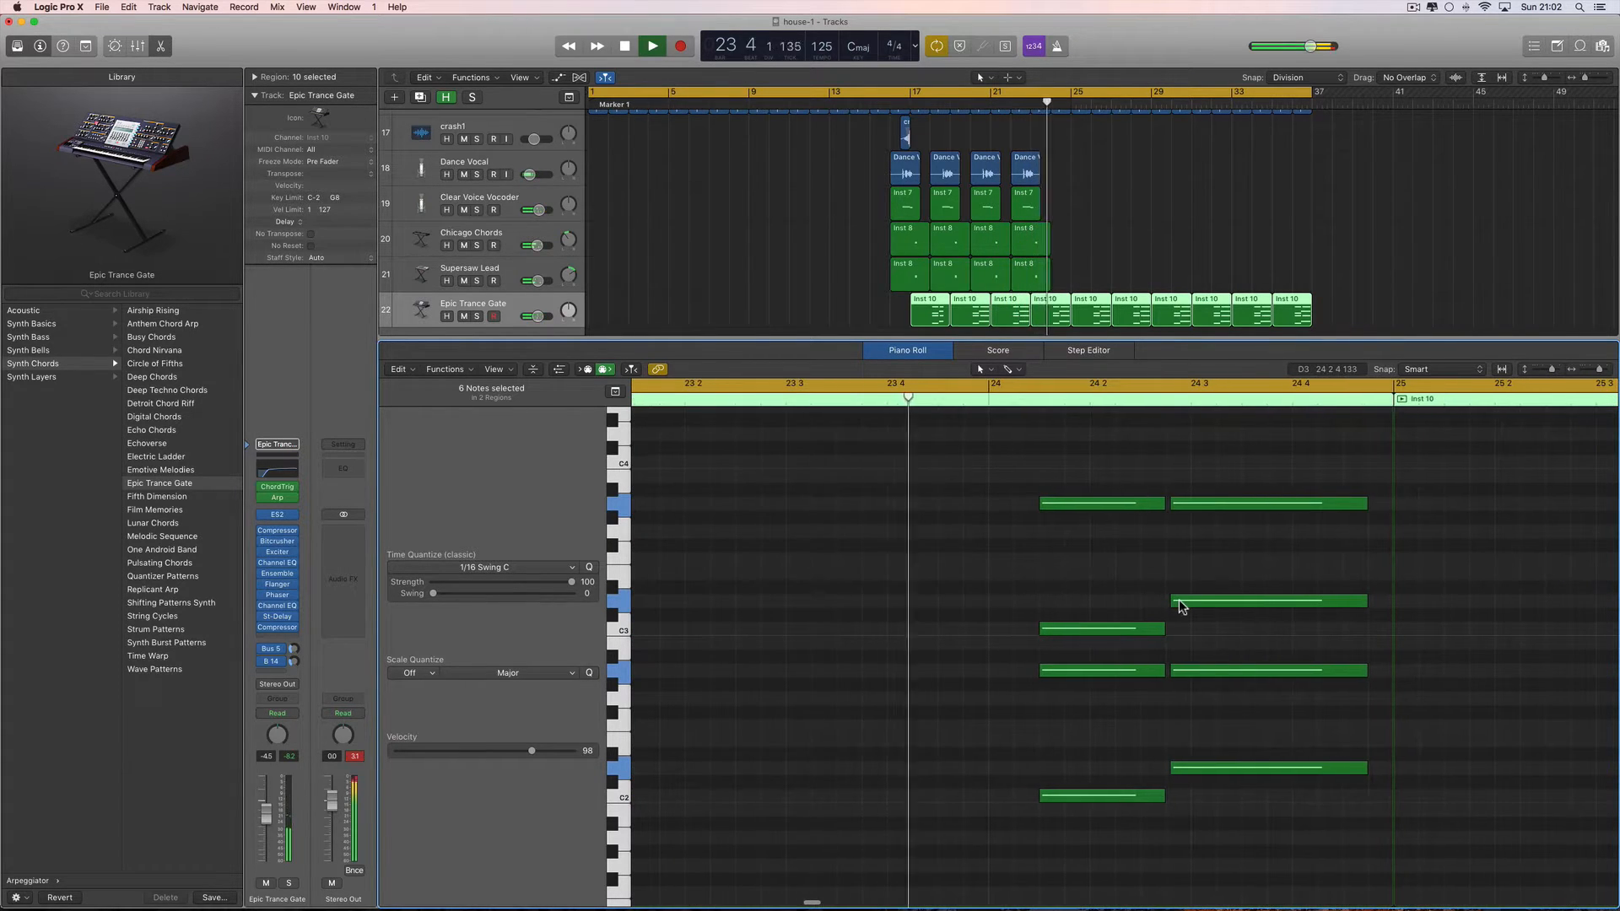
key(space)
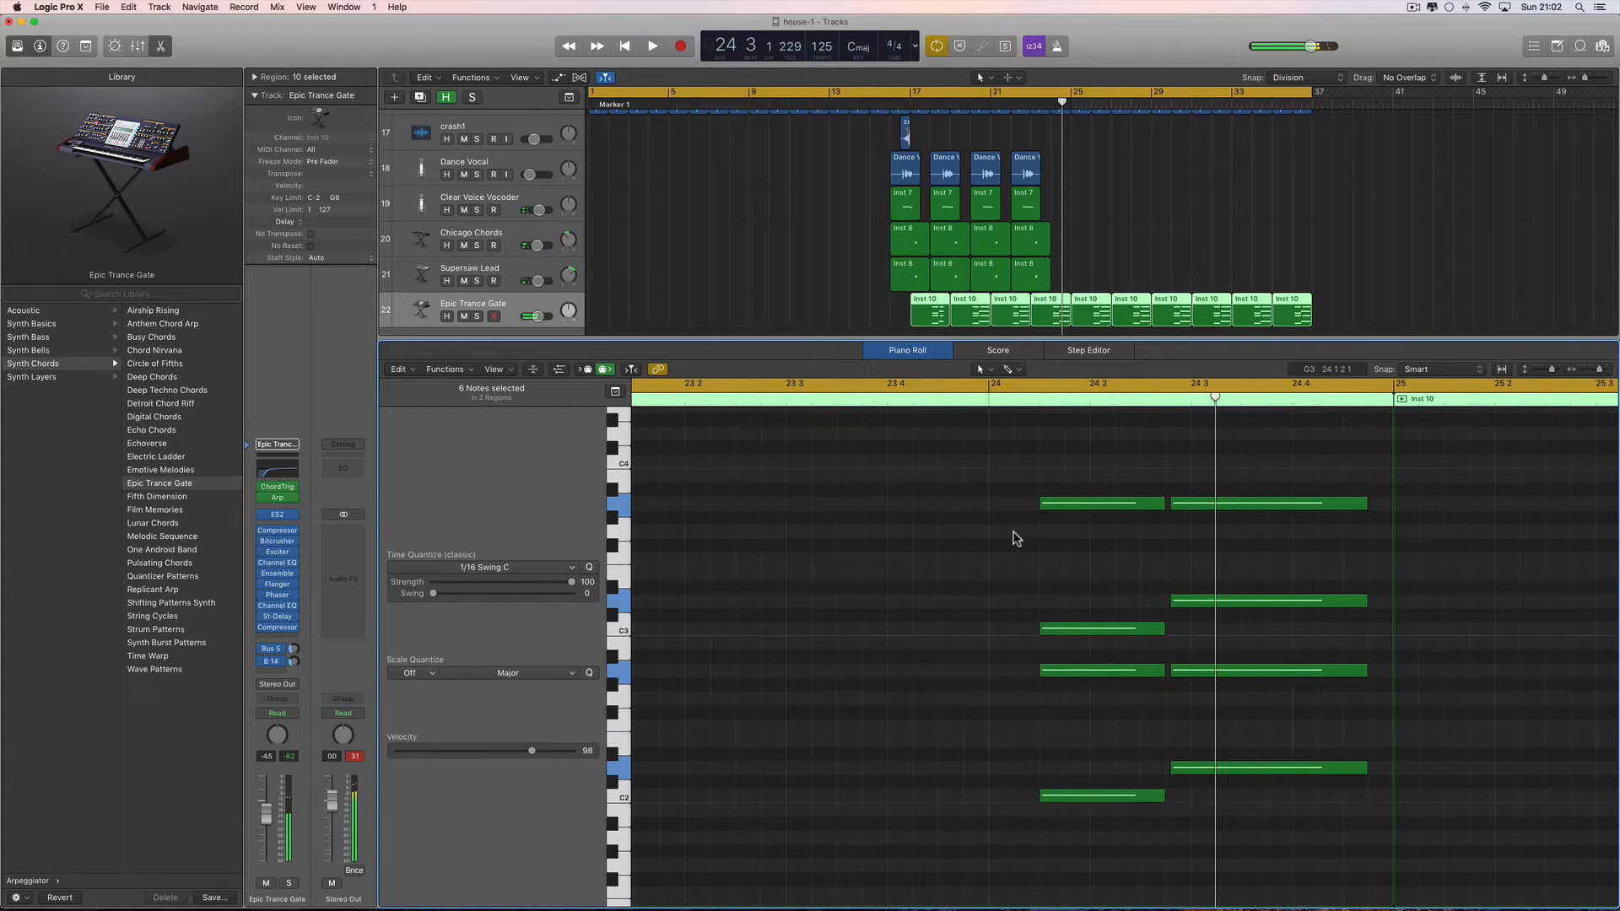
scroll(1021, 536, left, 4)
scroll(1014, 532, left, 15)
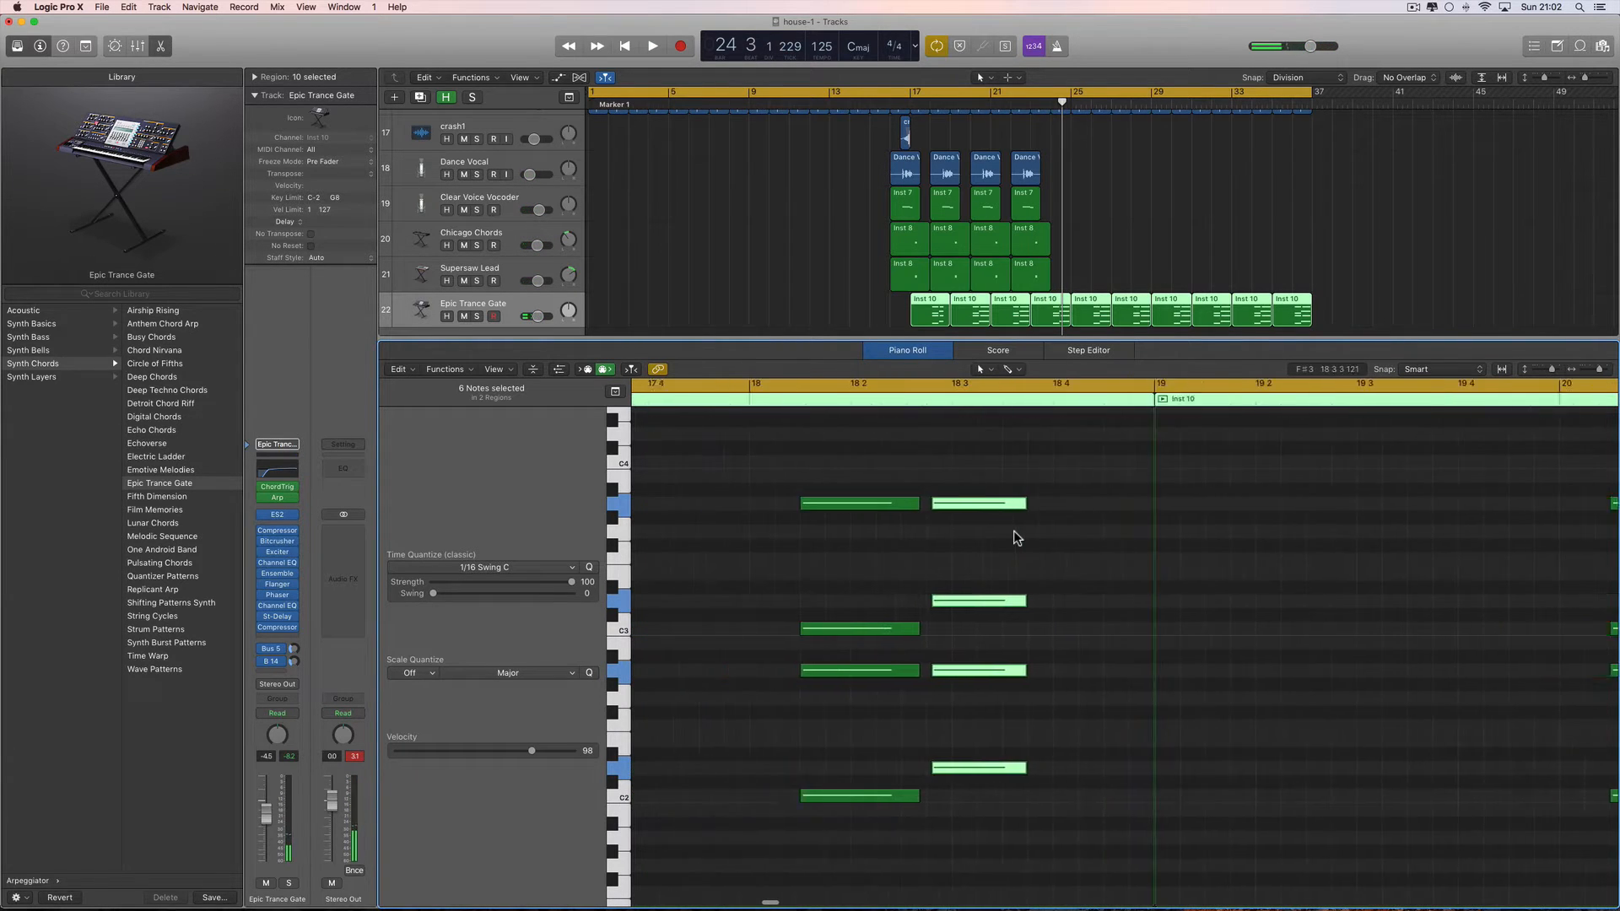
scroll(1016, 537, left, 3)
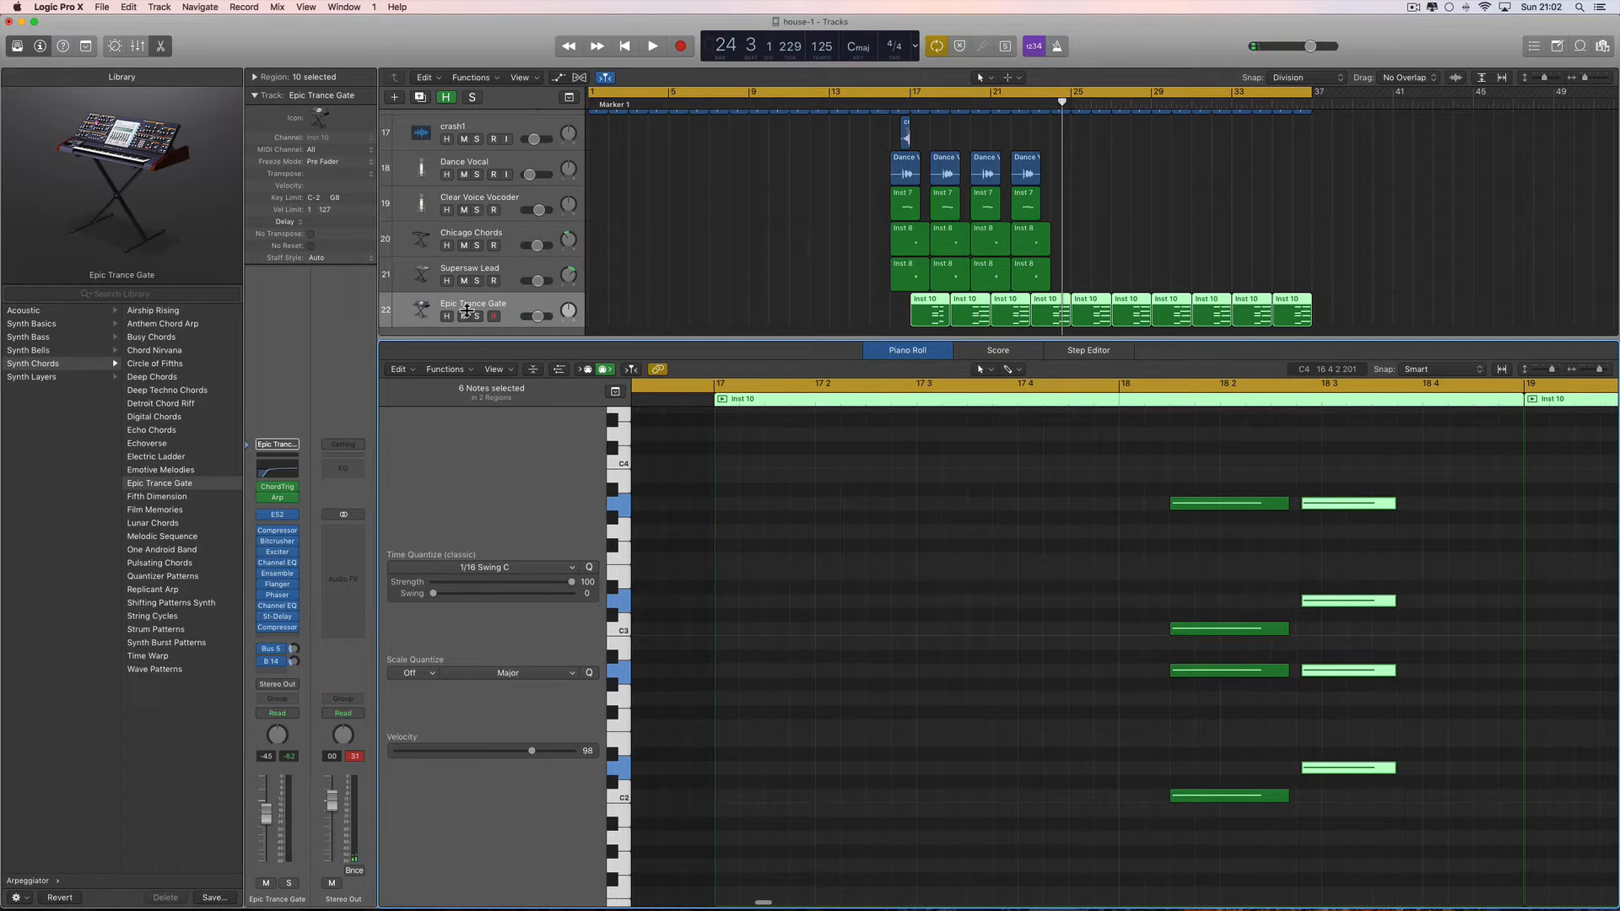
Look up where the Epic Trance Gate patch sits in the Library, under Arpeggiator and Synth Chords.
scroll(478, 306, right, 1)
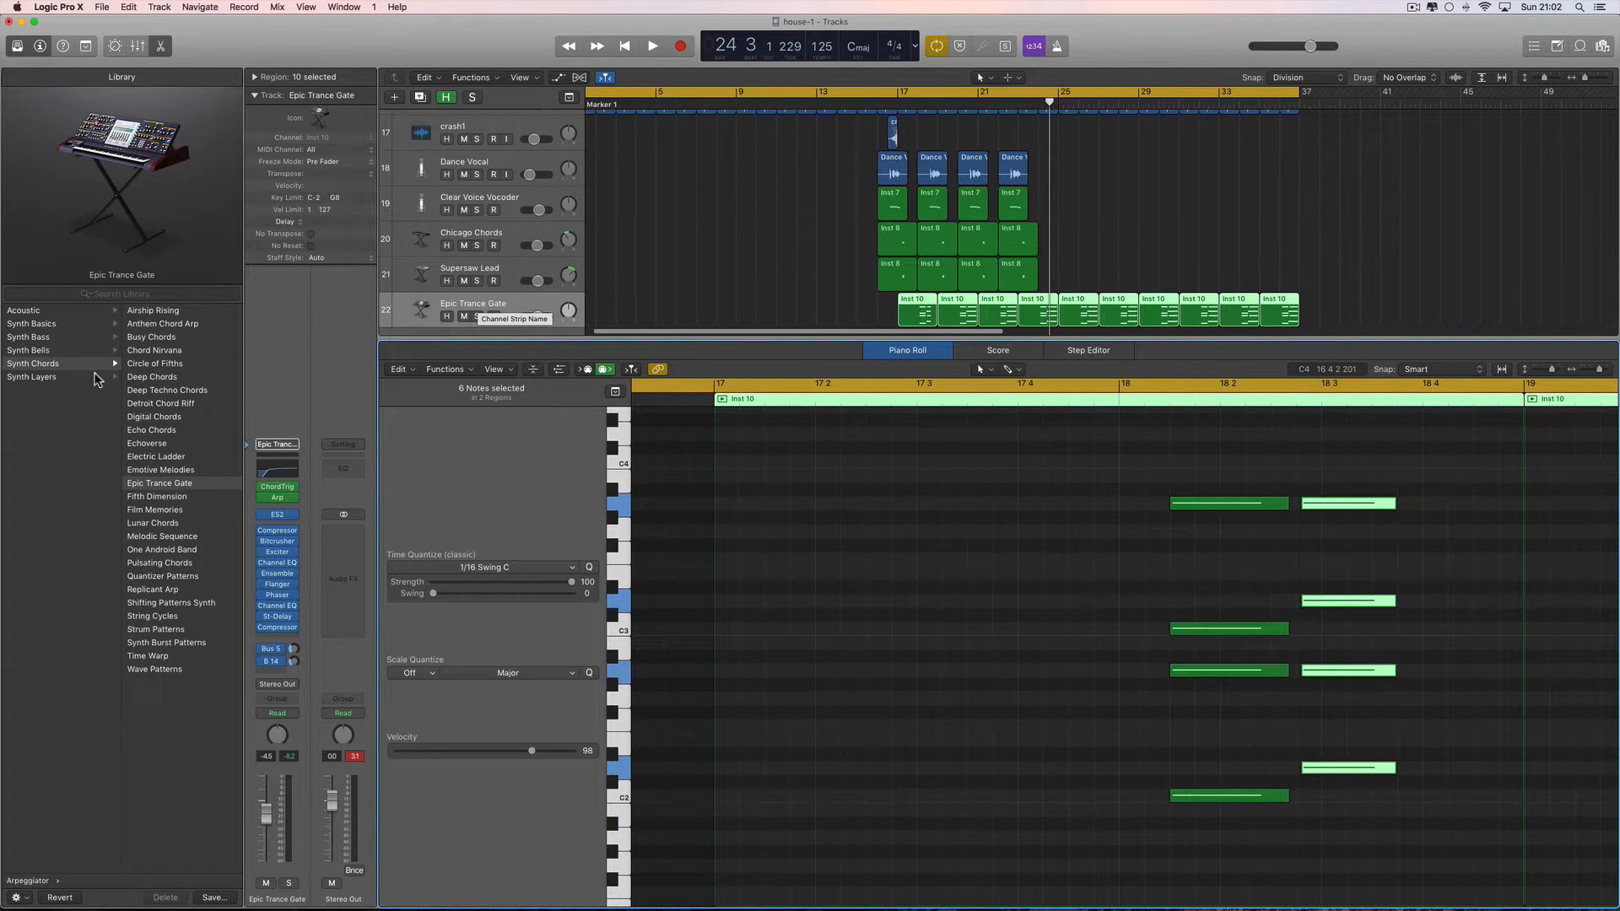
scroll(50, 489, left, 5)
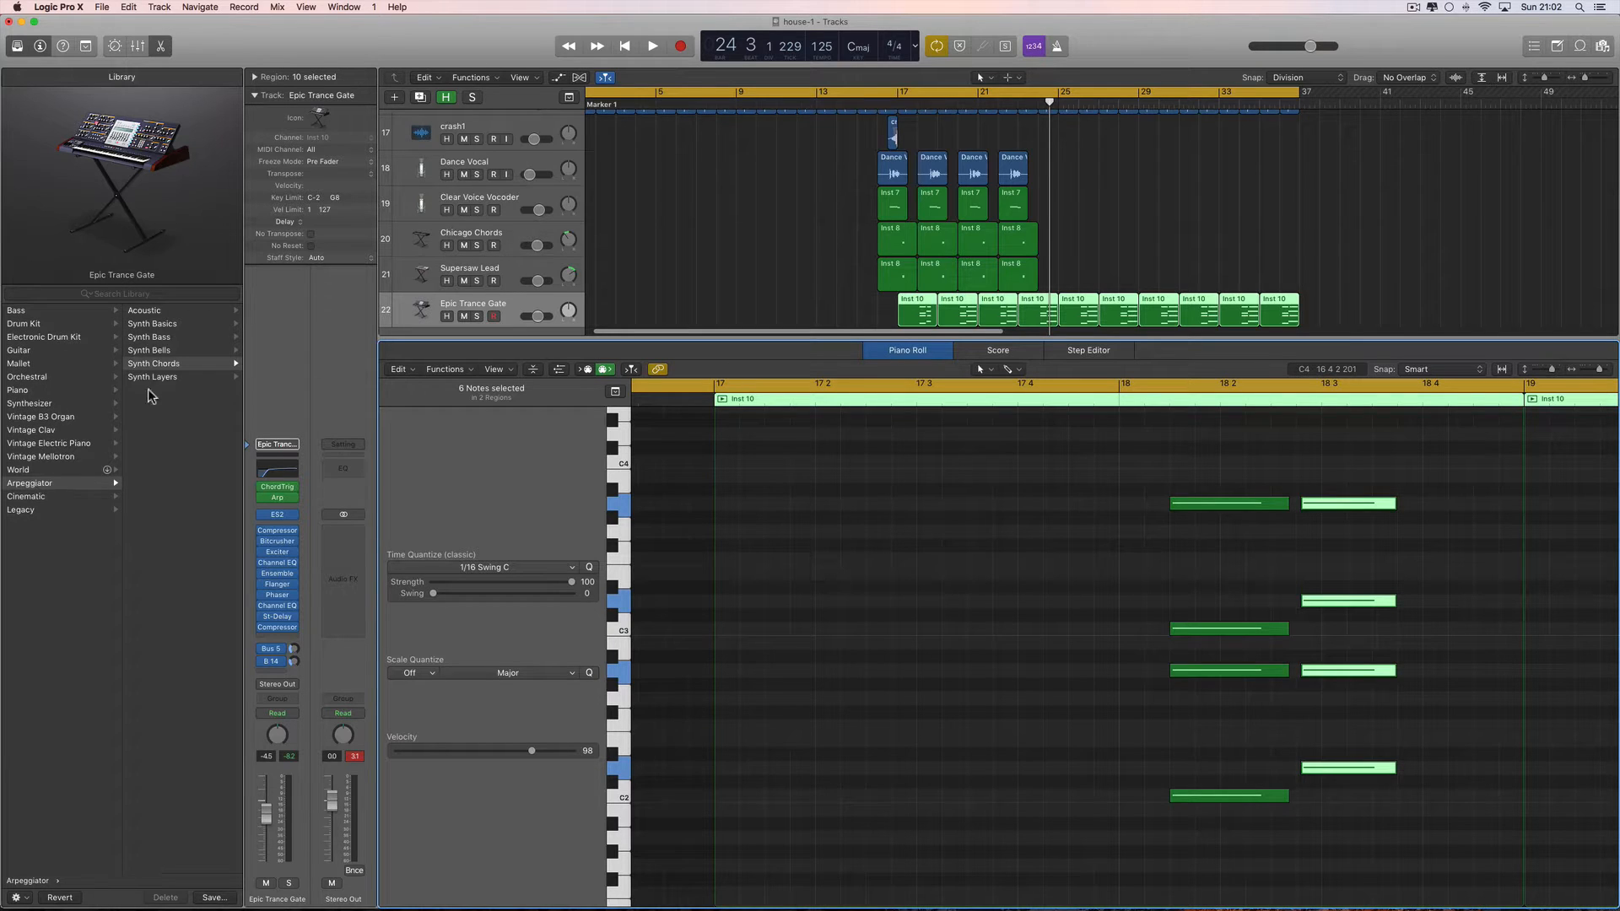
click(160, 369)
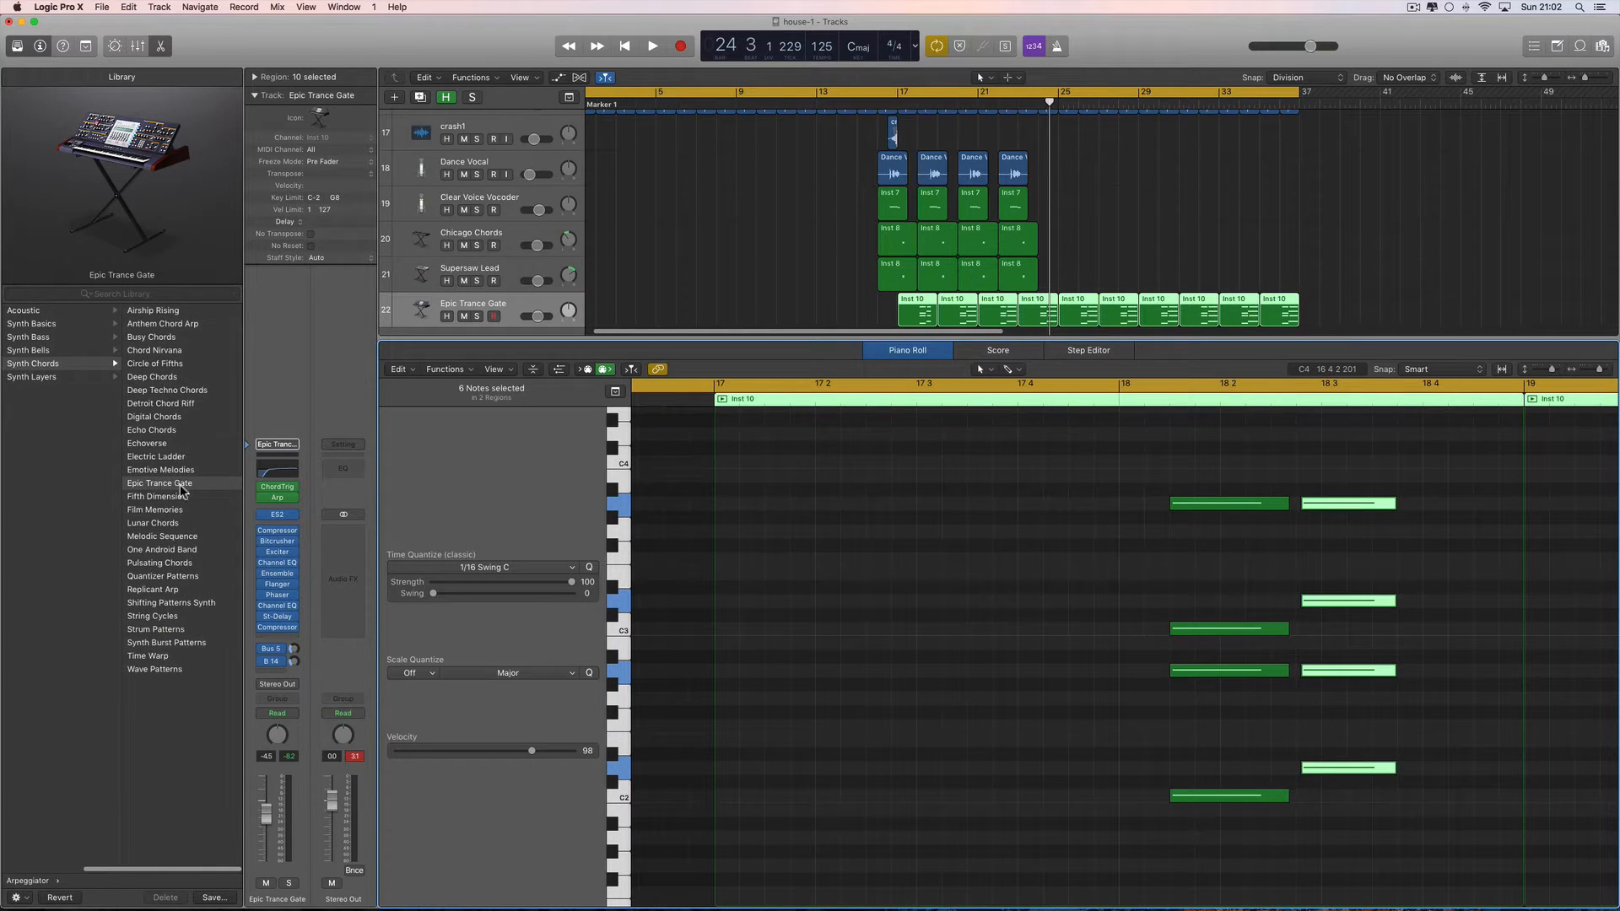
Draw an A2 note about one bar long at bar 17 with the Pencil tool, and start a short playback.
key(t)
click(777, 656)
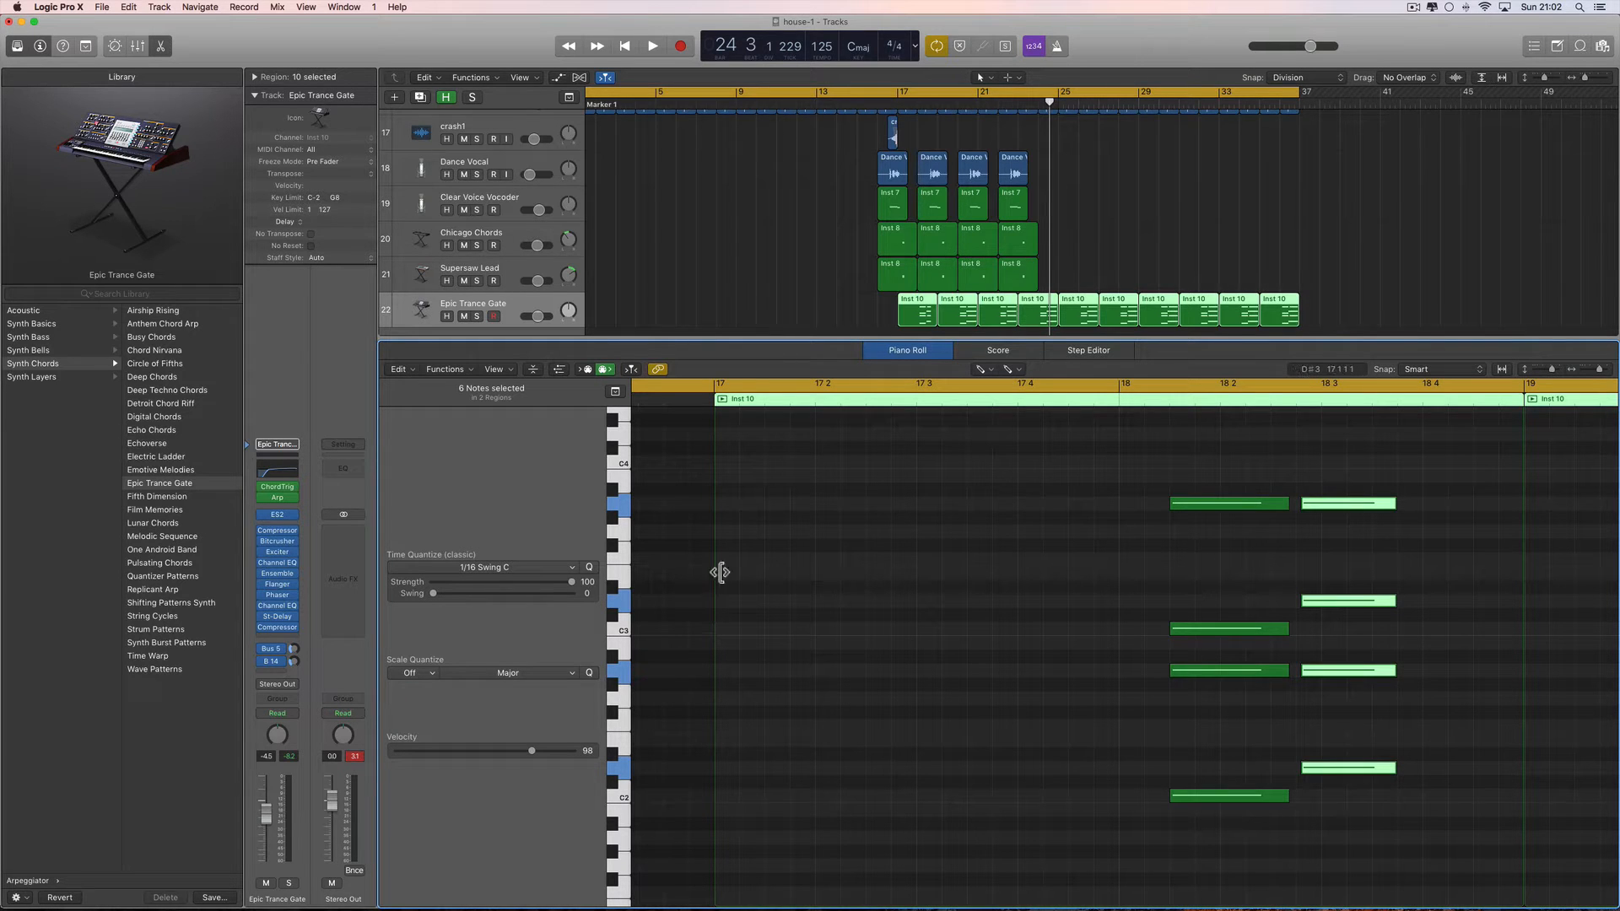
click(724, 505)
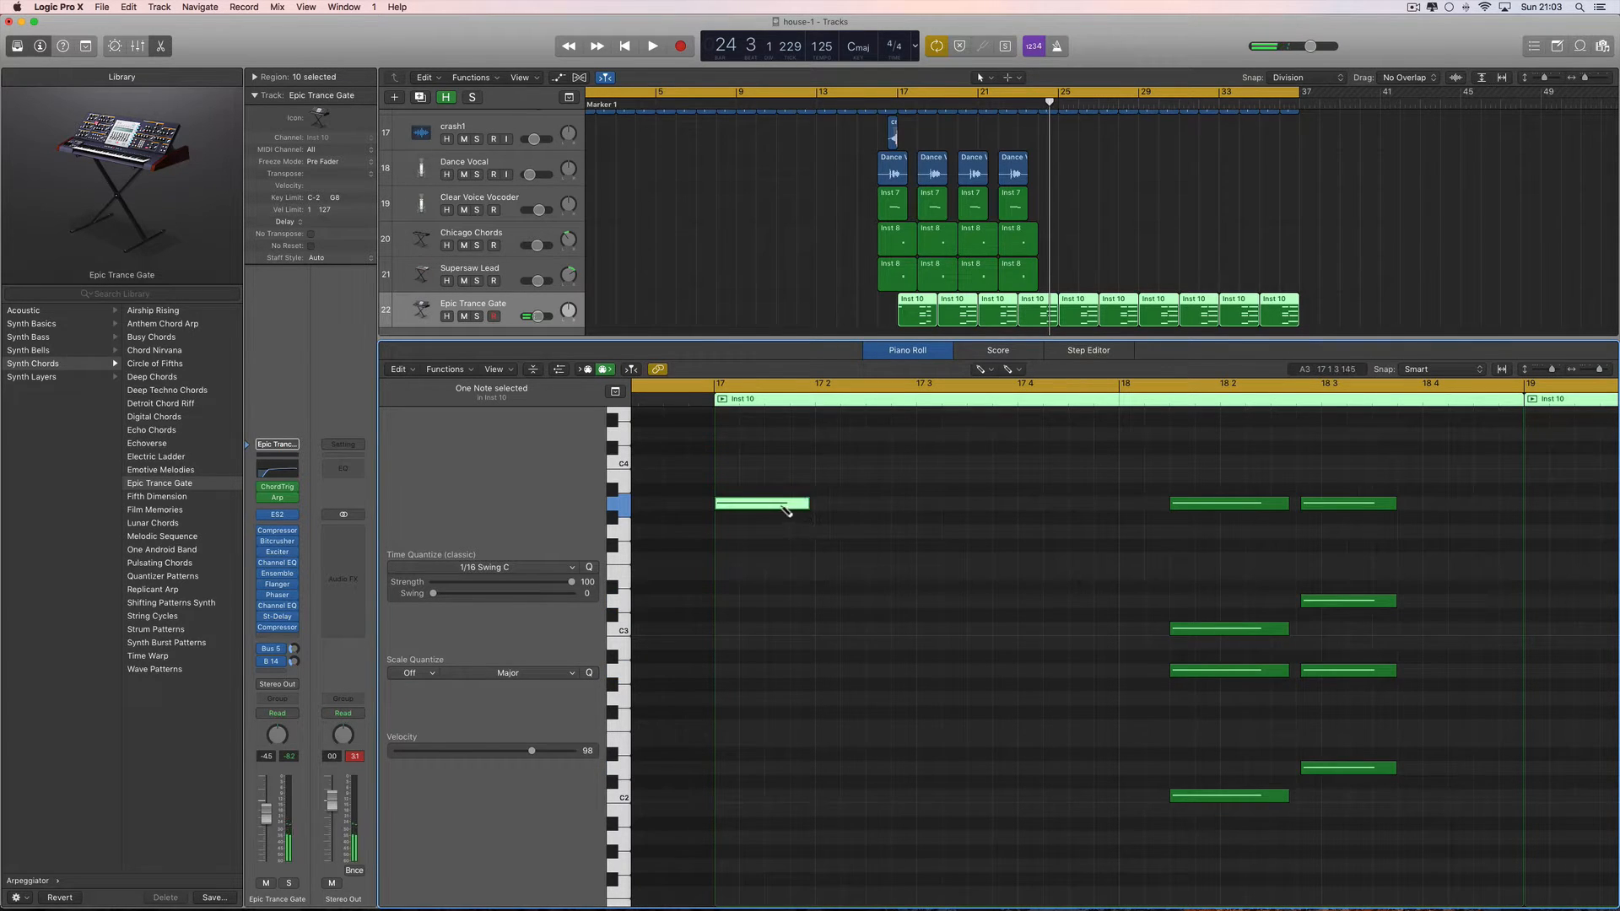
drag(787, 506, 1105, 690)
key(space)
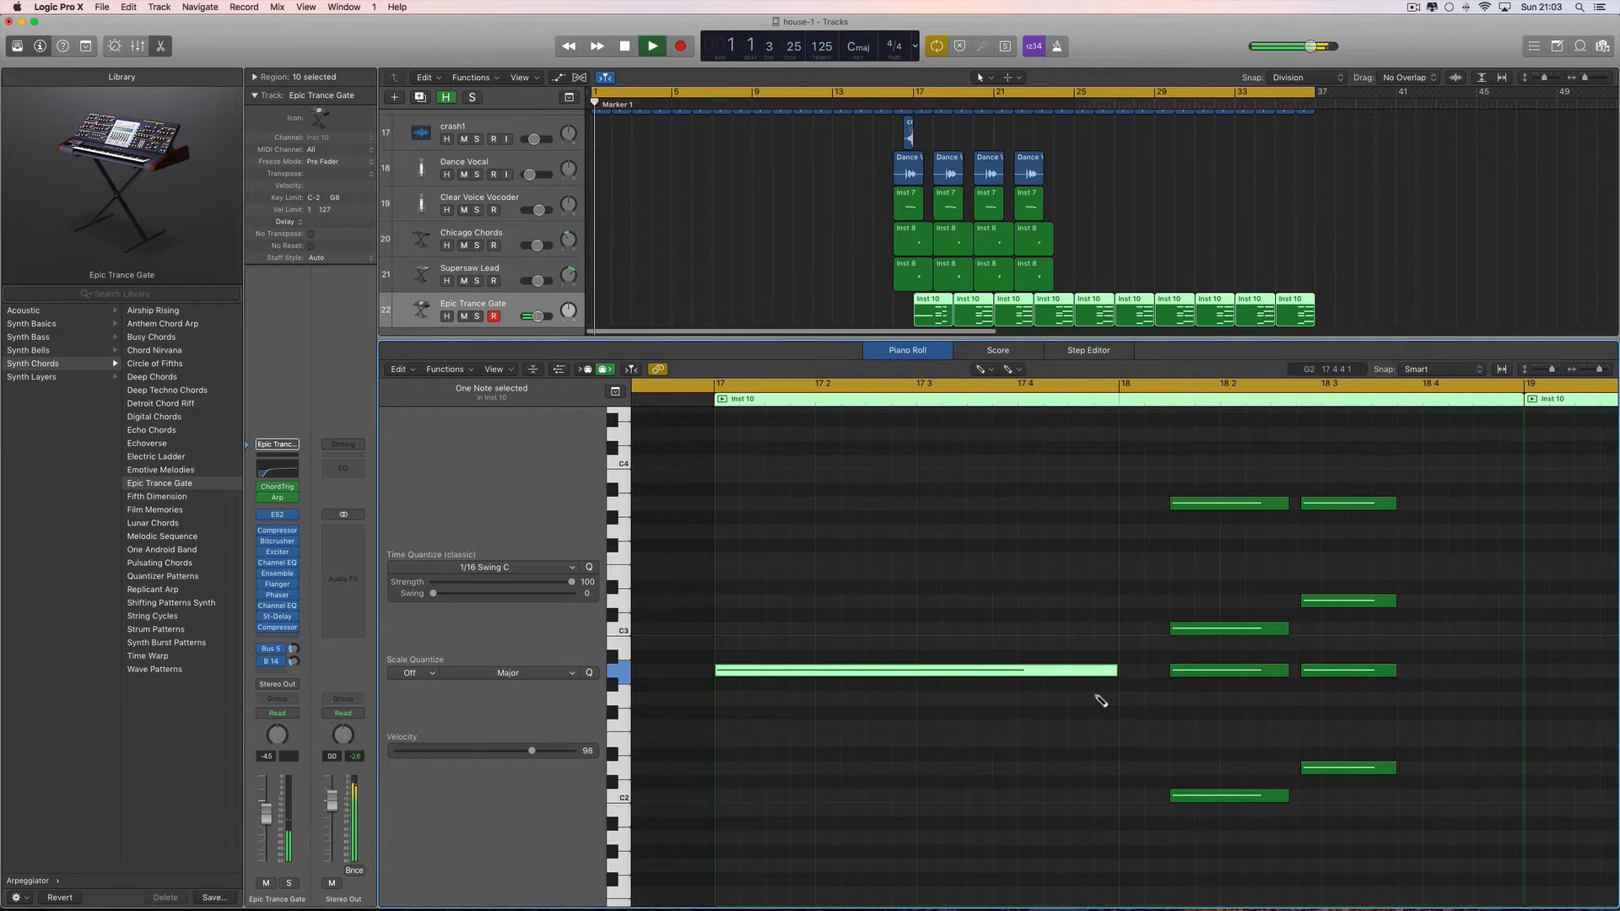
key(space)
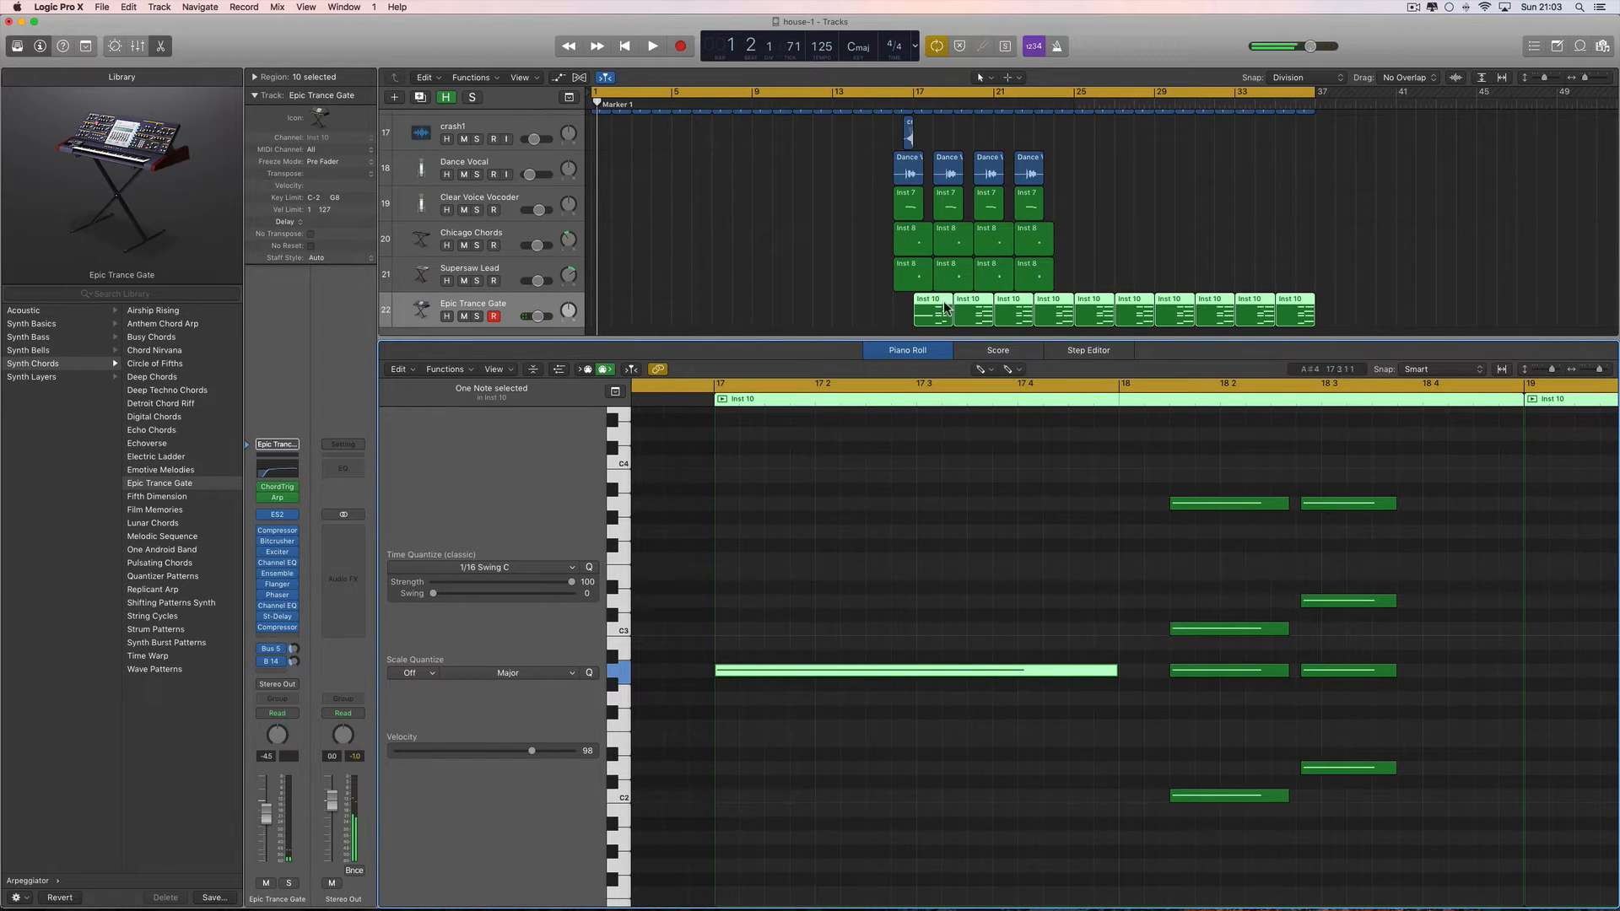
Select only the first Epic Trance Gate region and set the cycle range to match it.
scroll(897, 305, down, 2)
click(880, 285)
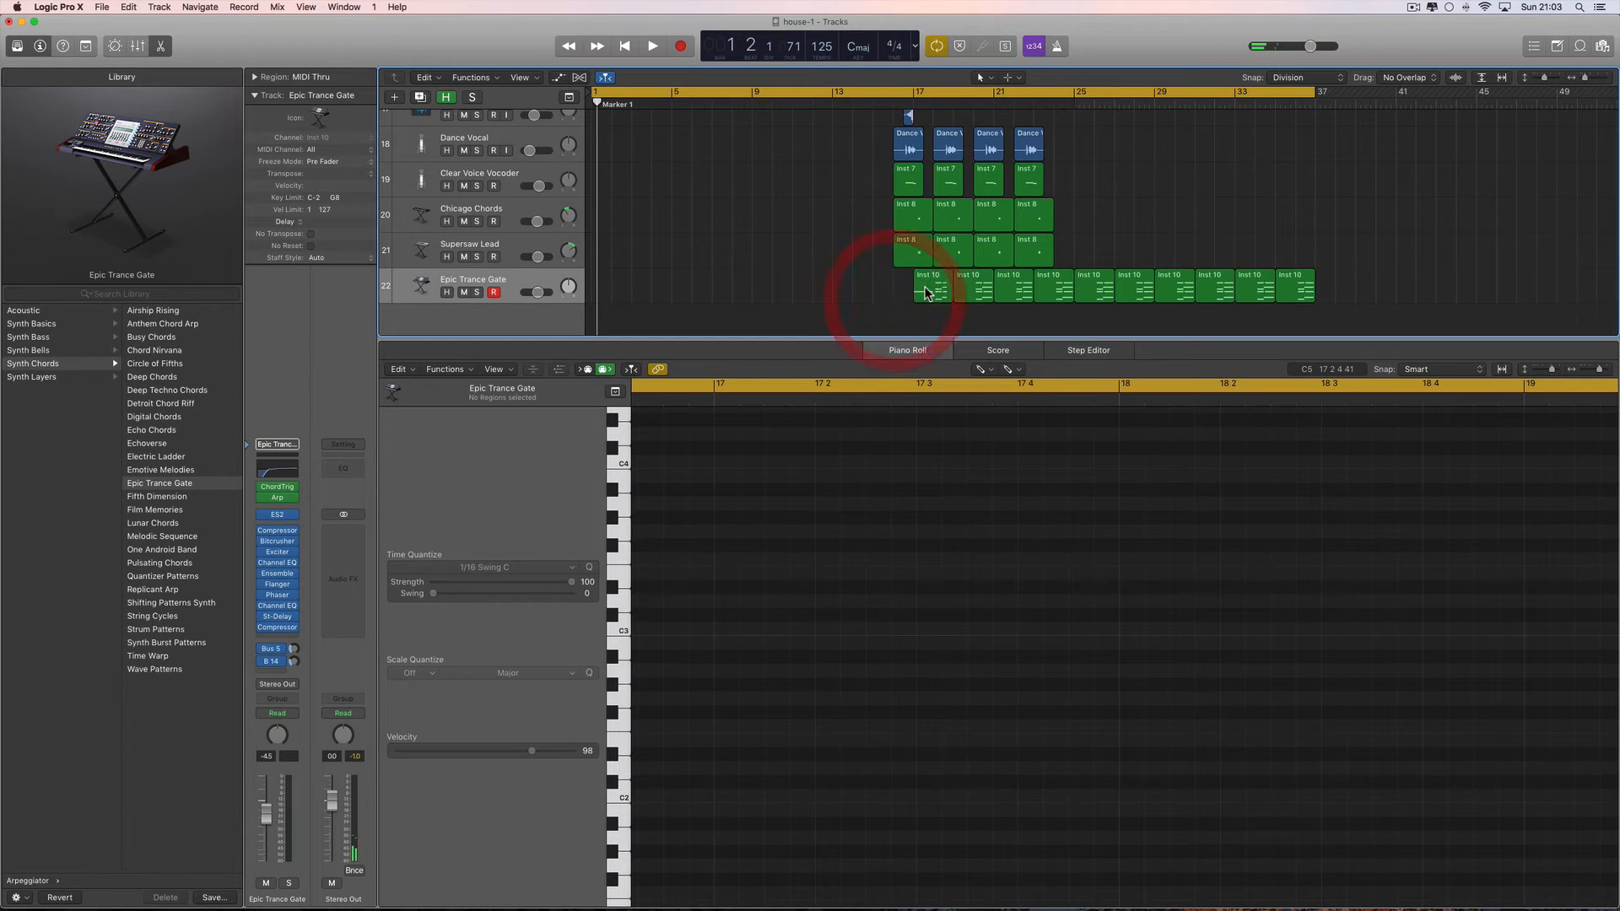
click(933, 285)
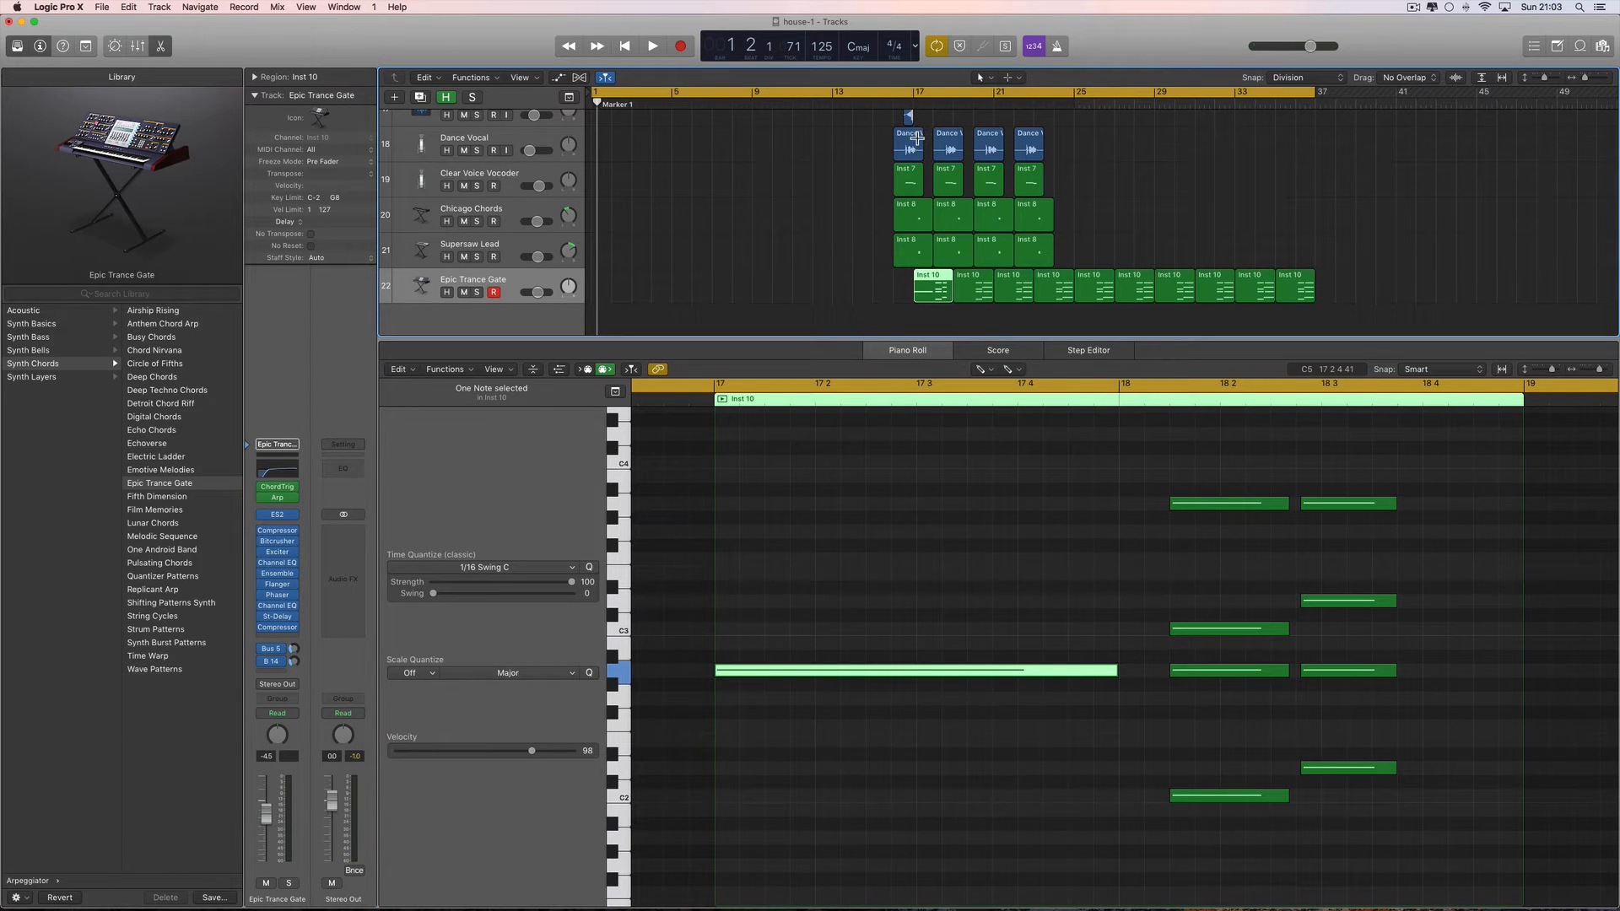
key(super+u)
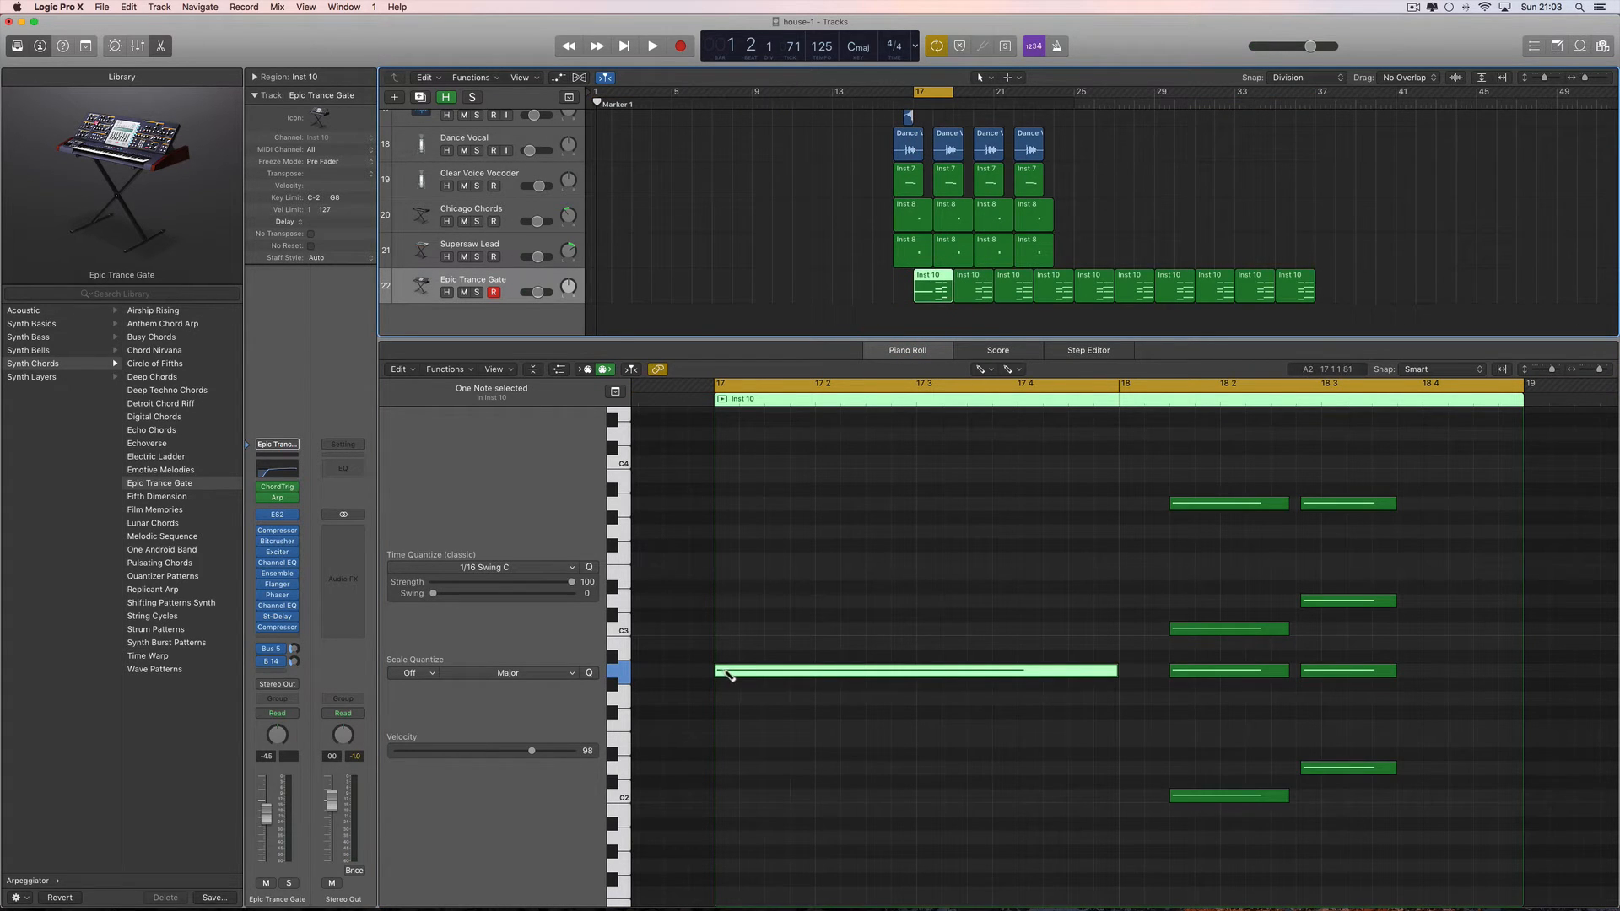
Play the cycled Epic Trance Gate region and solo its track to hear the new A2 note.
scroll(1054, 675, left, 2)
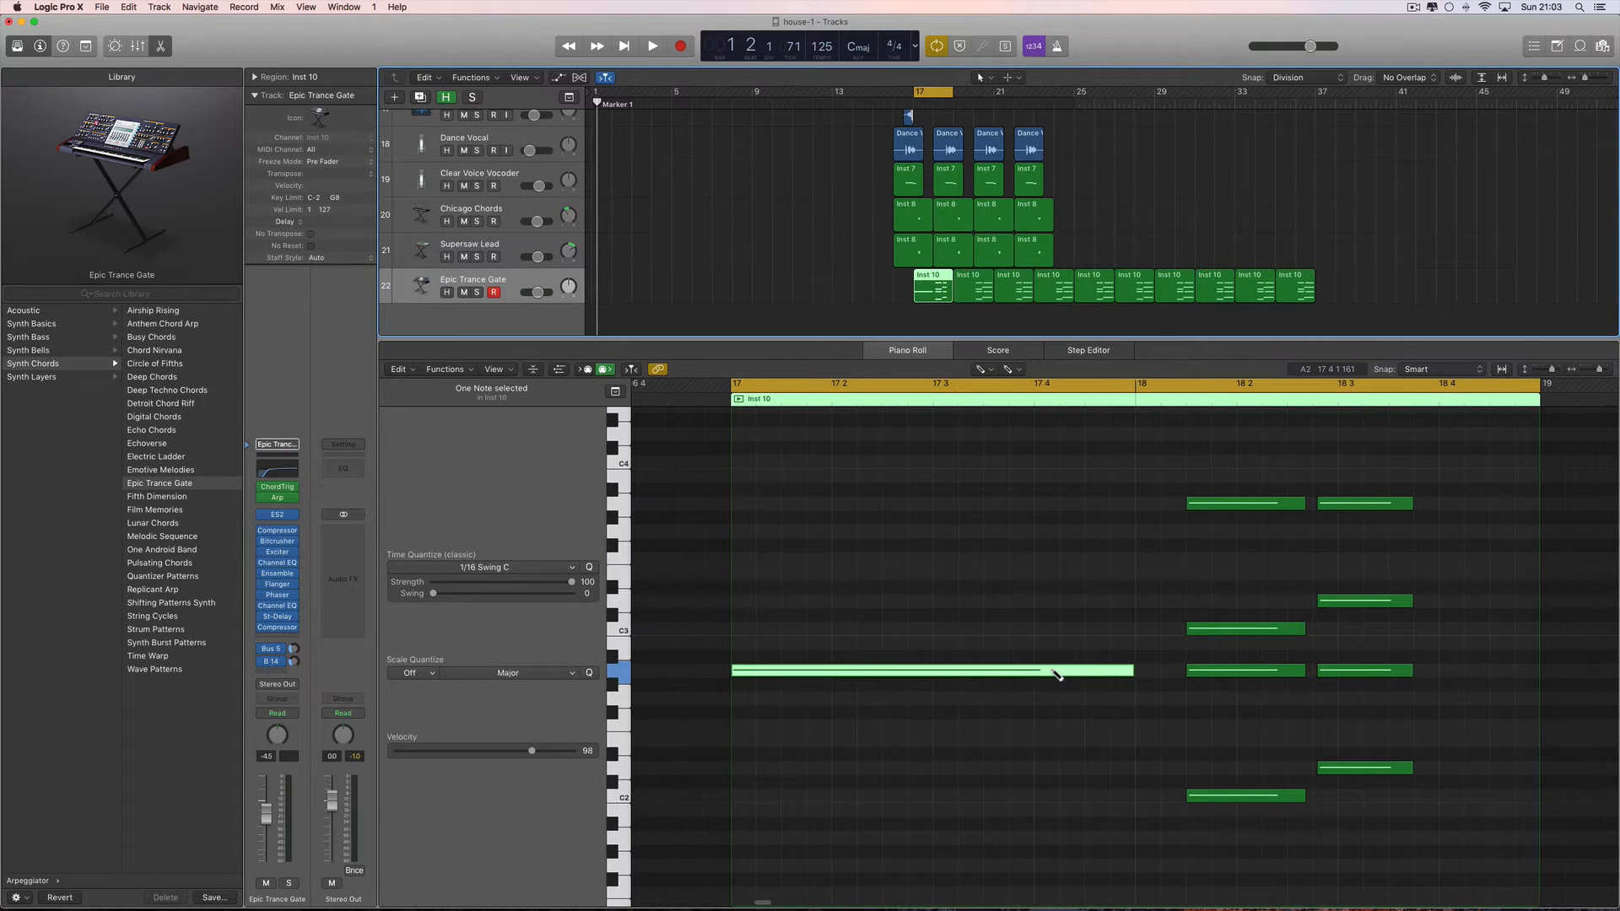
key(space)
key(space)
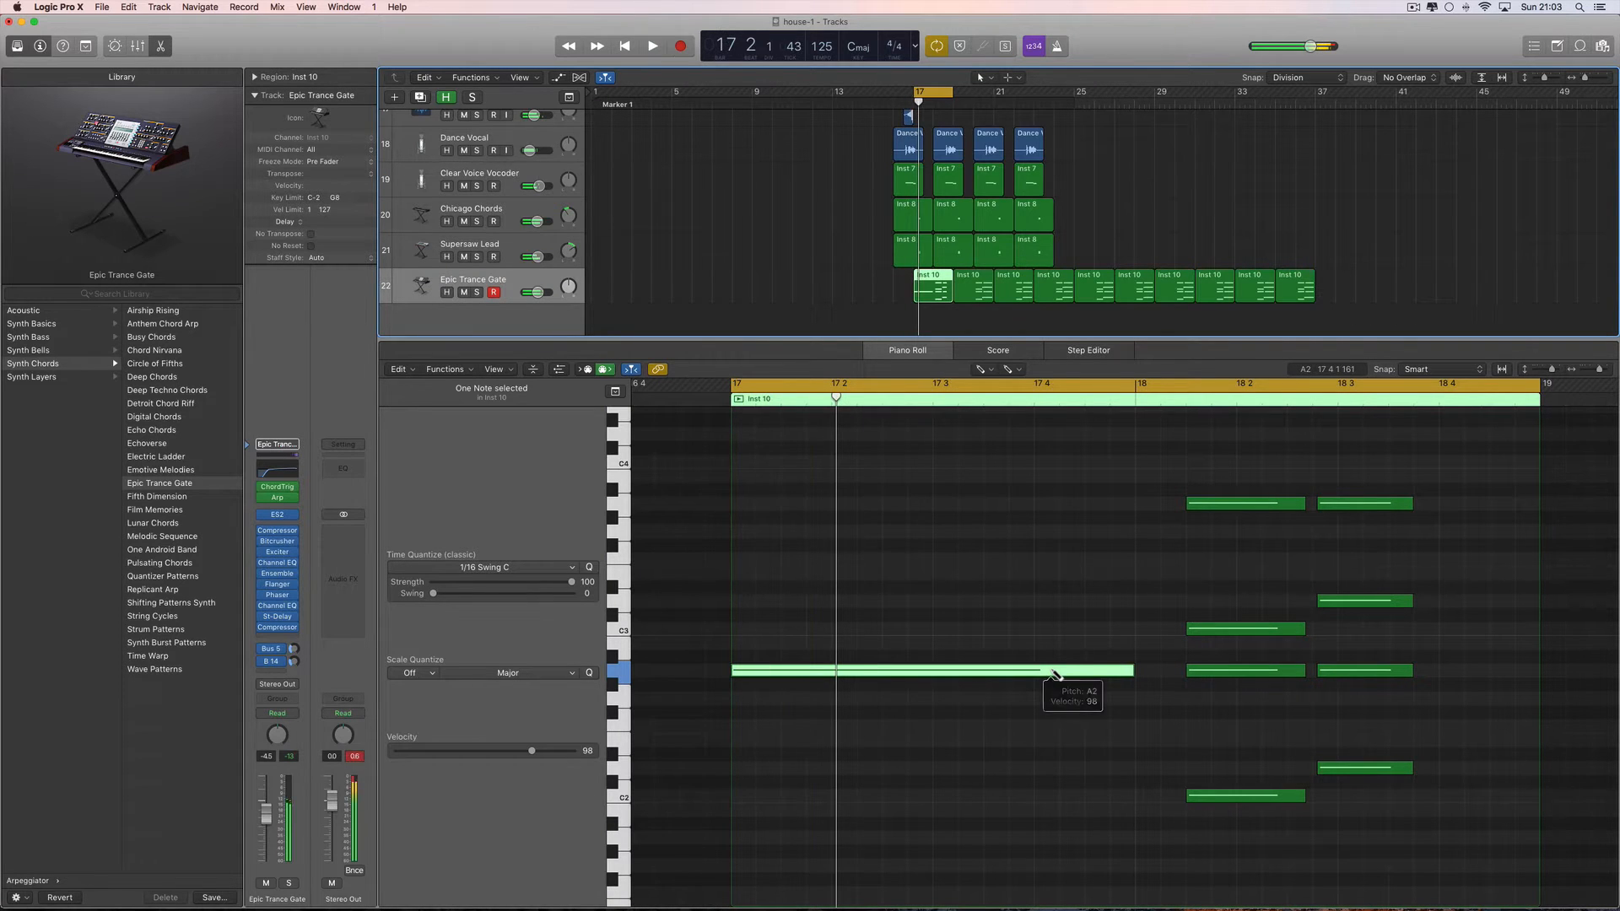
click(475, 293)
key(space)
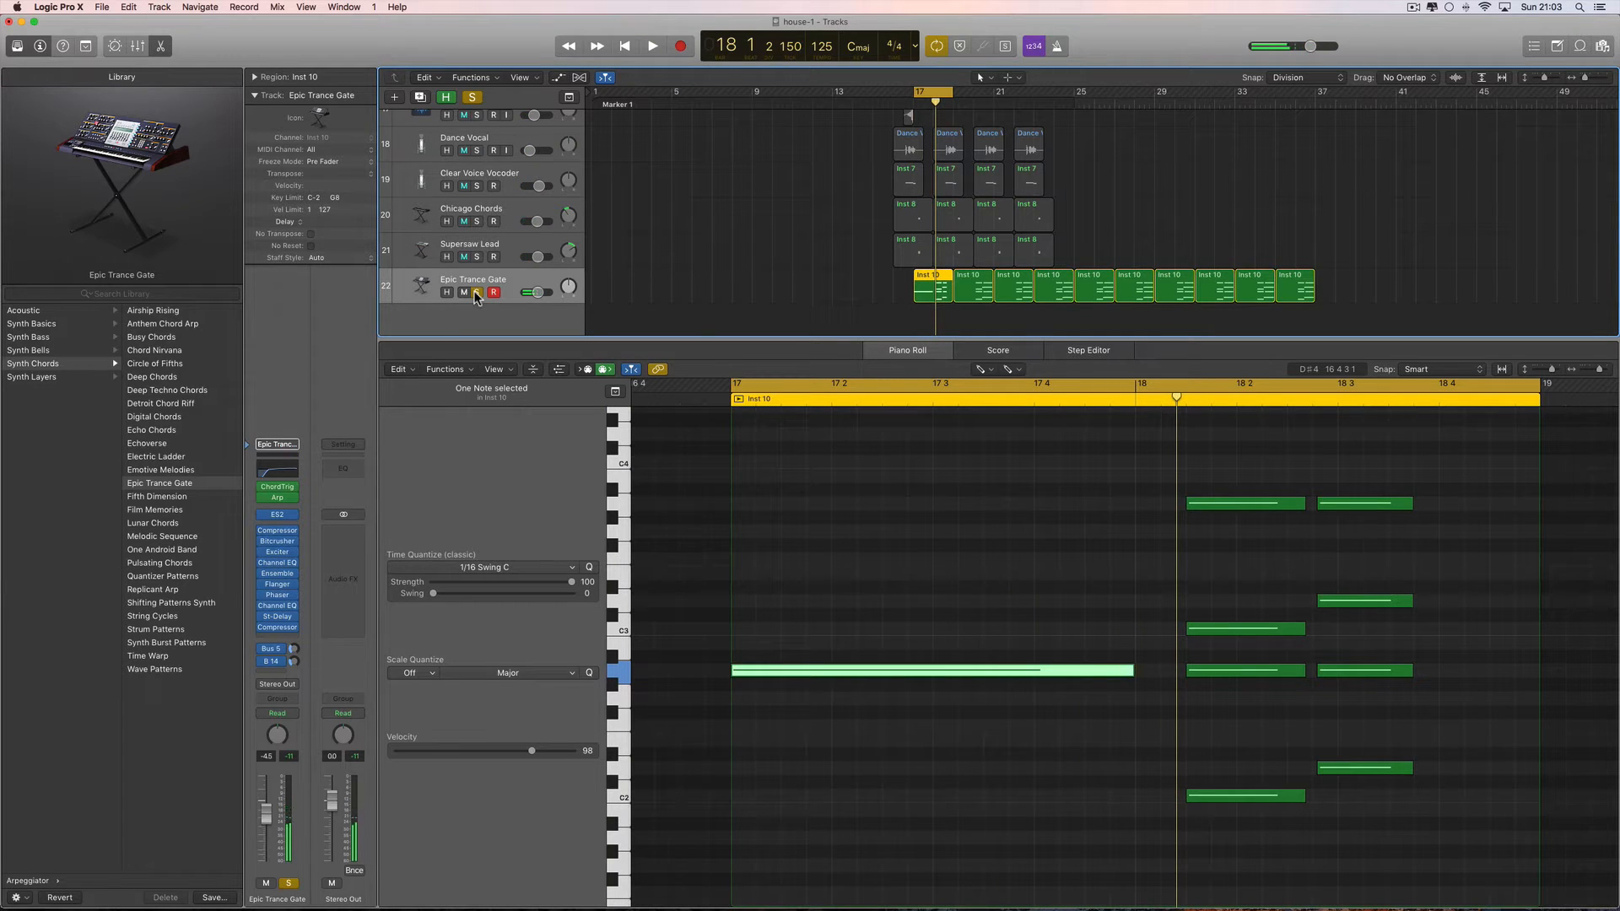
Replay the A2 note with the Epic Trance Gate track soloed, and again unsoloed in the full mix.
key(space)
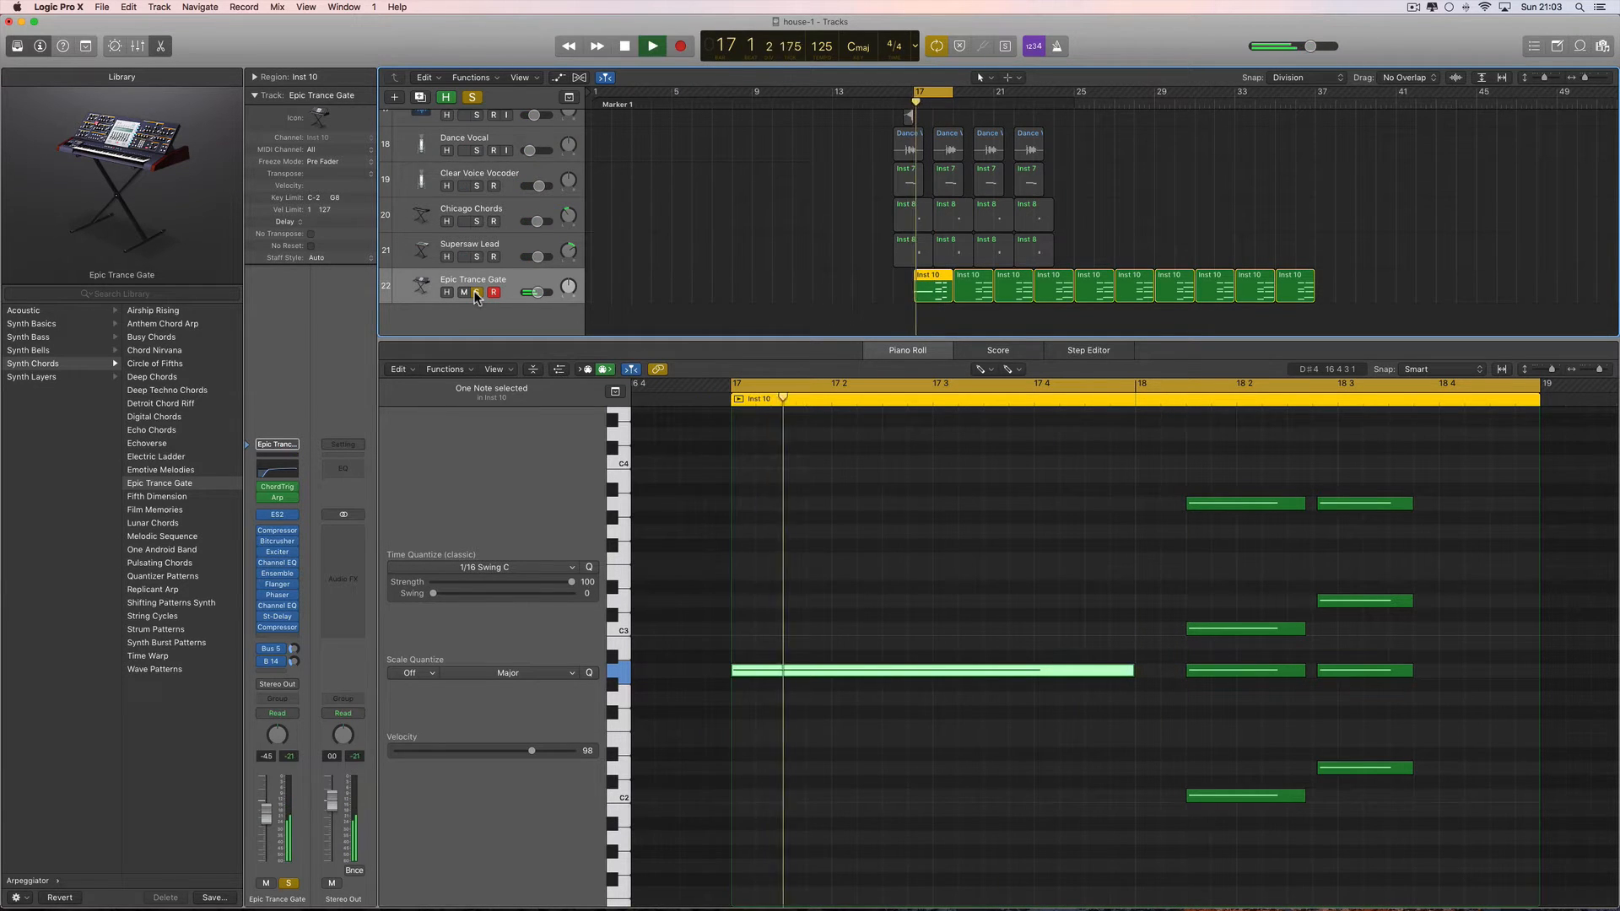
key(space)
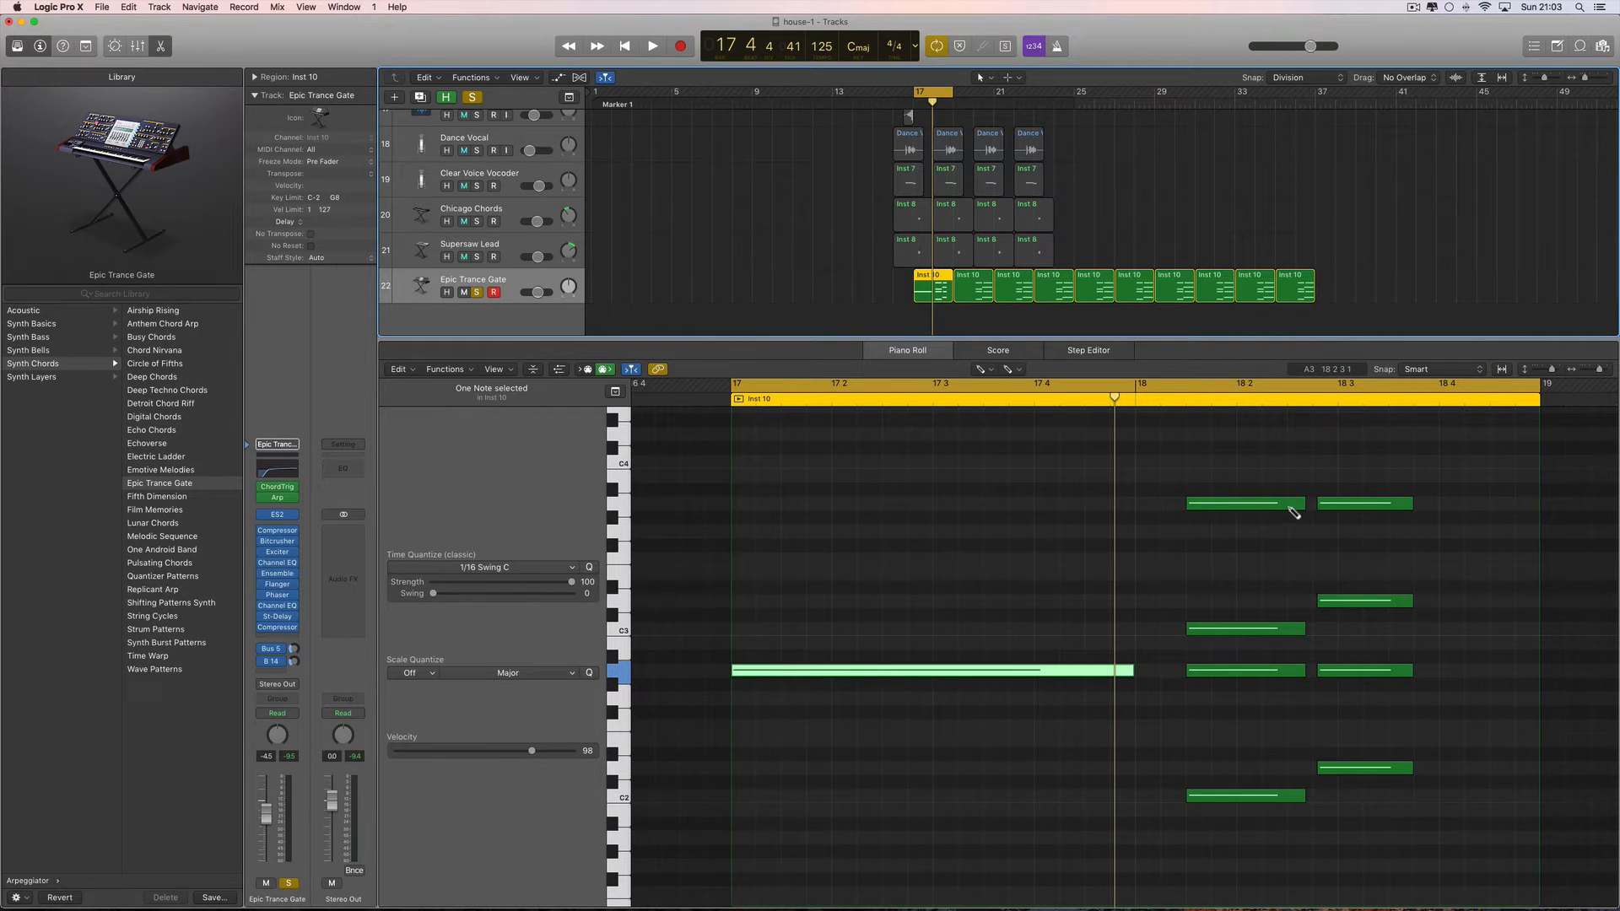
key(space)
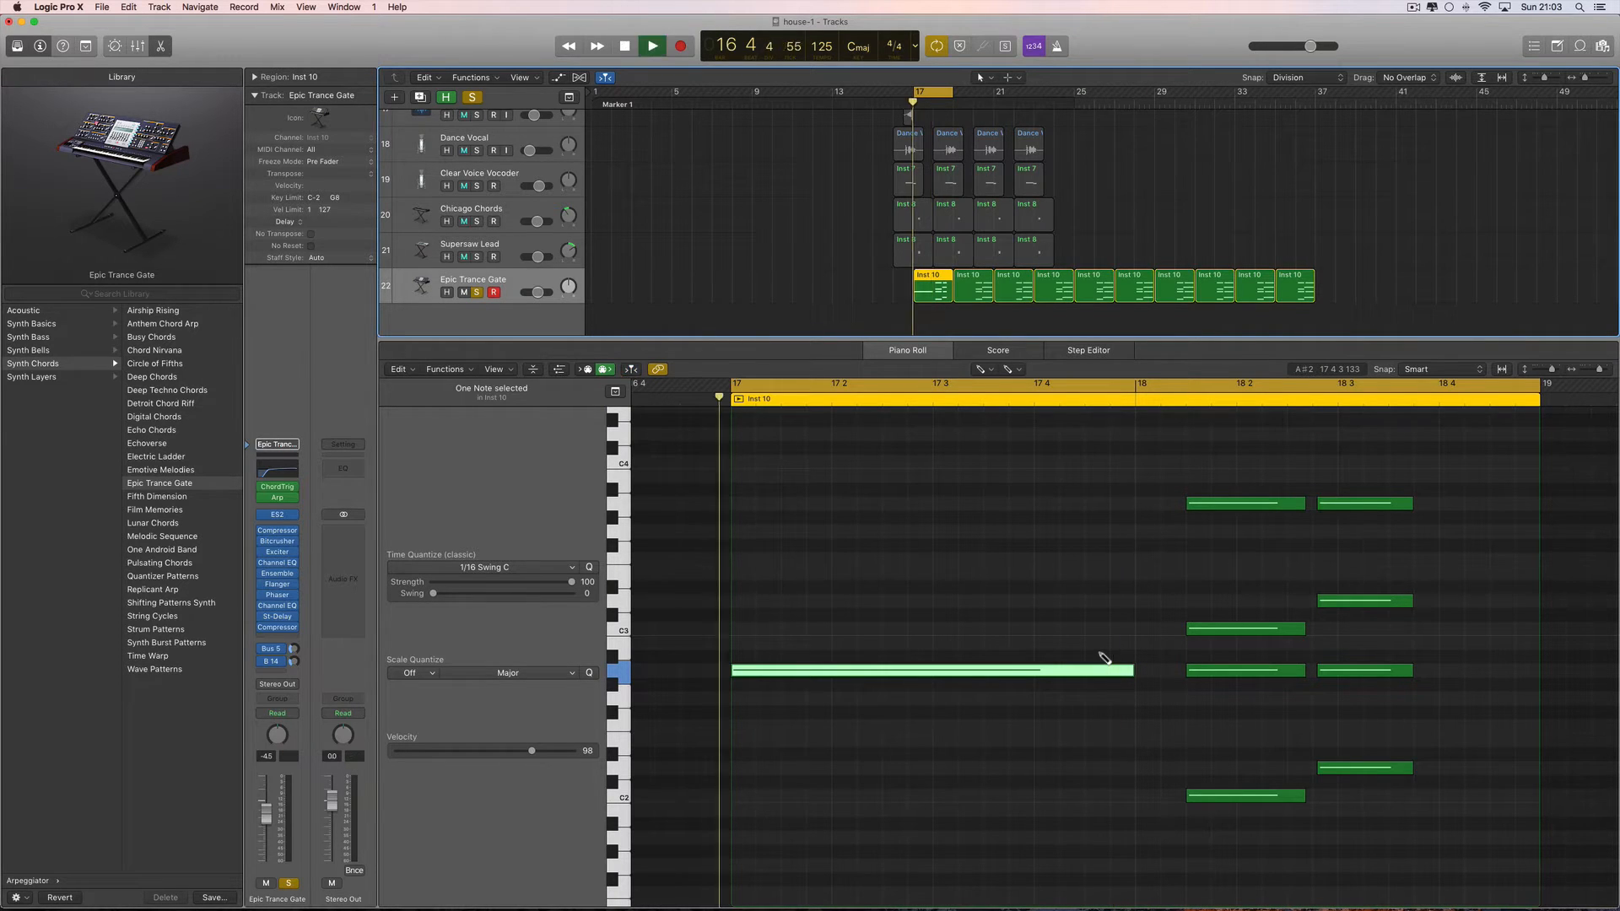
click(474, 293)
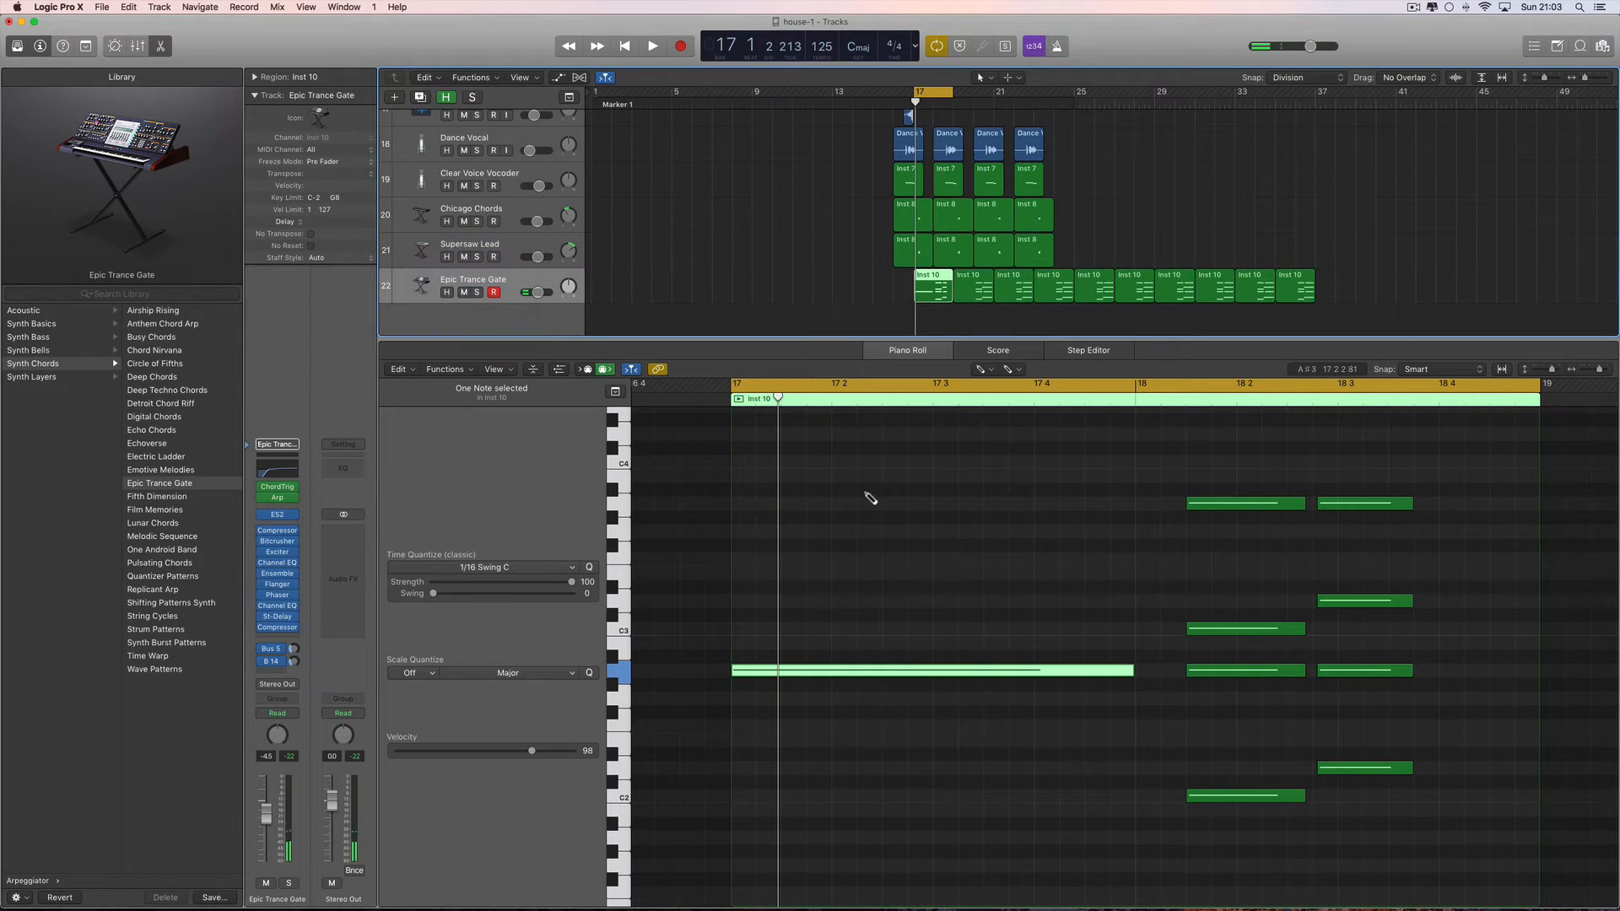
key(space)
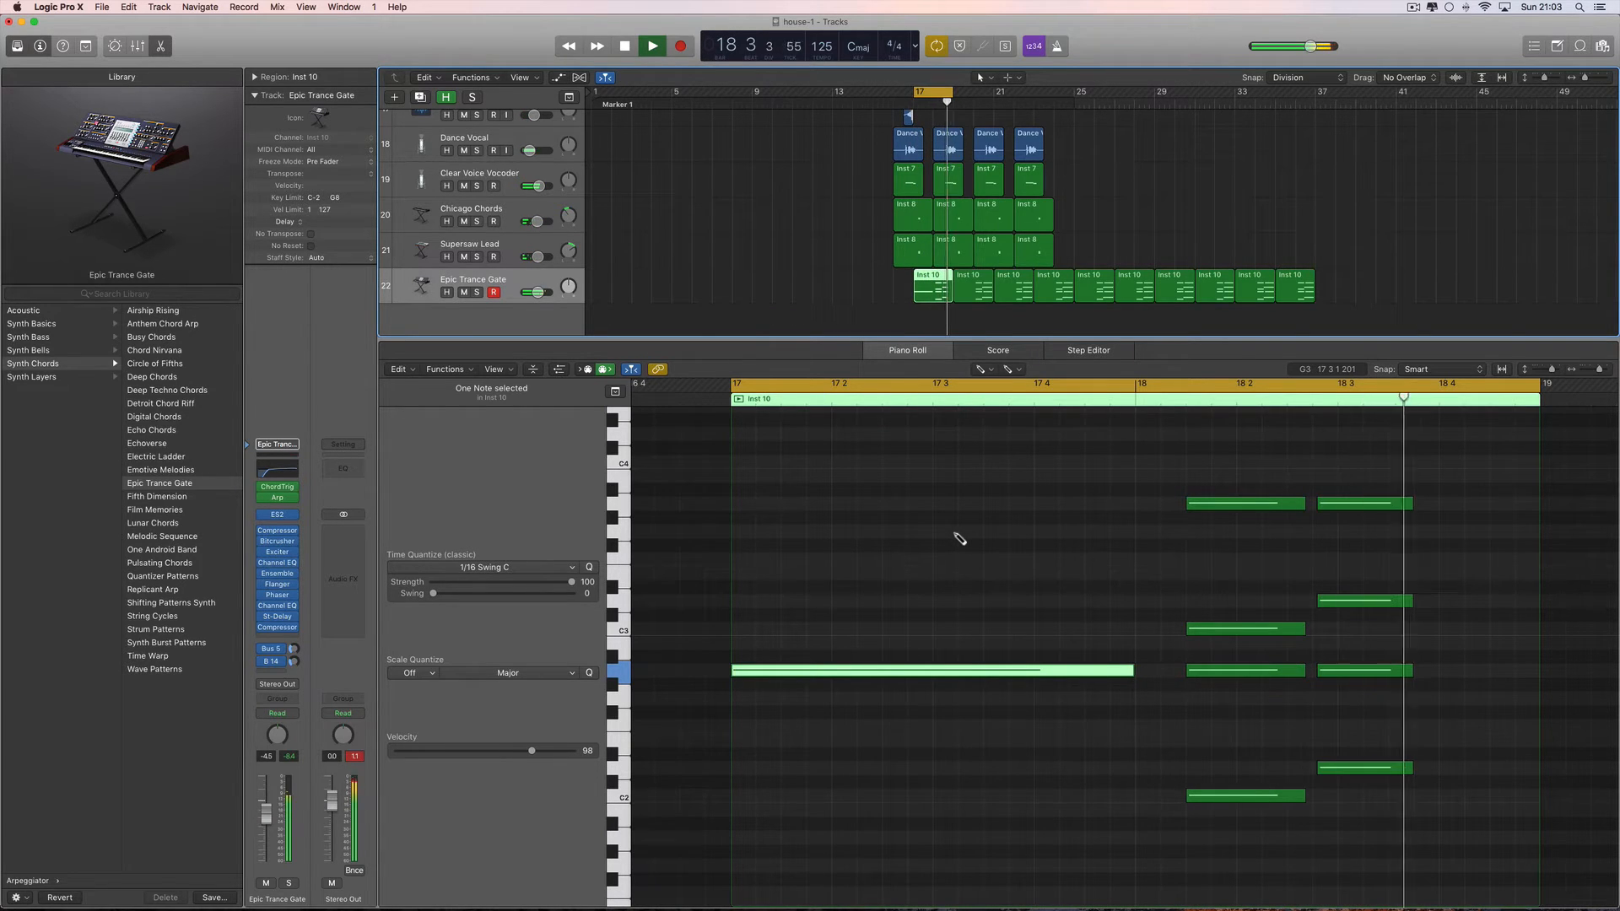
key(space)
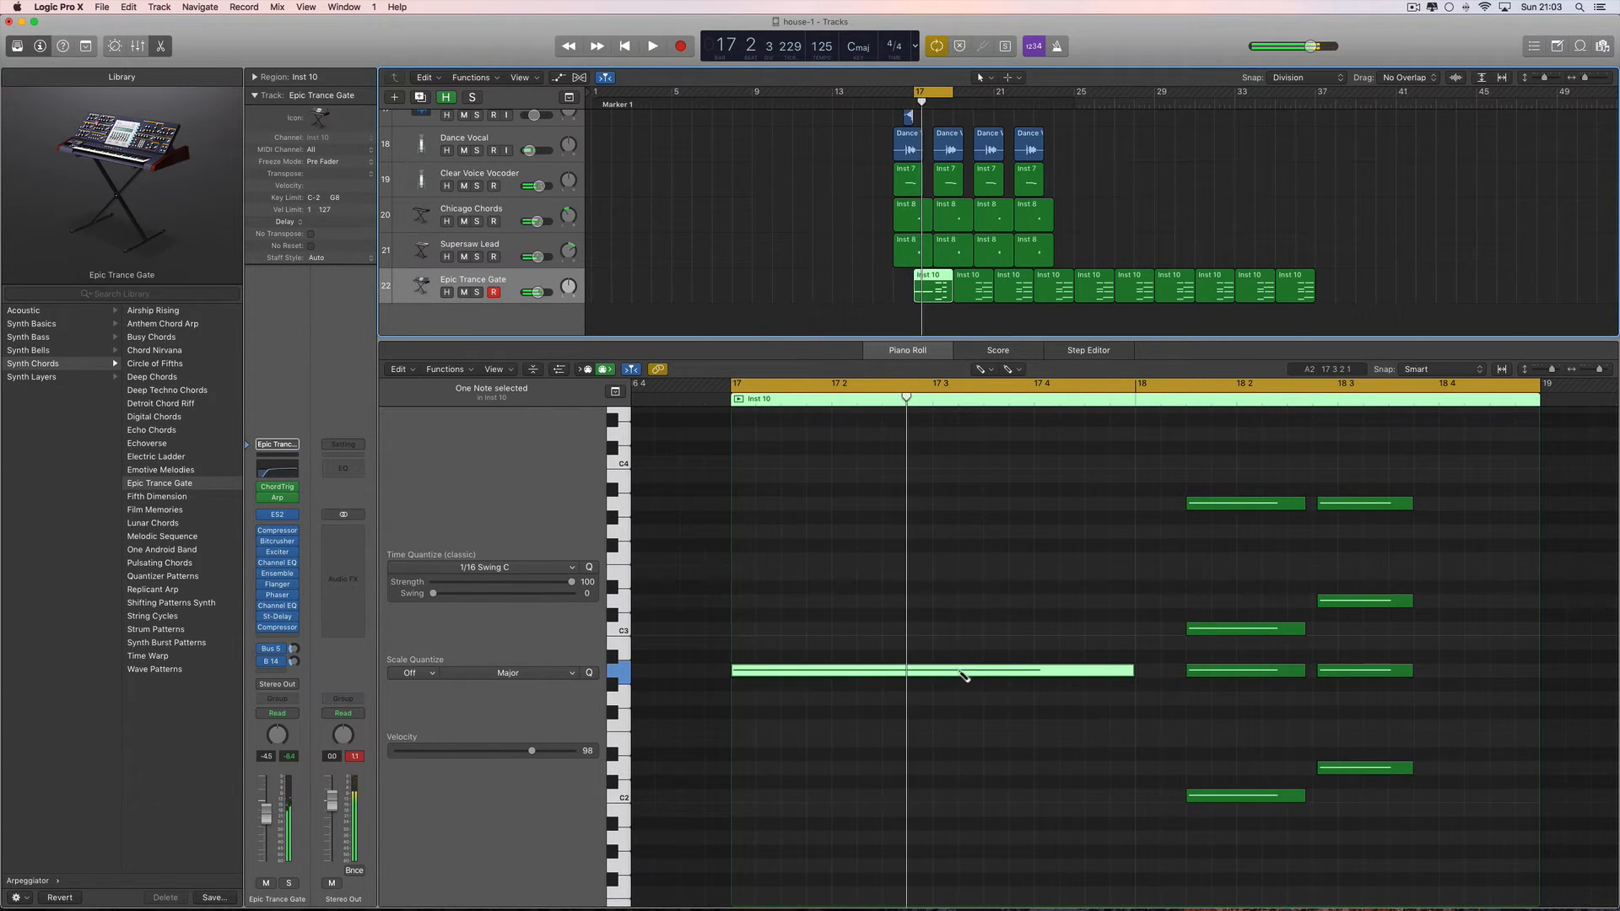
Delete the long A2 note at bar 17 and play the cycled section without it.
click(957, 671)
key(Delete)
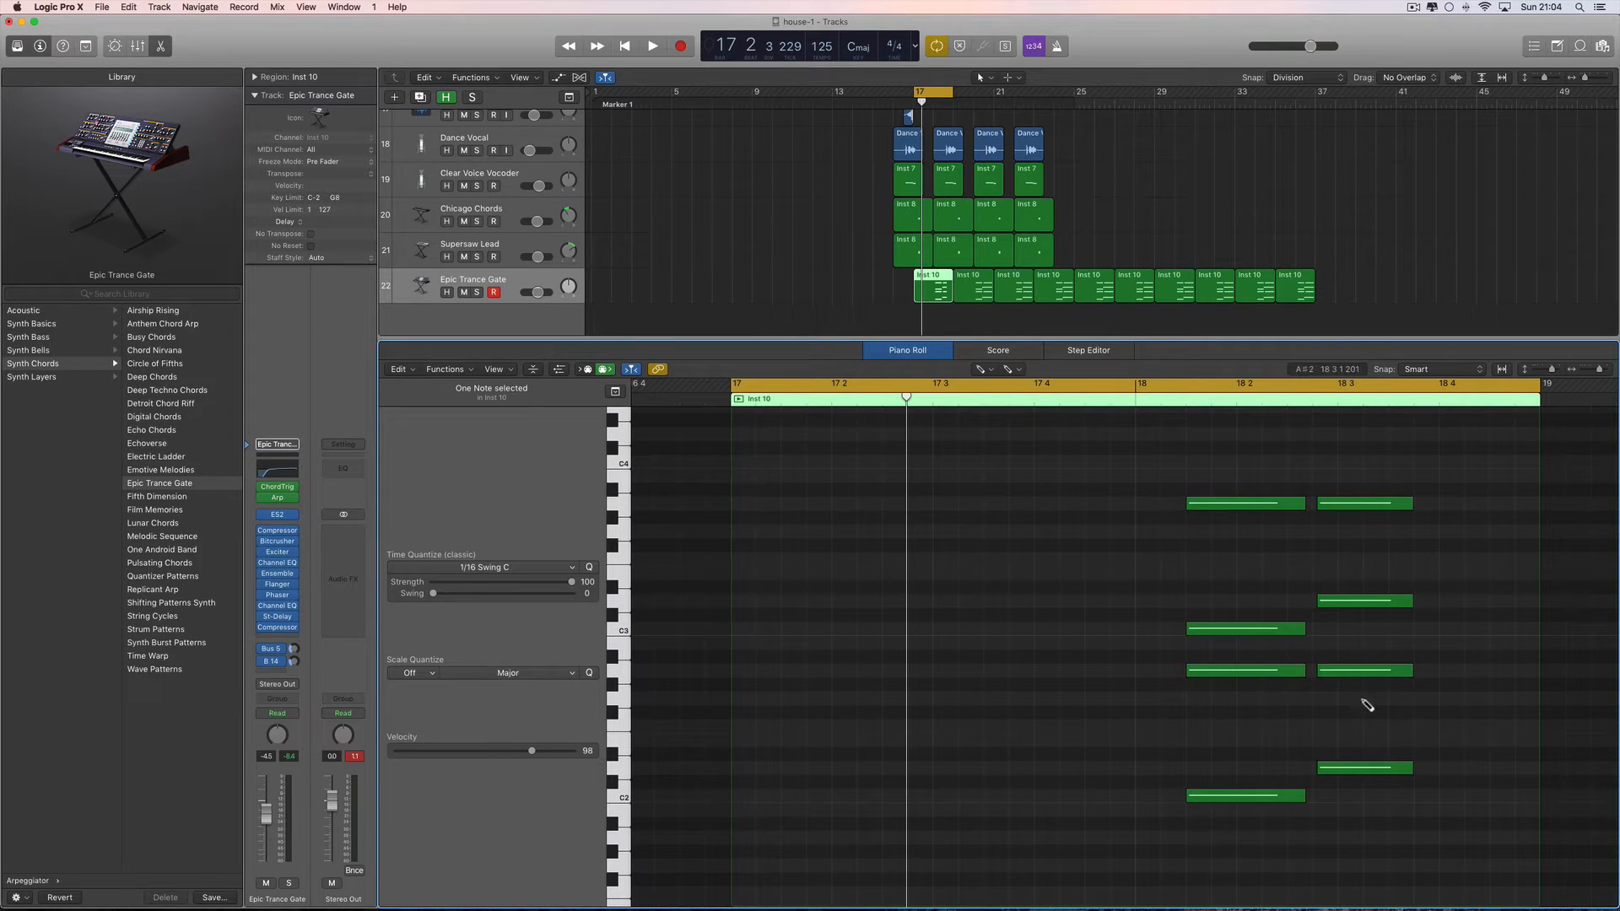
key(space)
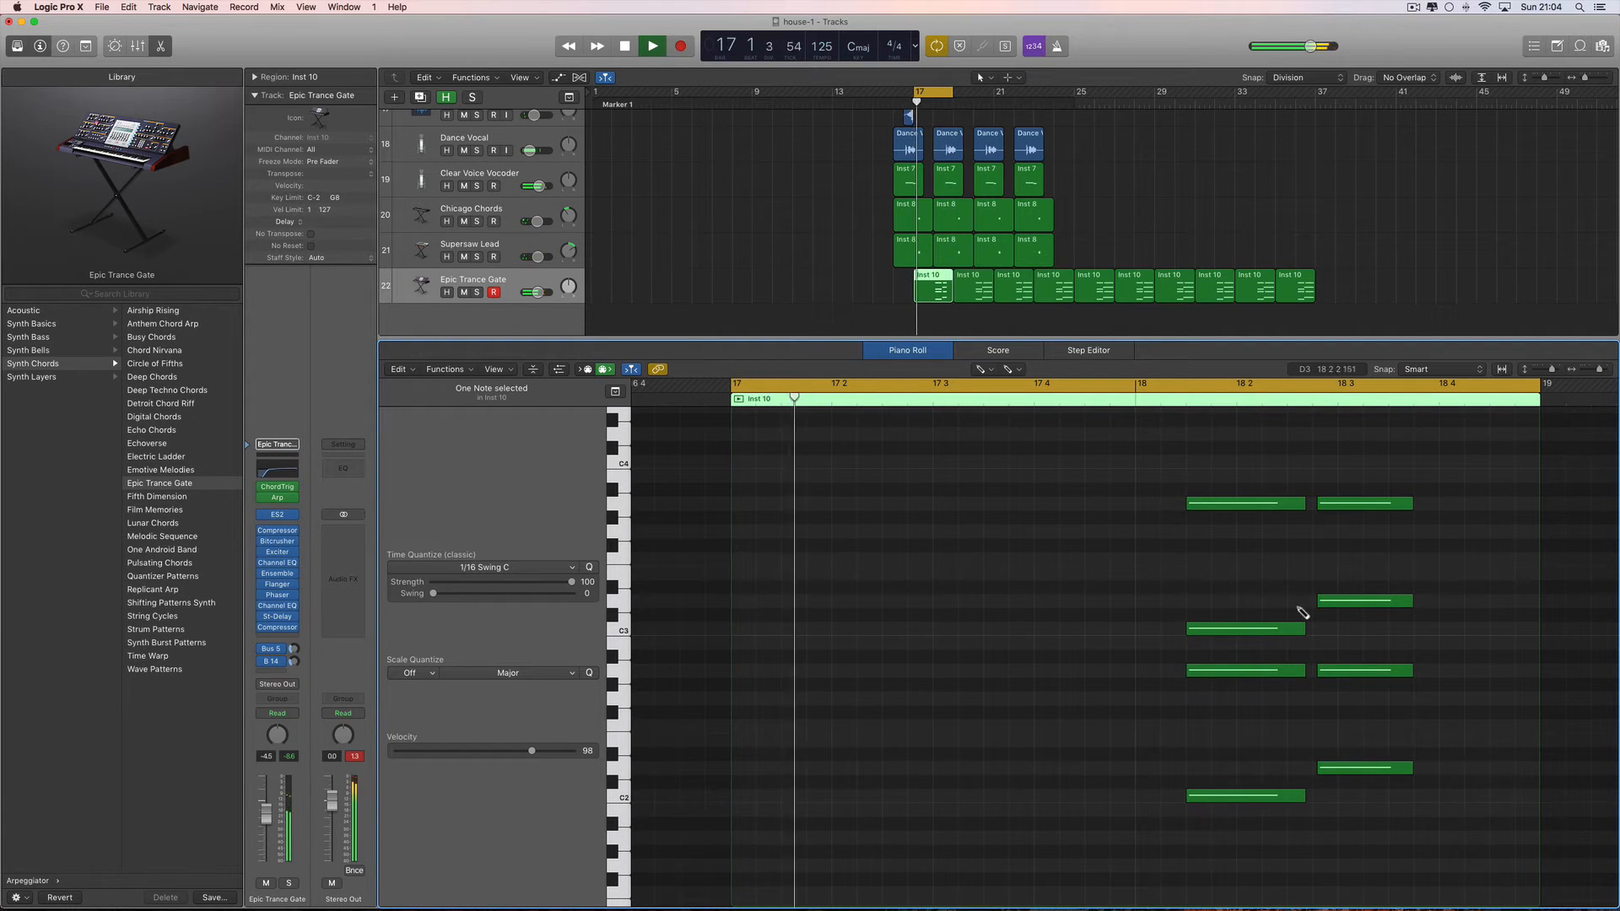
key(space)
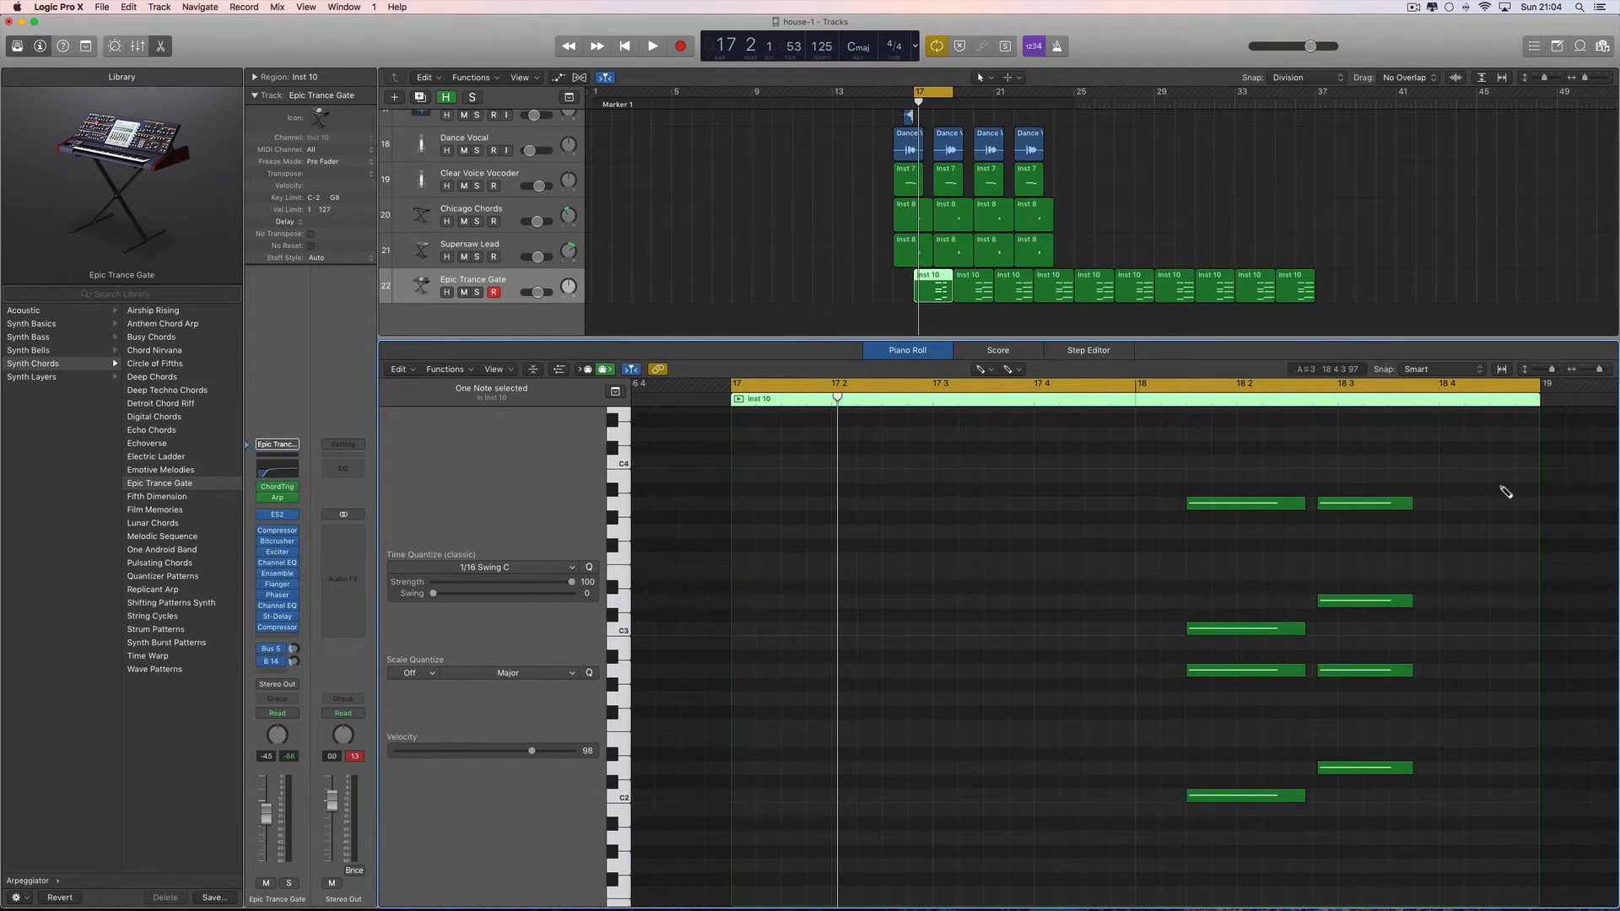
key(space)
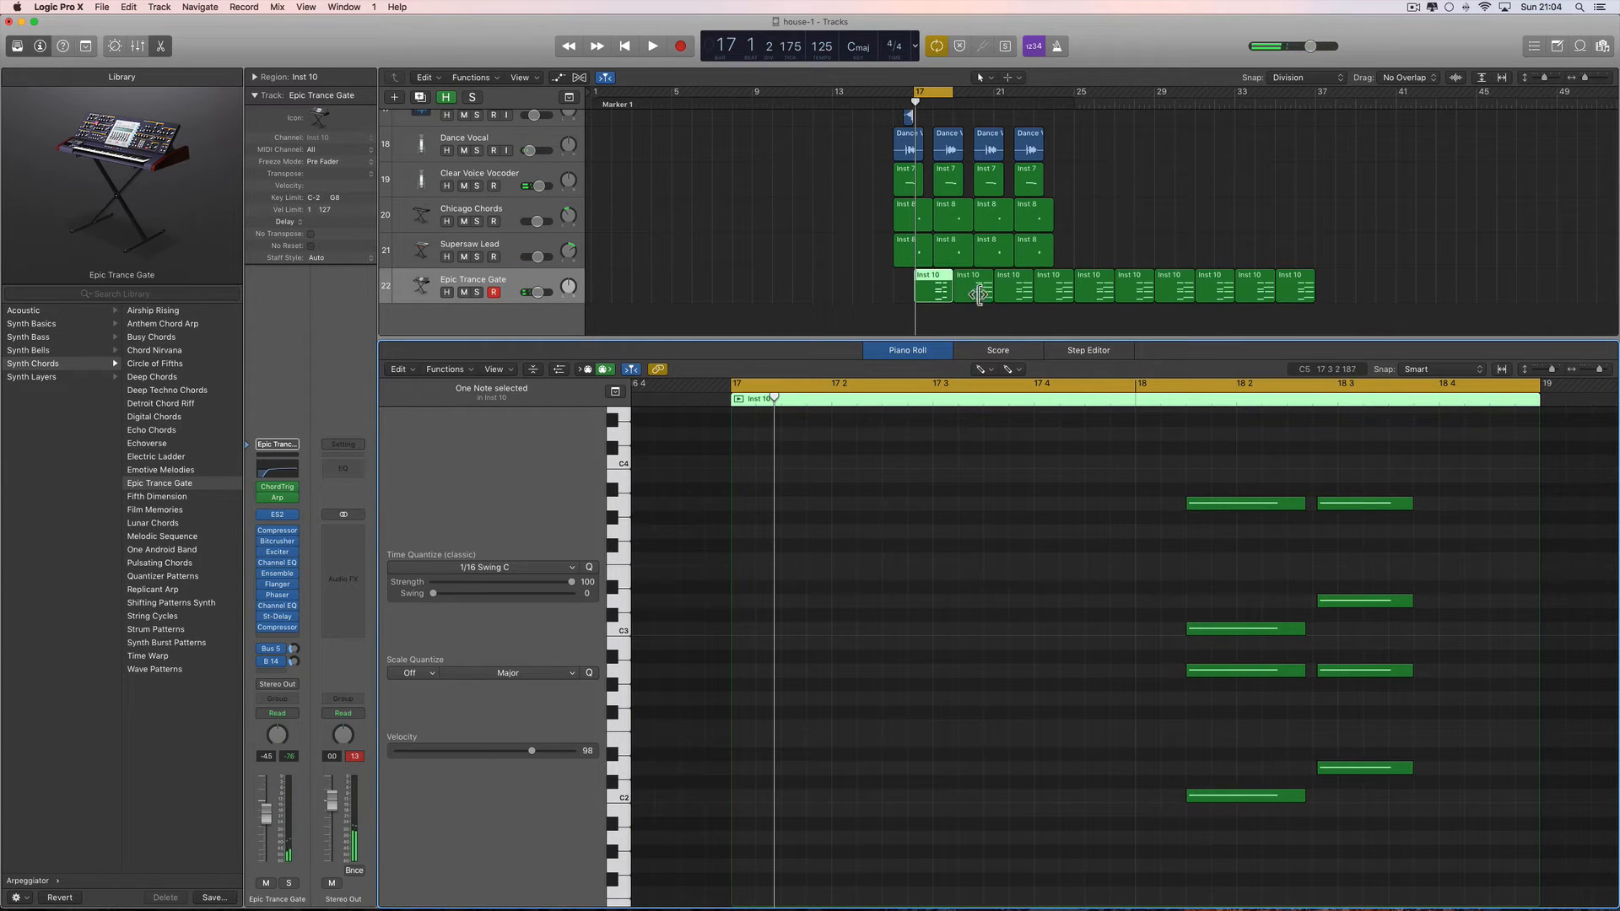
Move the cycle range to bars 19 to 21 and show the second Epic Trance Gate region's notes.
drag(931, 94, 966, 93)
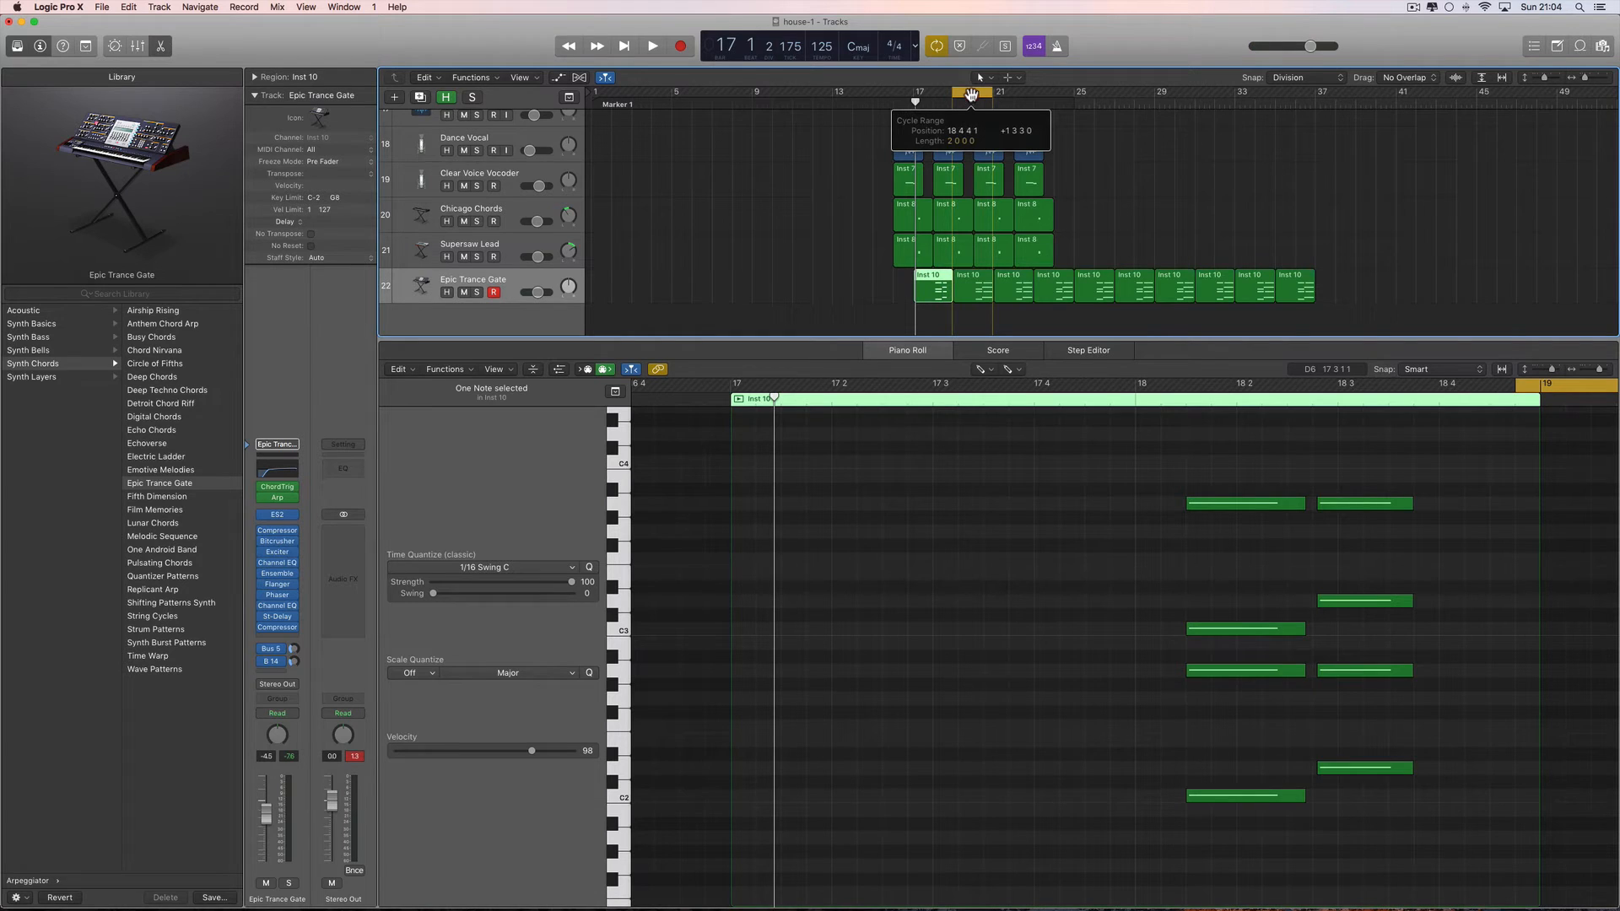
drag(971, 95, 973, 93)
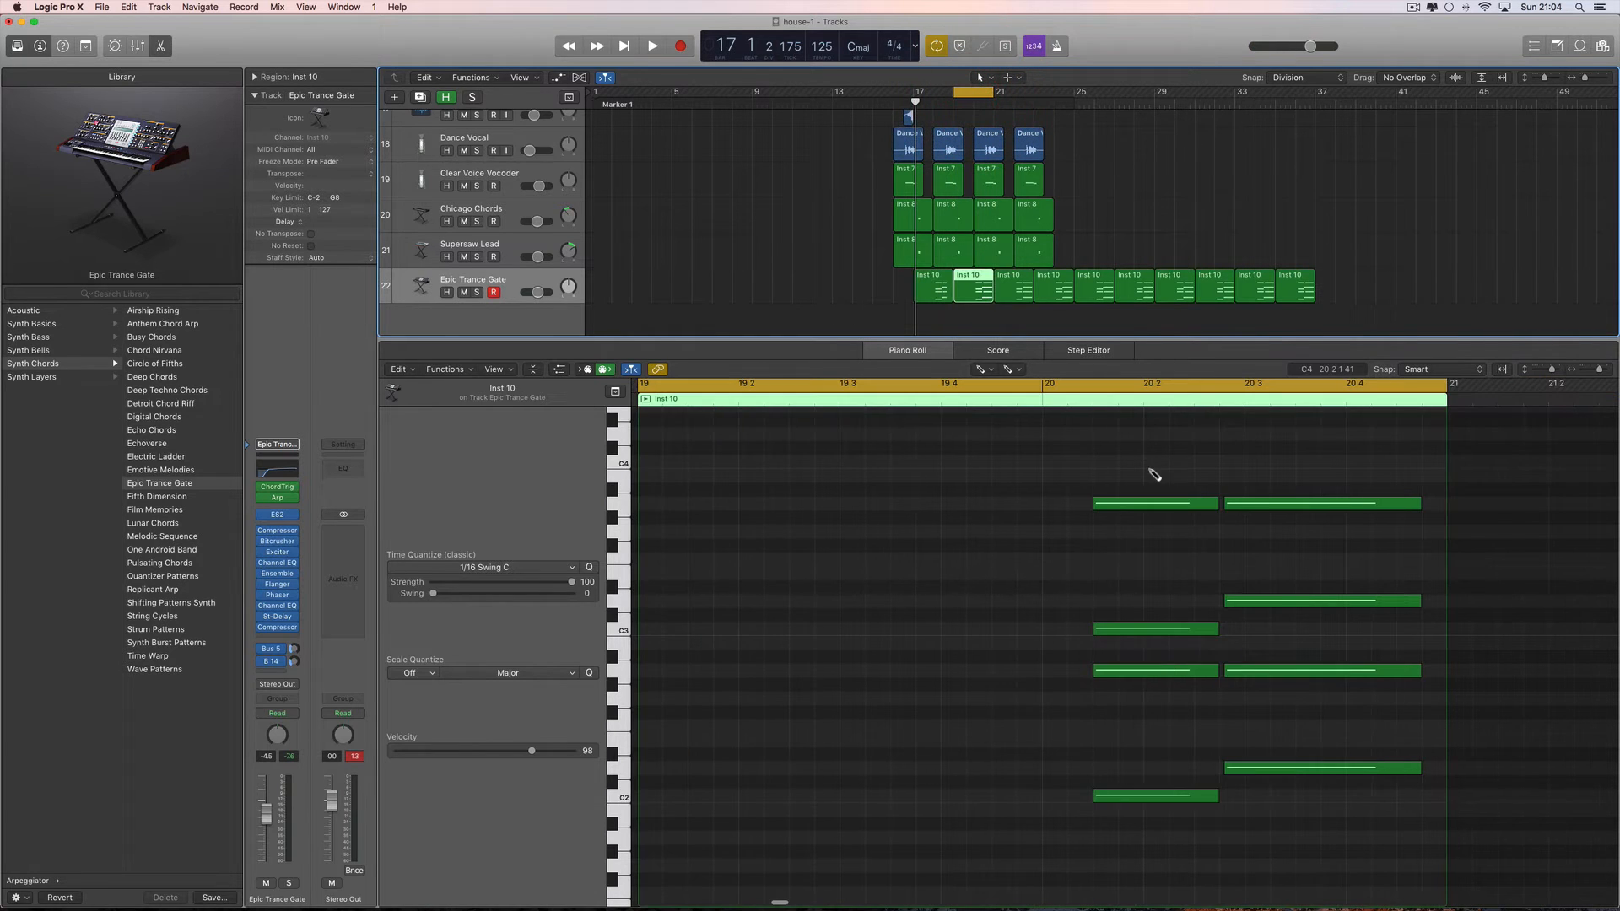
scroll(1252, 548, left, 2)
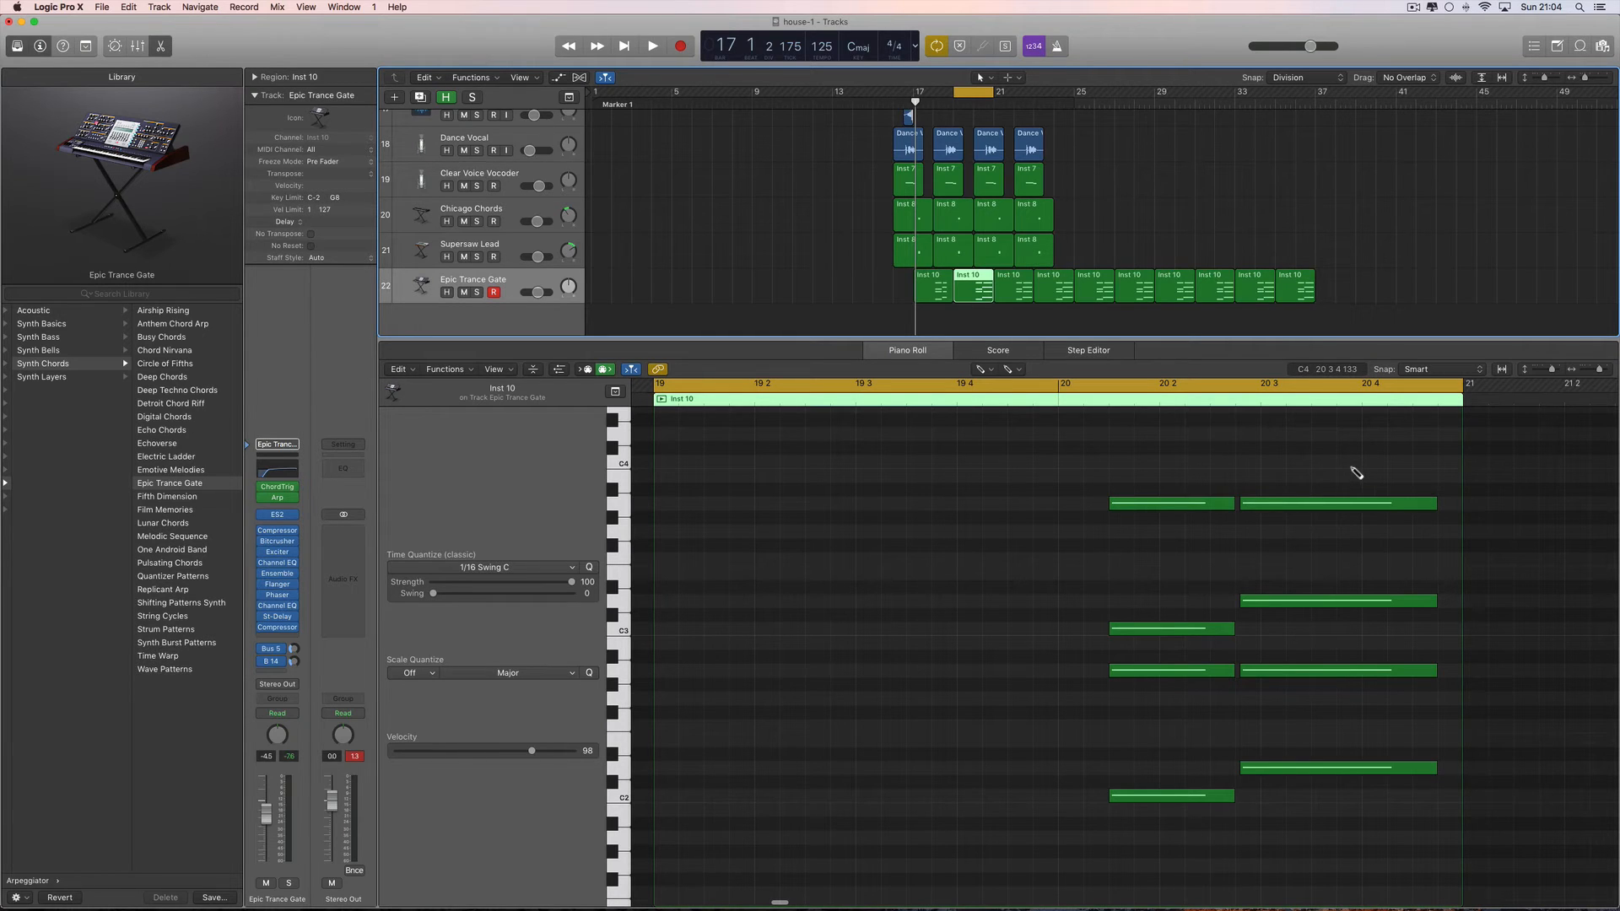
Lower the Epic Trance Gate track volume to -9.0 dB while playing the cycled section.
key(space)
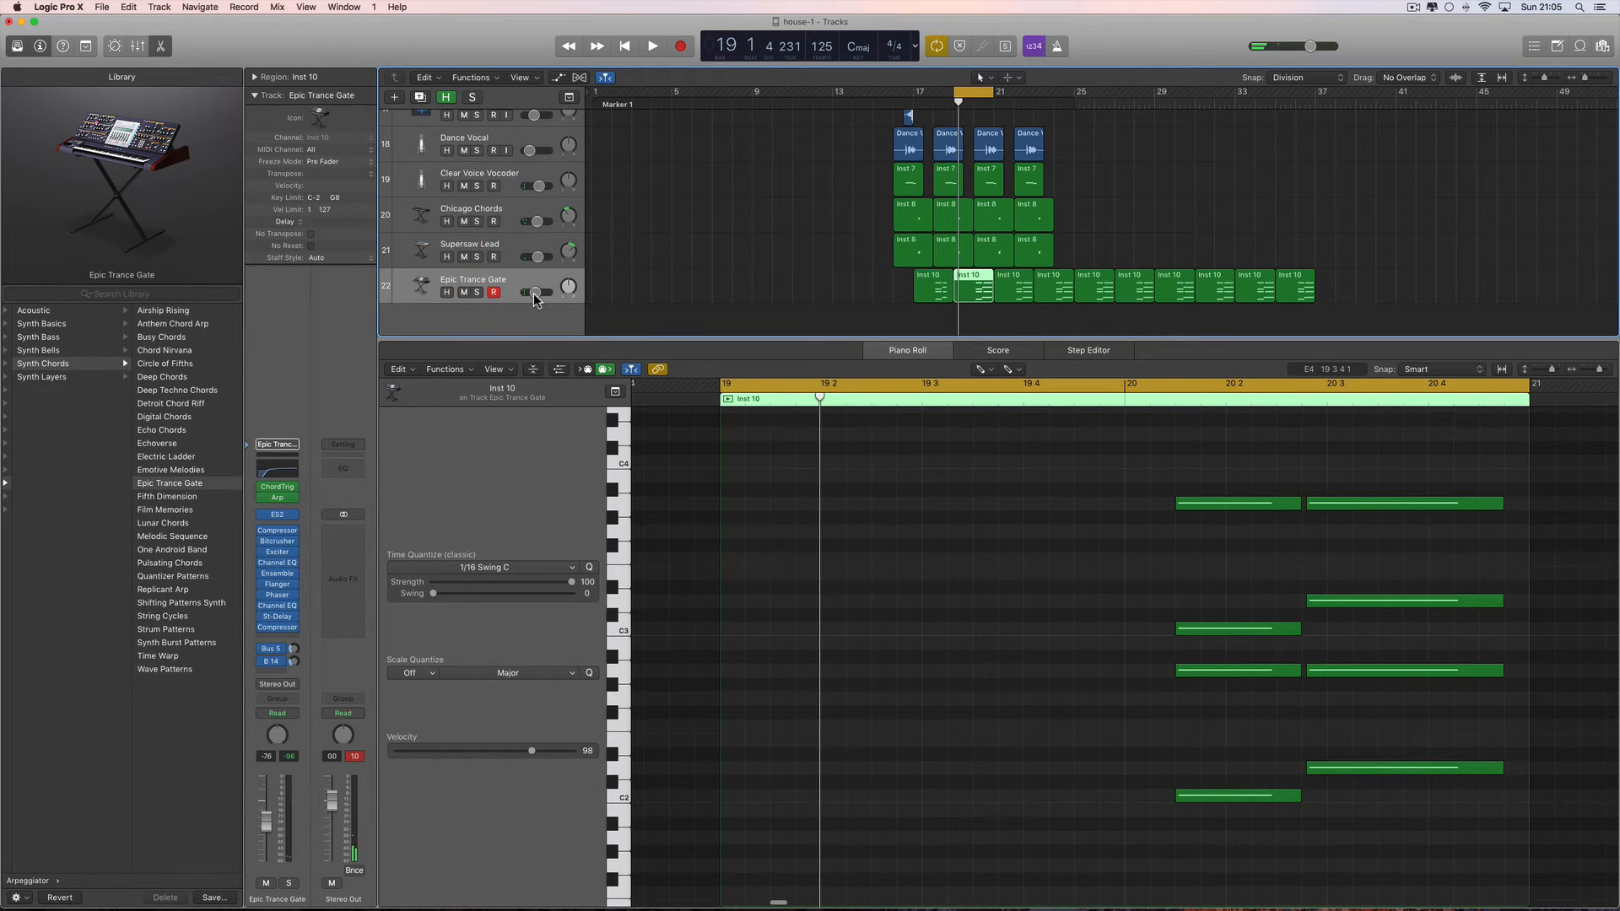
key(space)
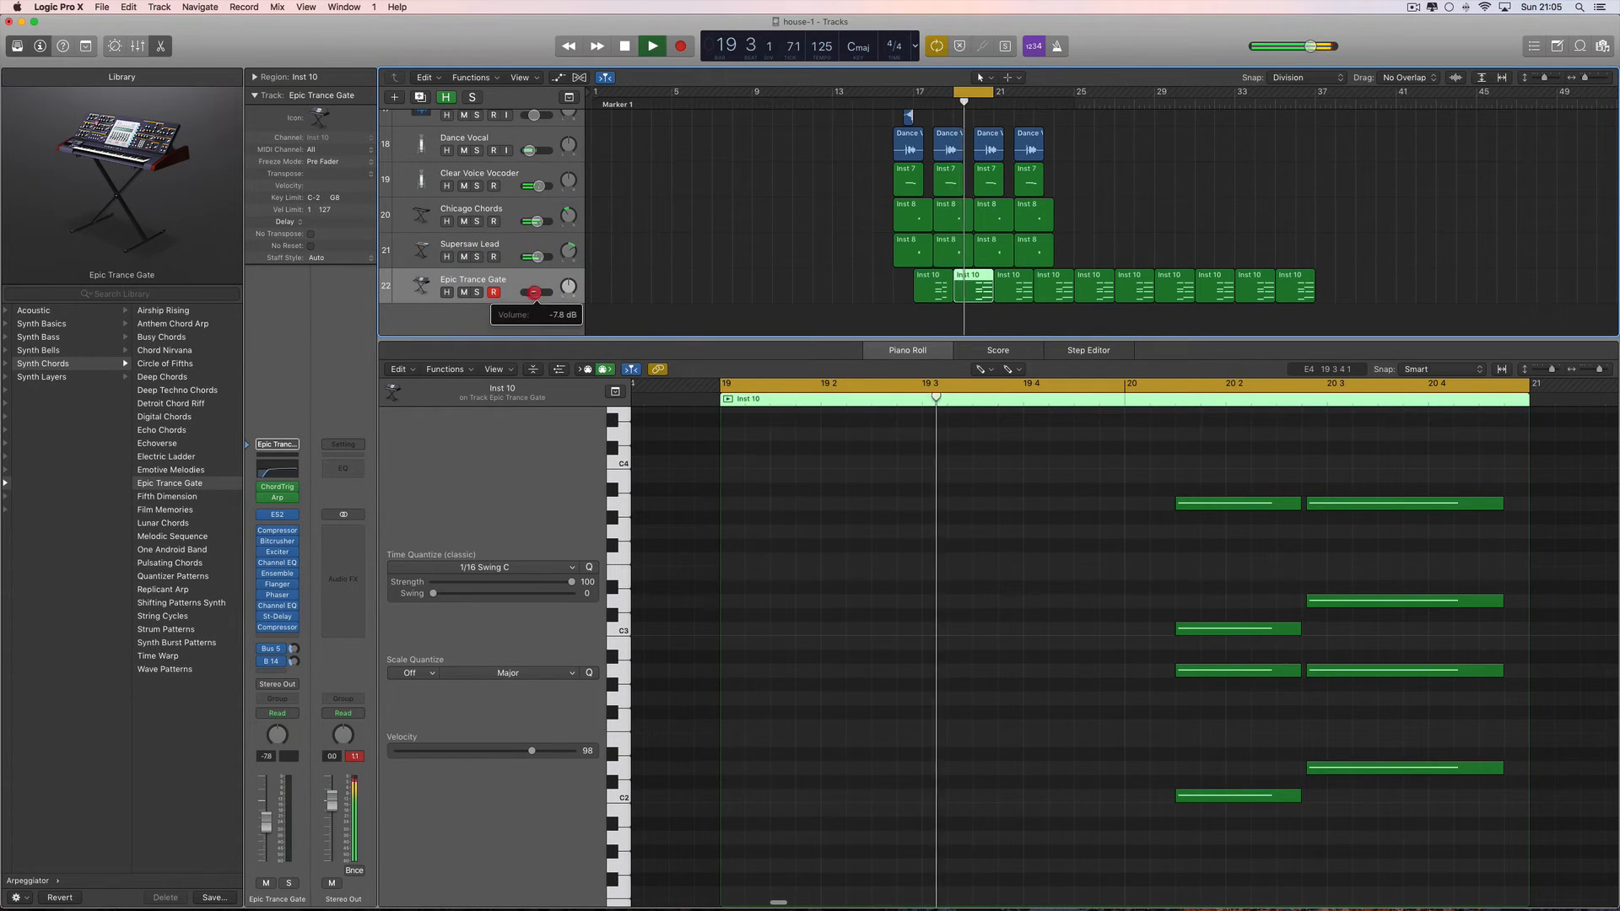
drag(530, 293, 534, 292)
key(space)
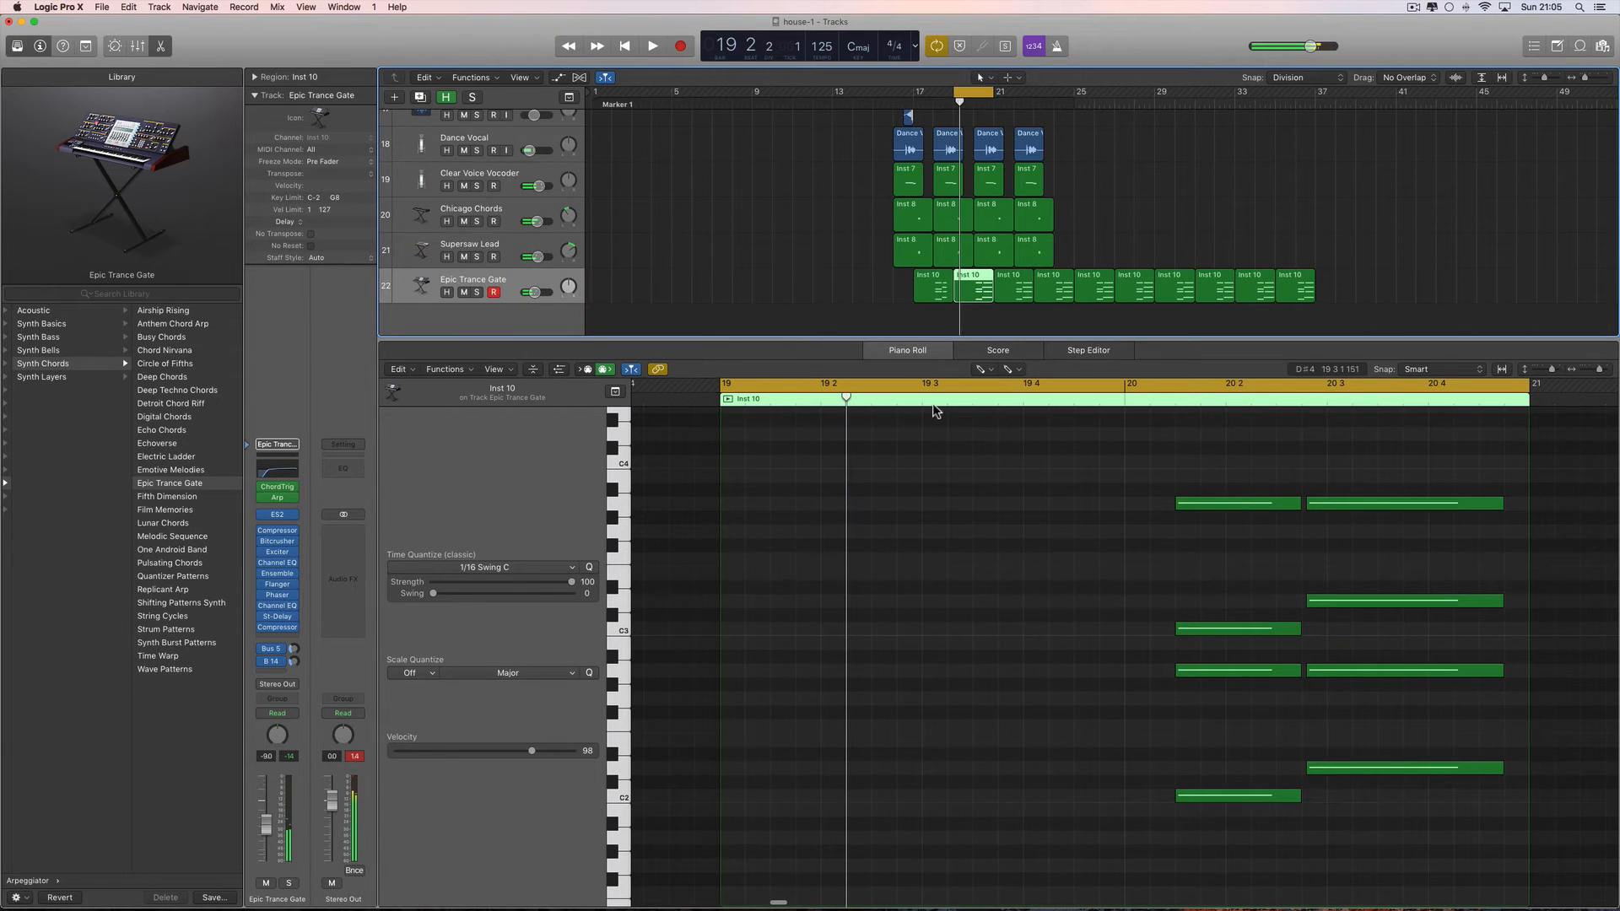
In the first Epic Trance Gate region, select the second chord's four notes and lengthen them to end at about 18 4.
click(937, 300)
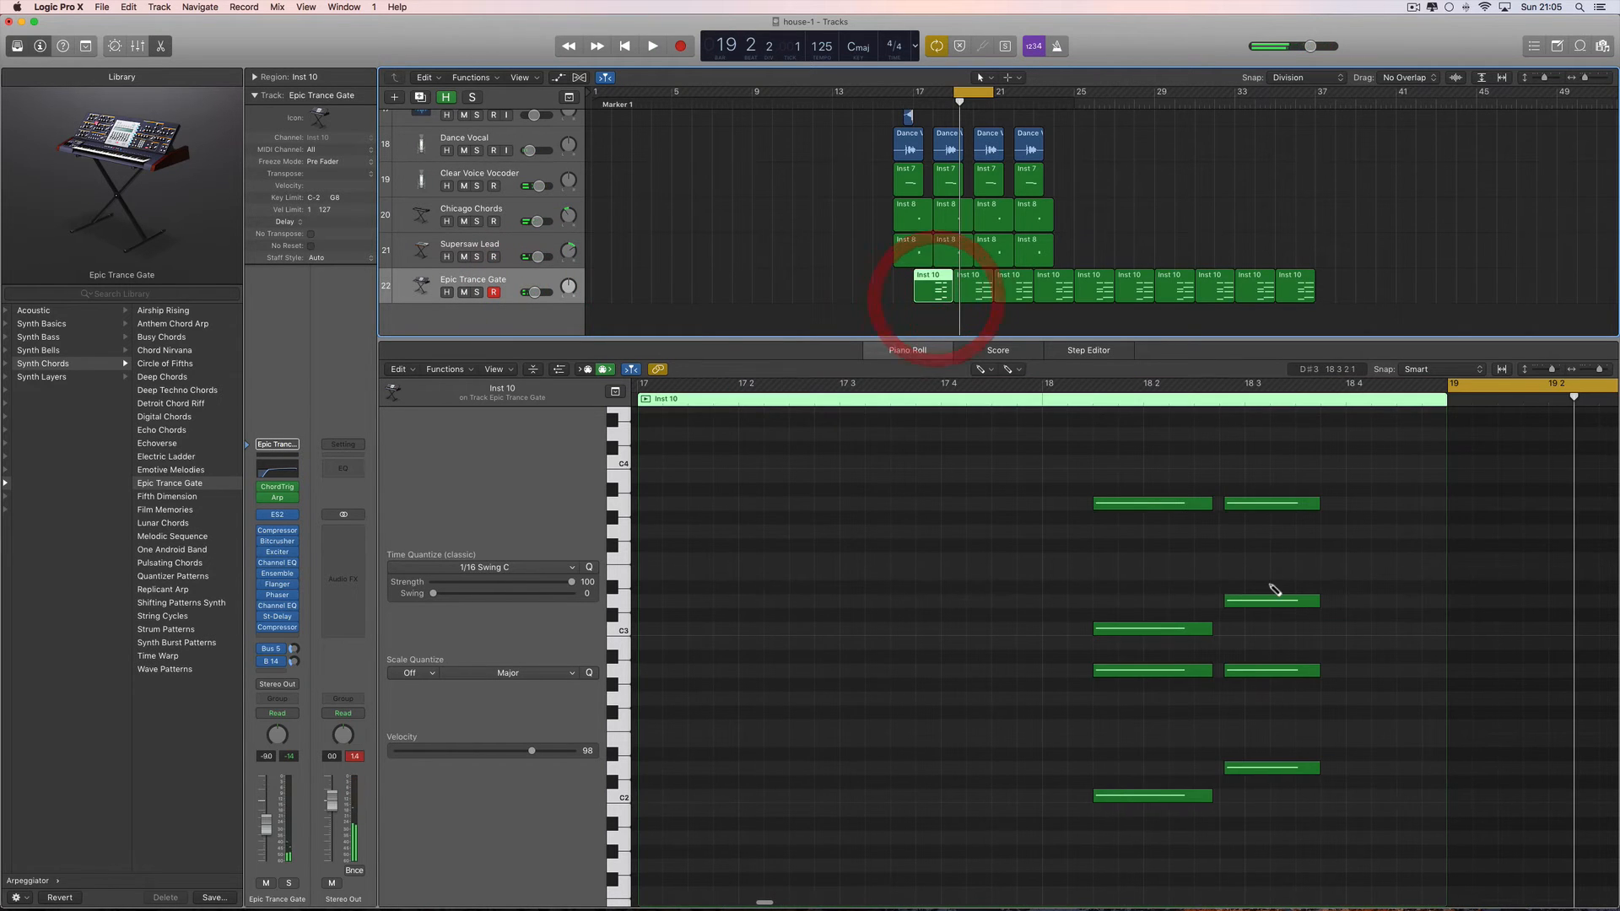
key(t)
click(1333, 505)
drag(1336, 491, 1318, 775)
drag(1318, 769, 1394, 780)
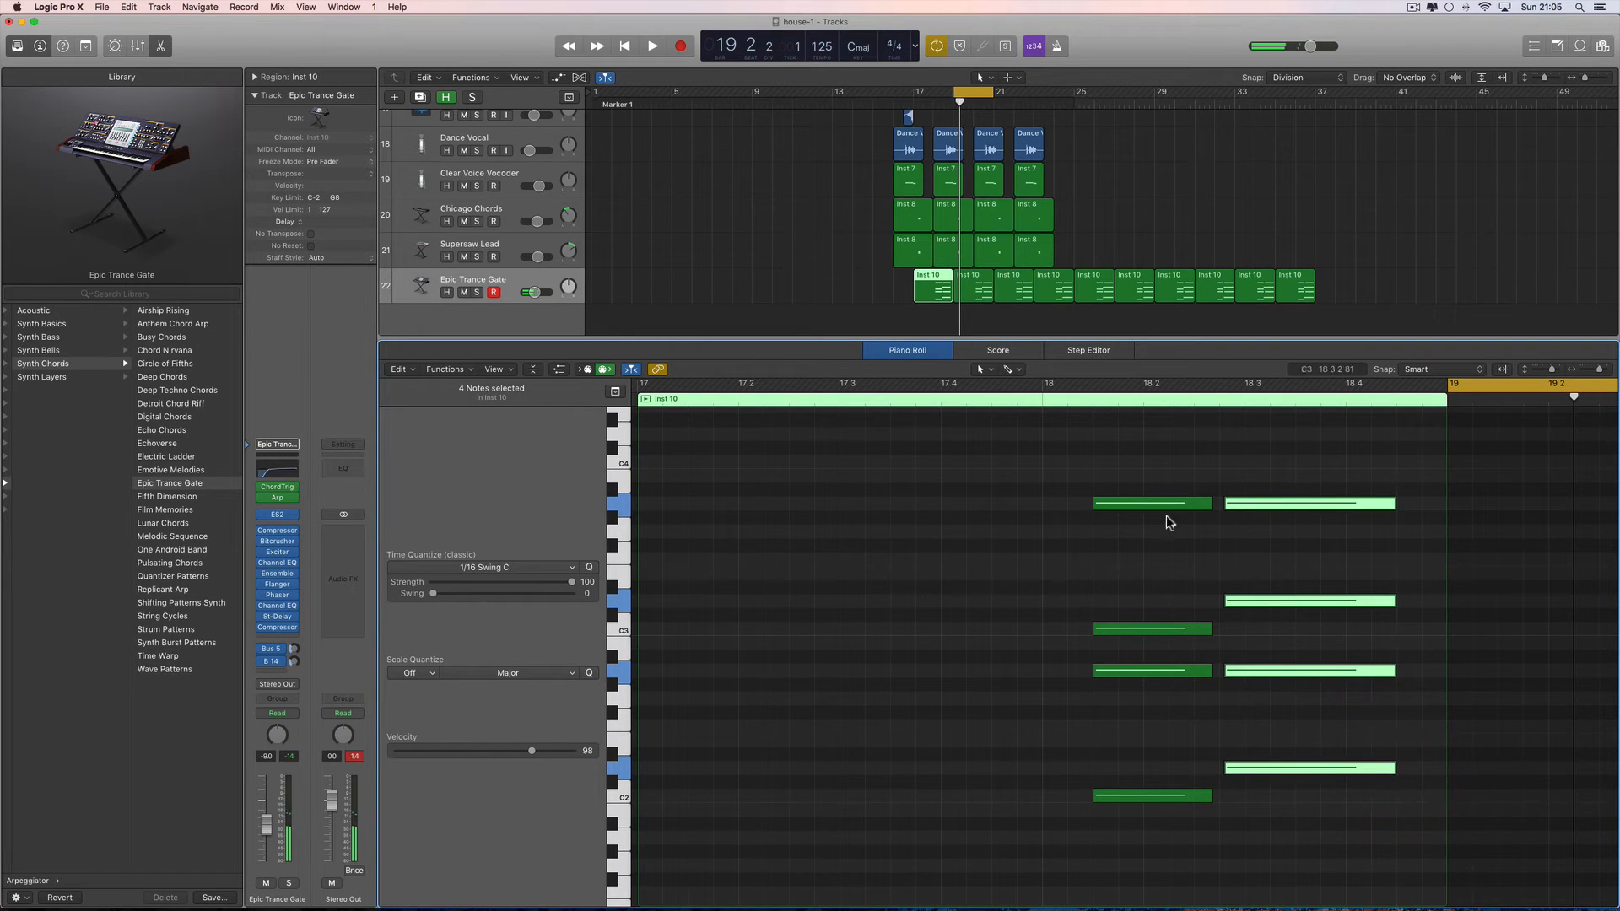
click(983, 300)
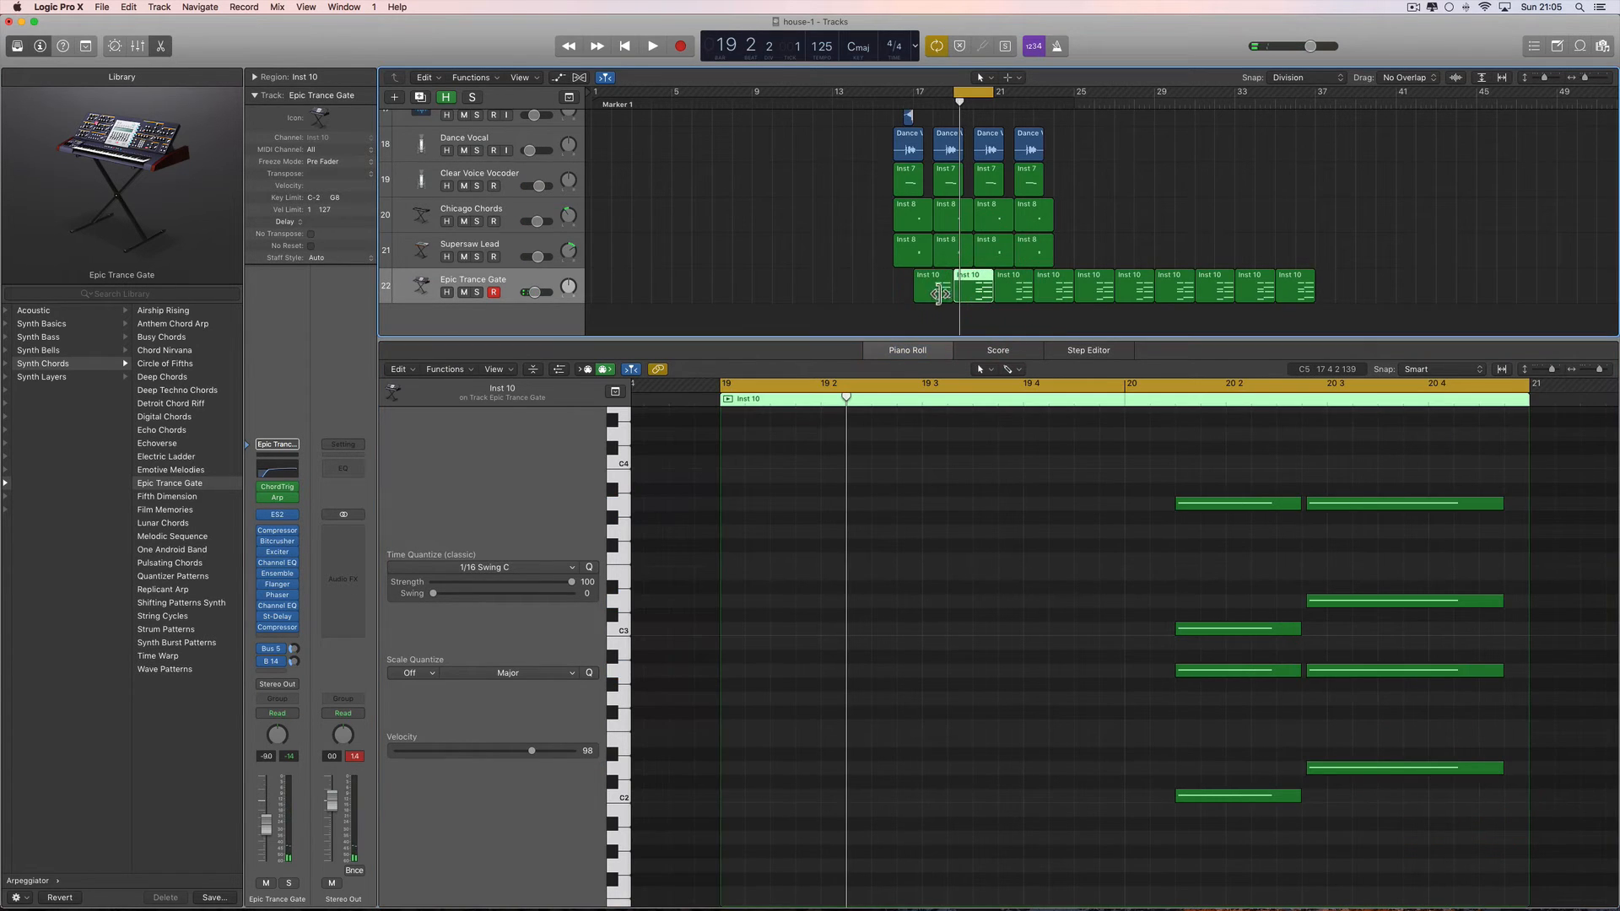
click(940, 294)
drag(886, 764, 838, 767)
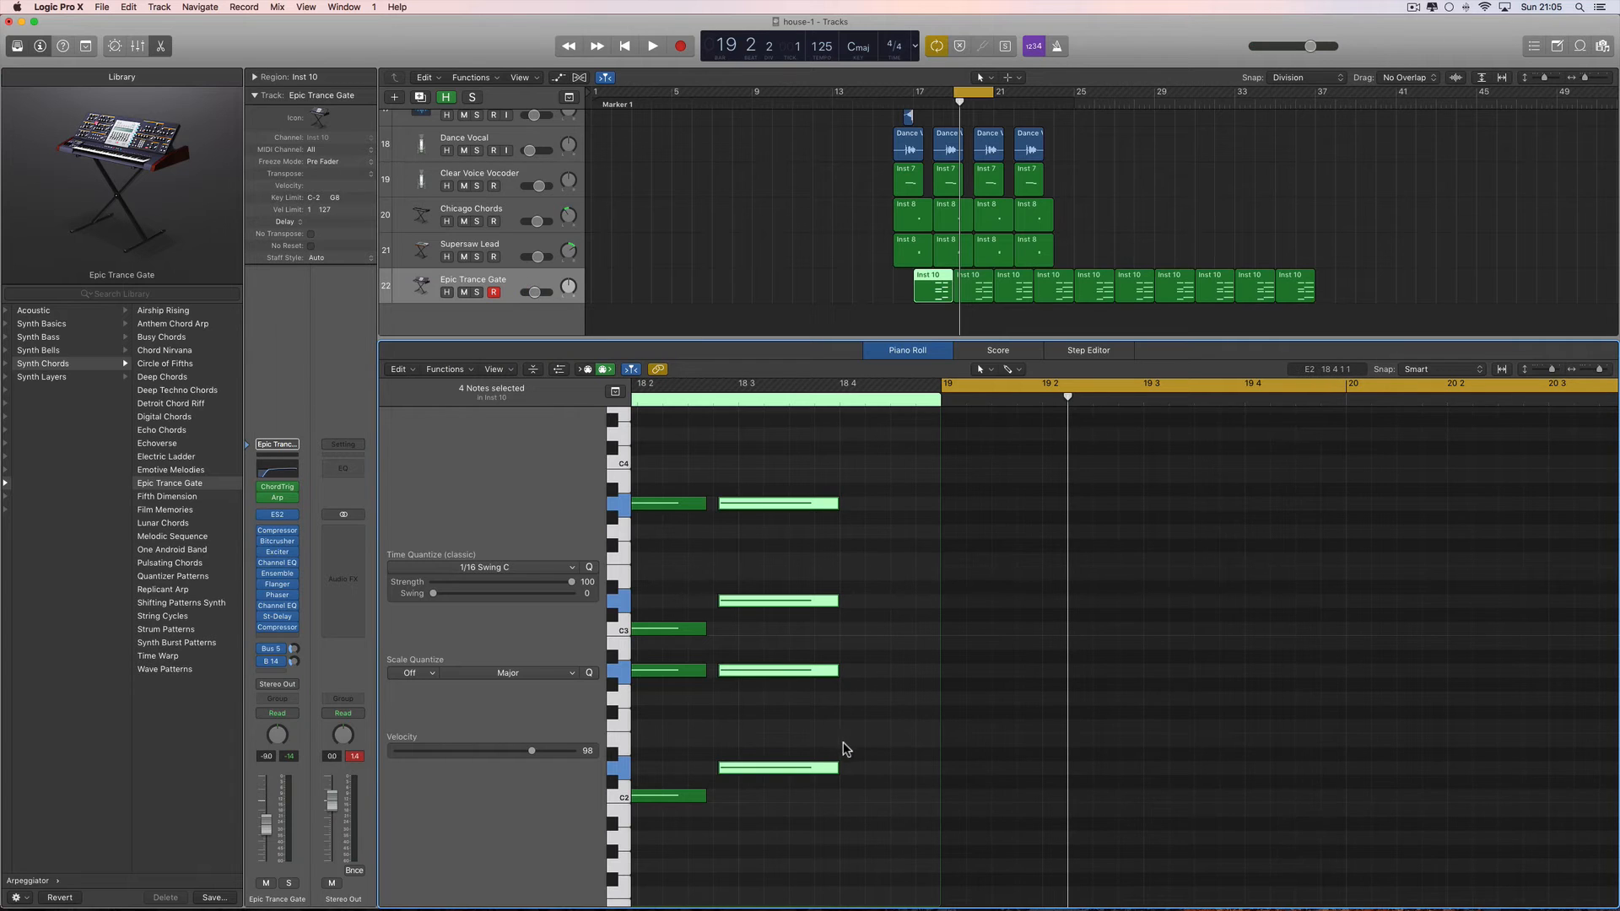
Extend the cycle range to bars 17 to 21 and play it to compare the first two Epic Trance Gate regions.
key(space)
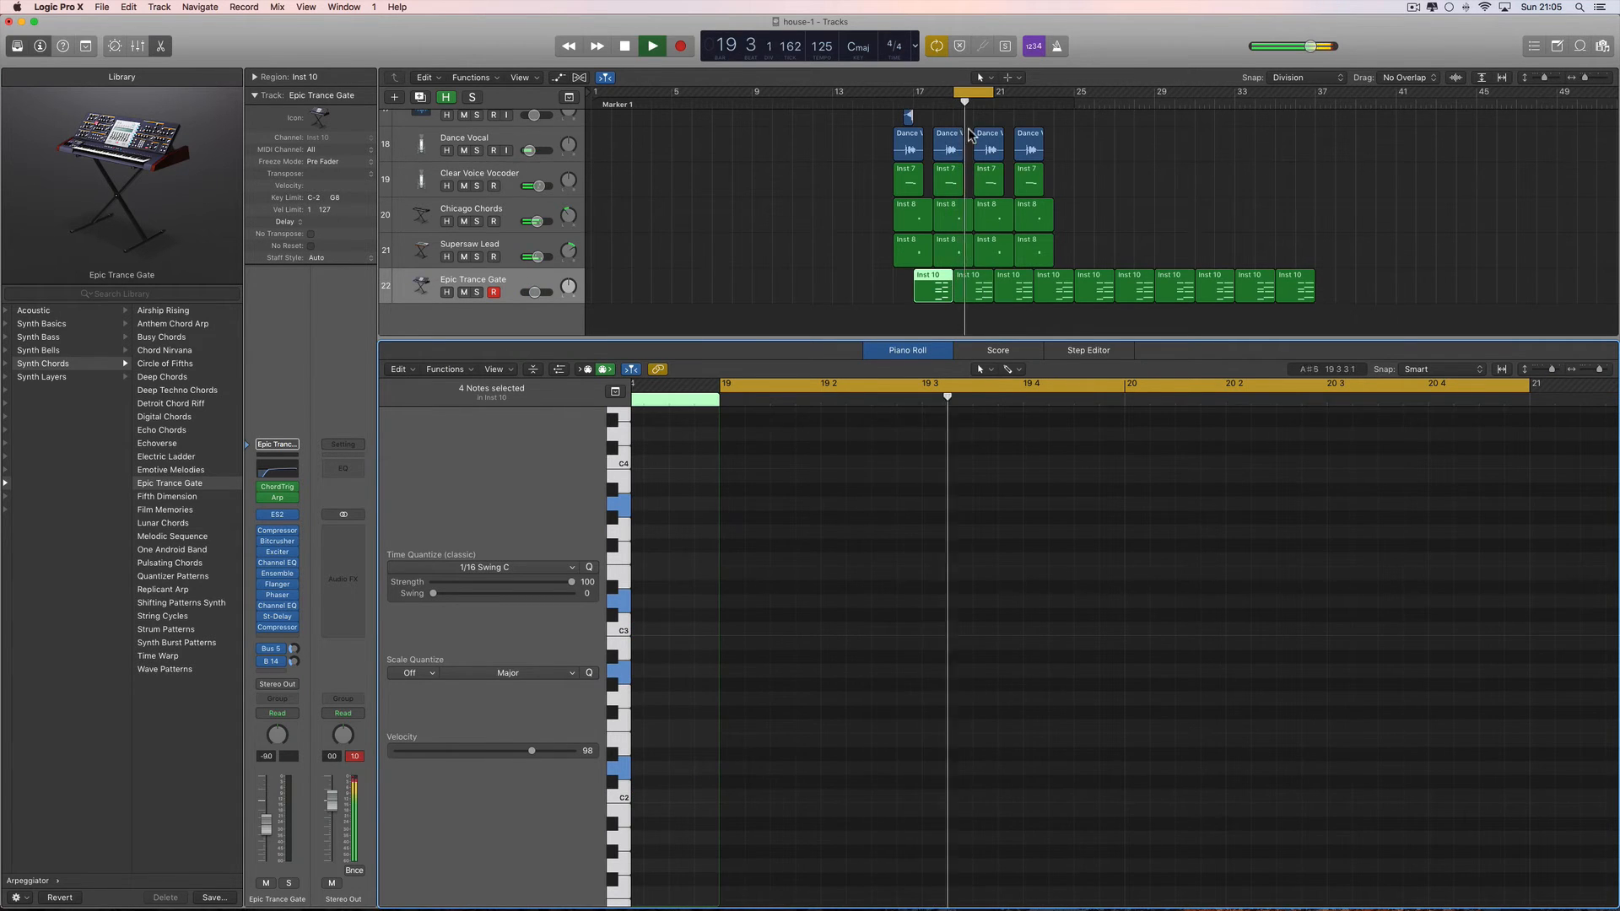
drag(954, 99, 915, 98)
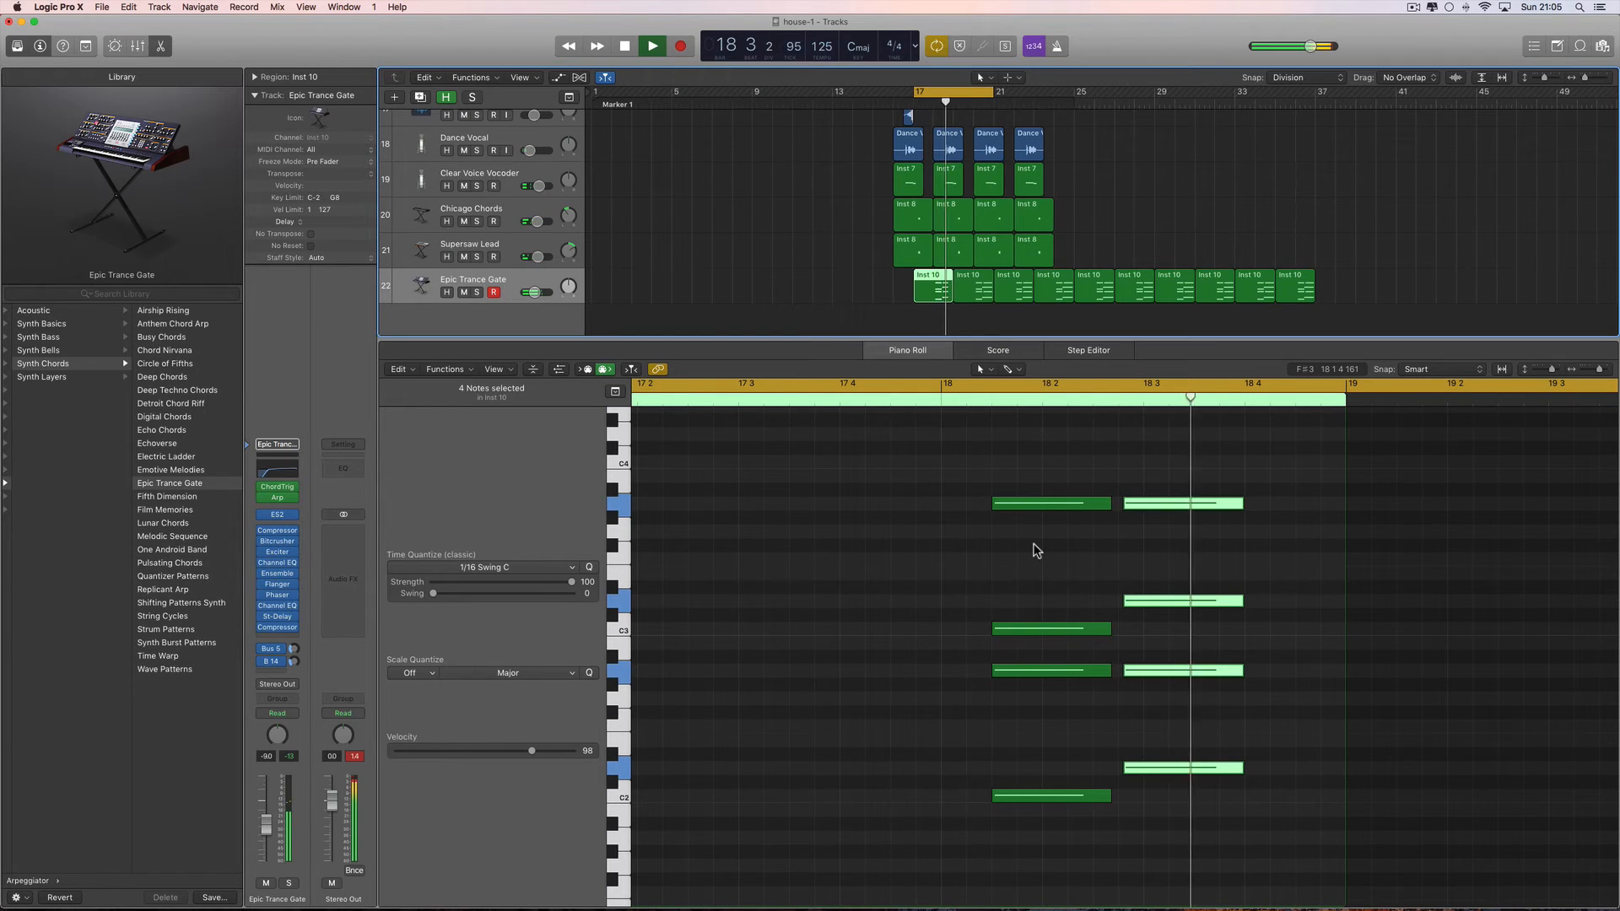
key(space)
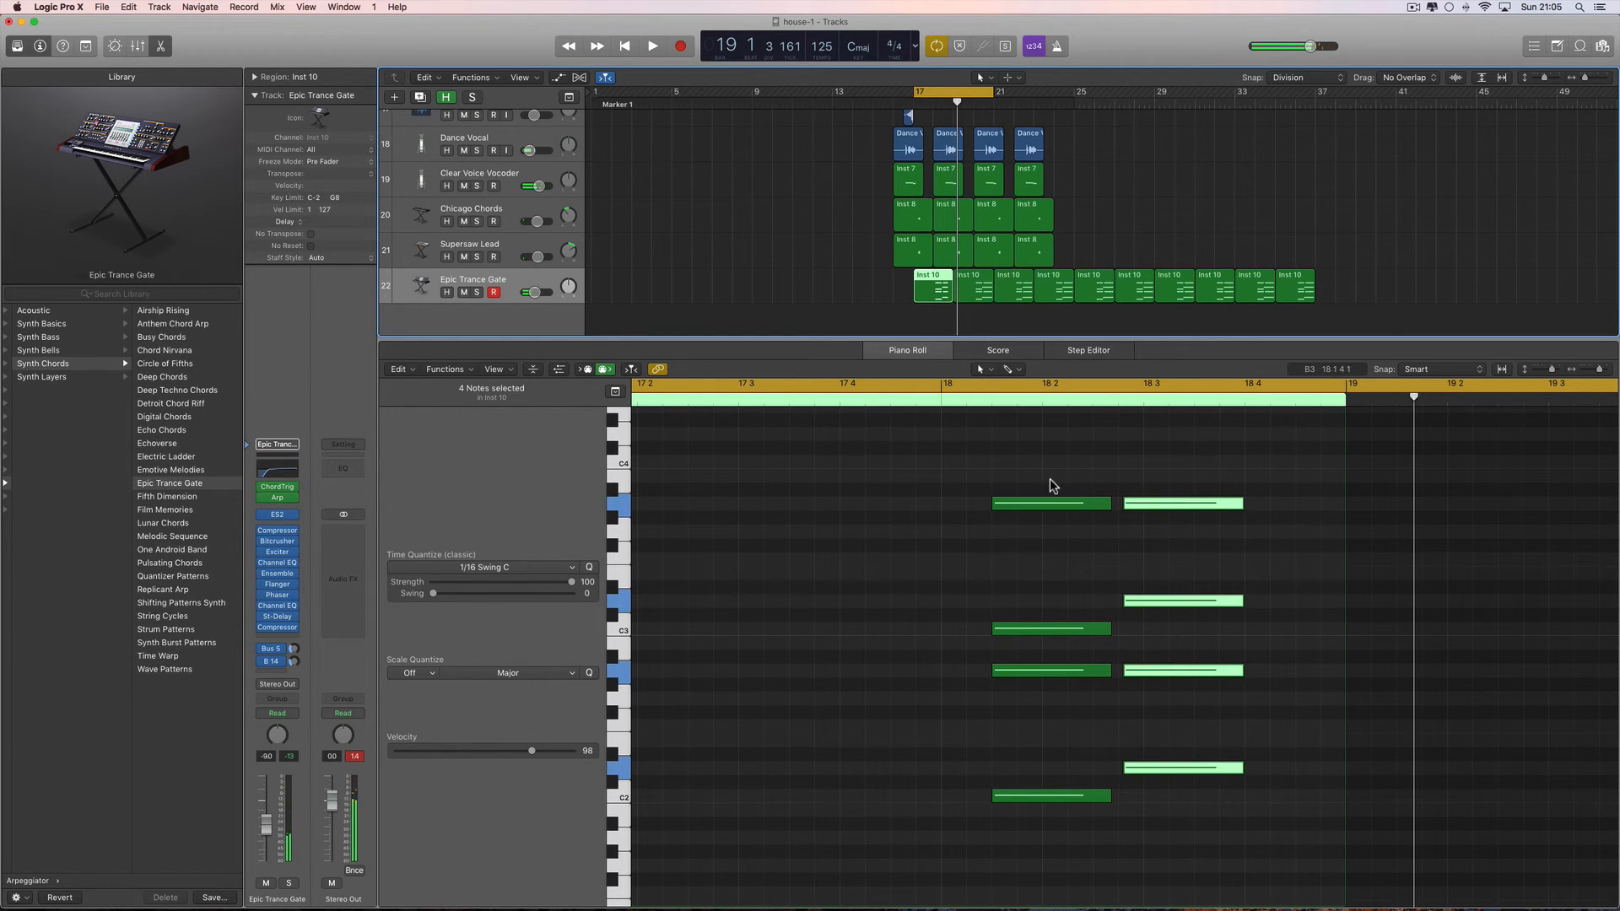
click(977, 284)
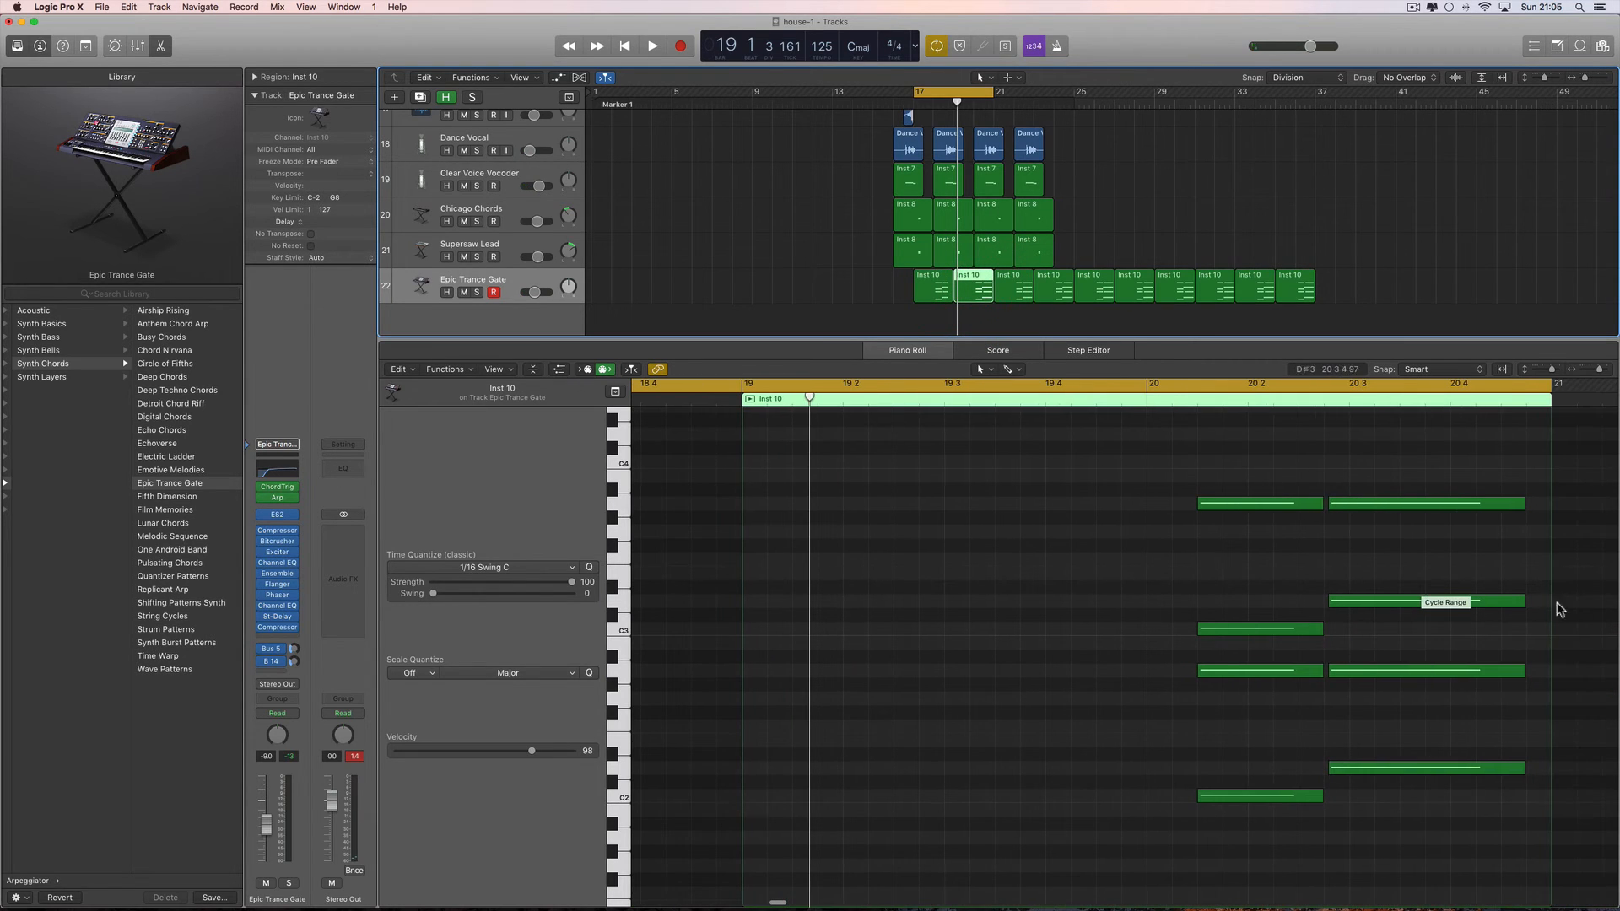
click(934, 290)
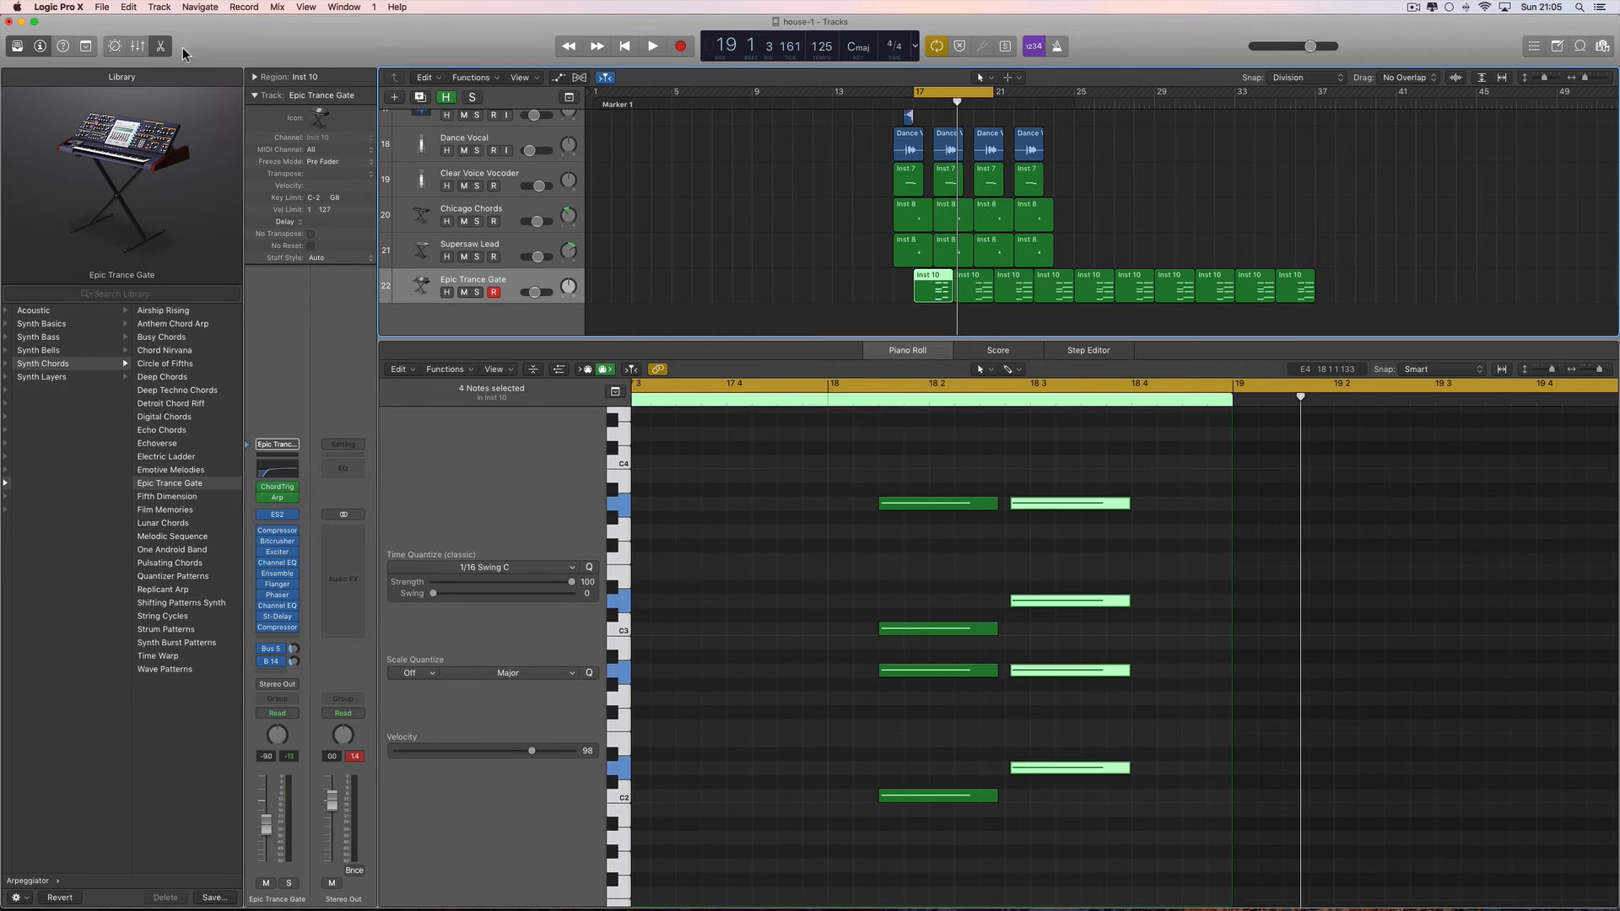
Hide the note editor, set the cycle range to bars 1 to 37, and play the arrangement from the start.
click(160, 47)
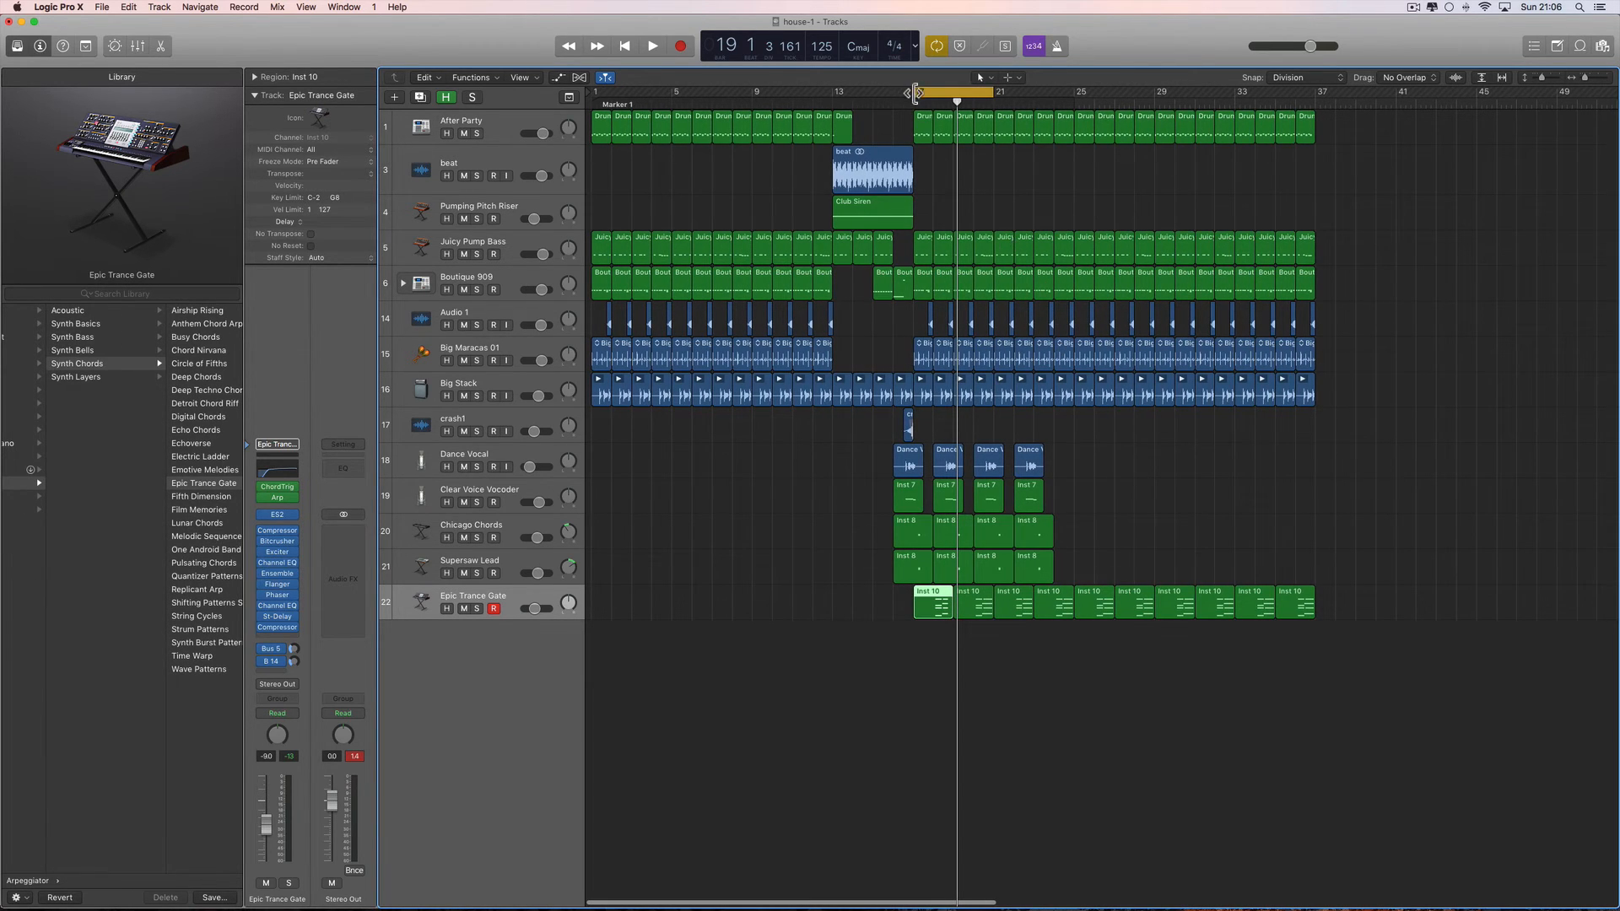
drag(915, 92, 595, 108)
drag(995, 94, 1314, 151)
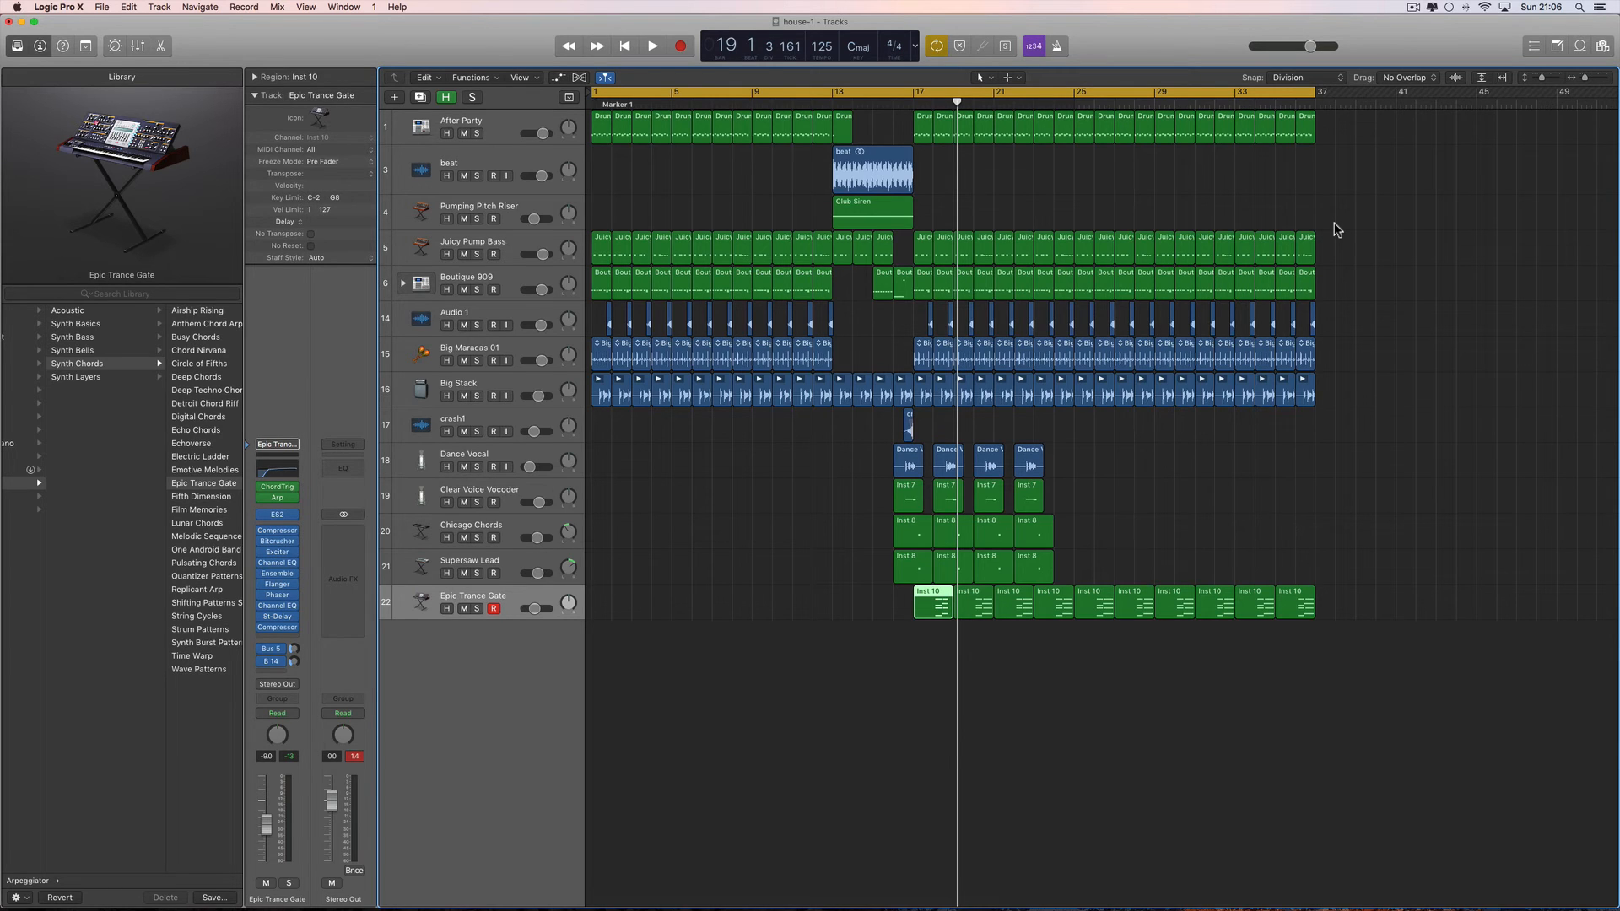
key(Return)
key(space)
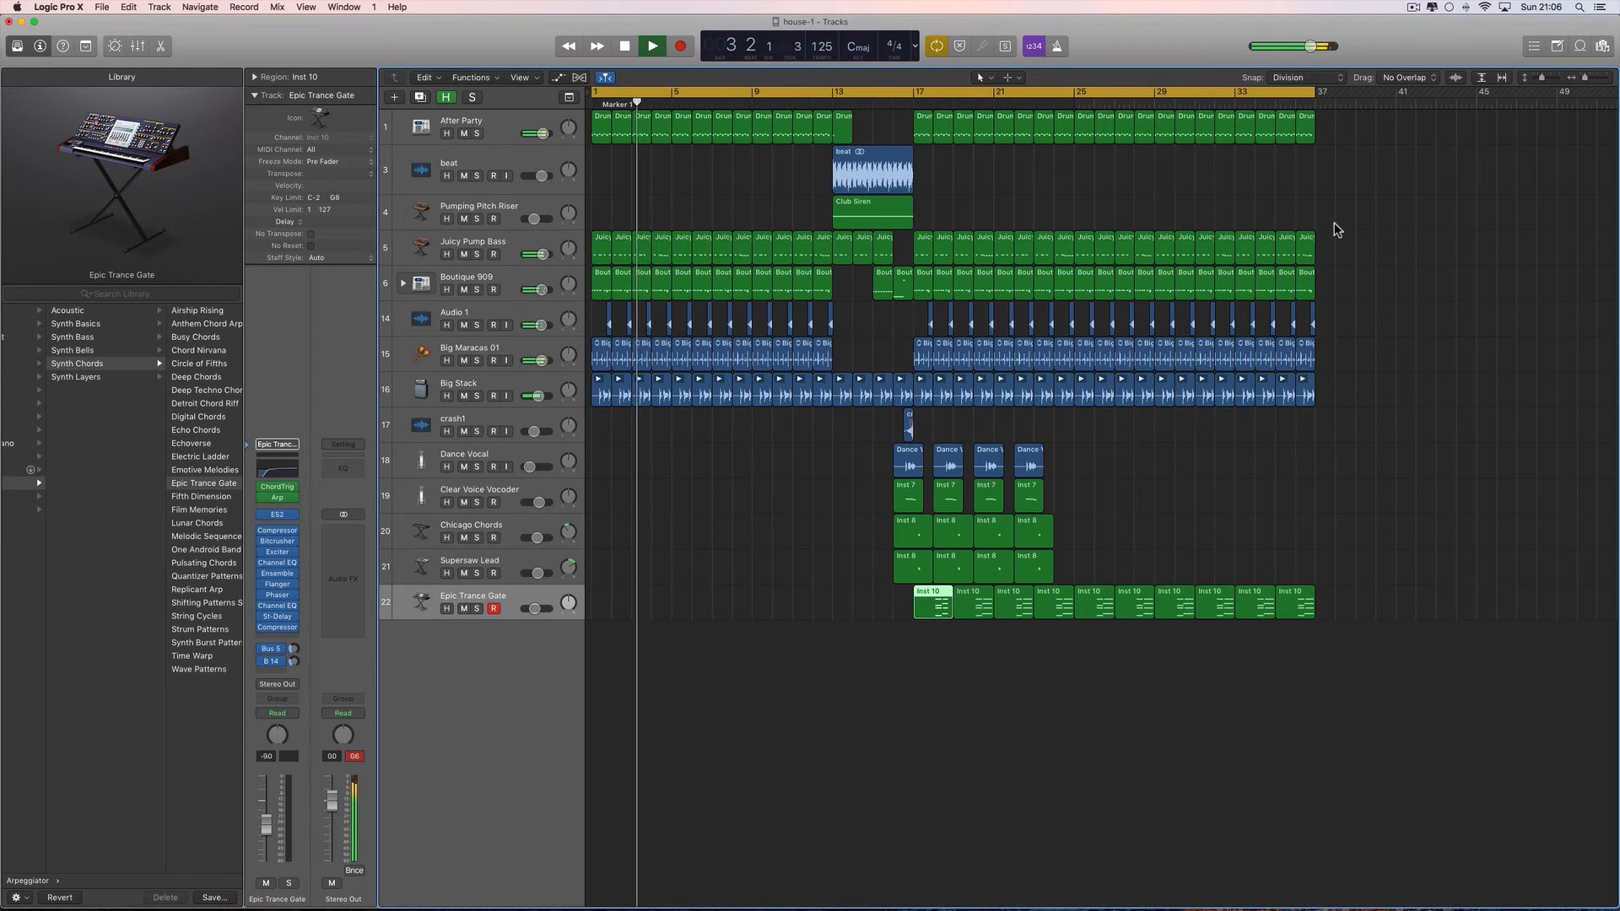
Shorten the second chord in the second, third and fourth Epic Trance Gate regions to end at about beat 4 of its bar.
drag(1050, 632, 970, 599)
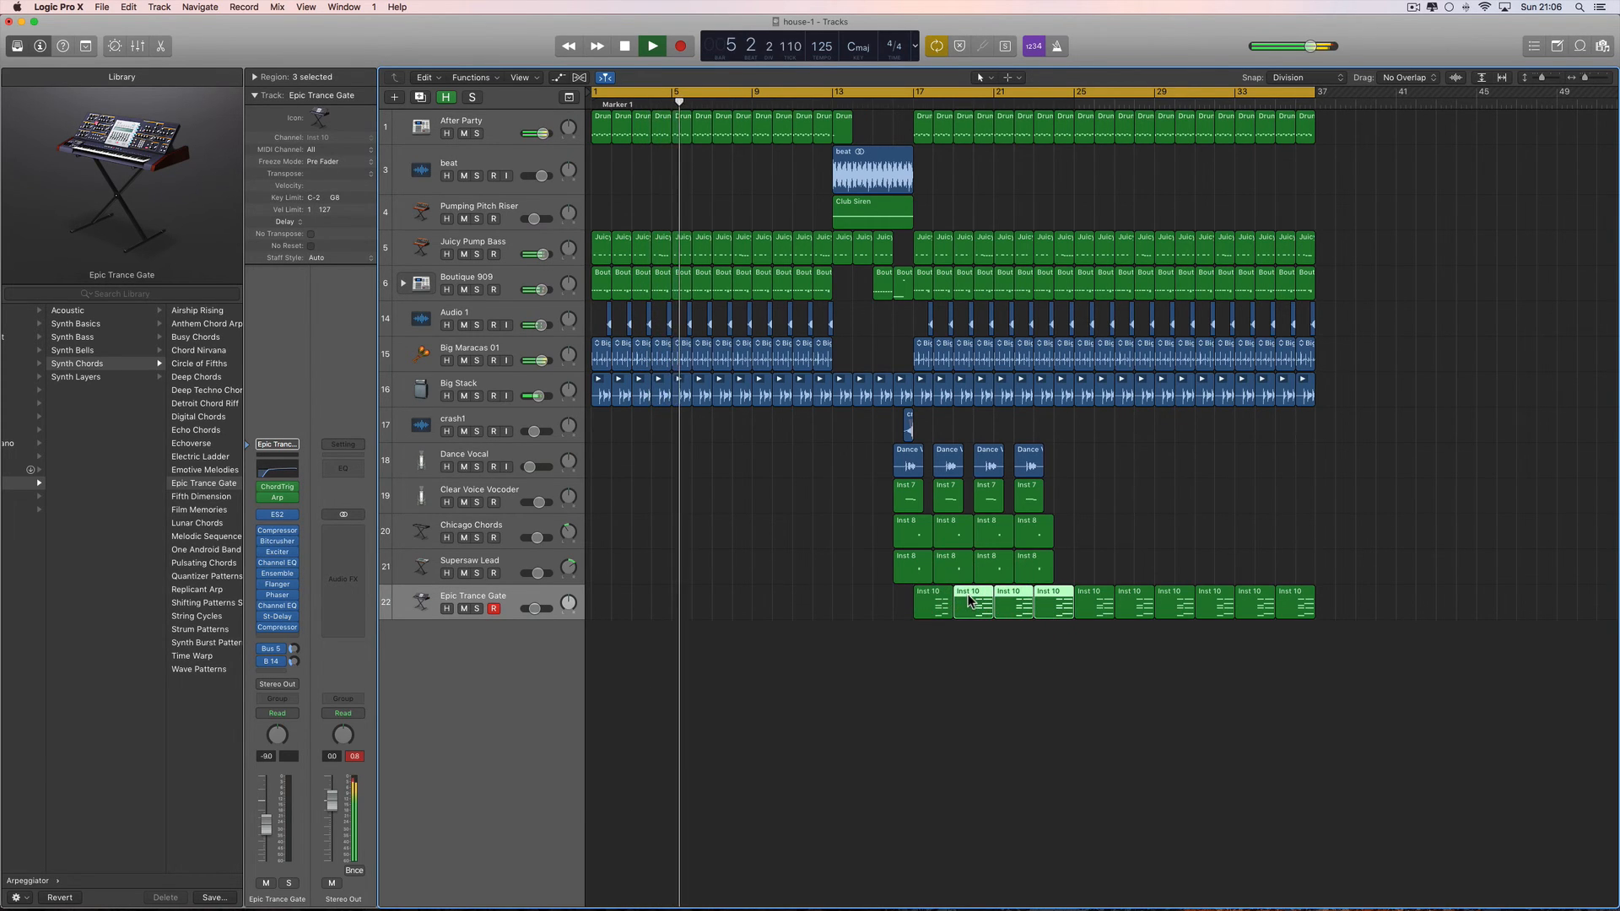
double_click(967, 601)
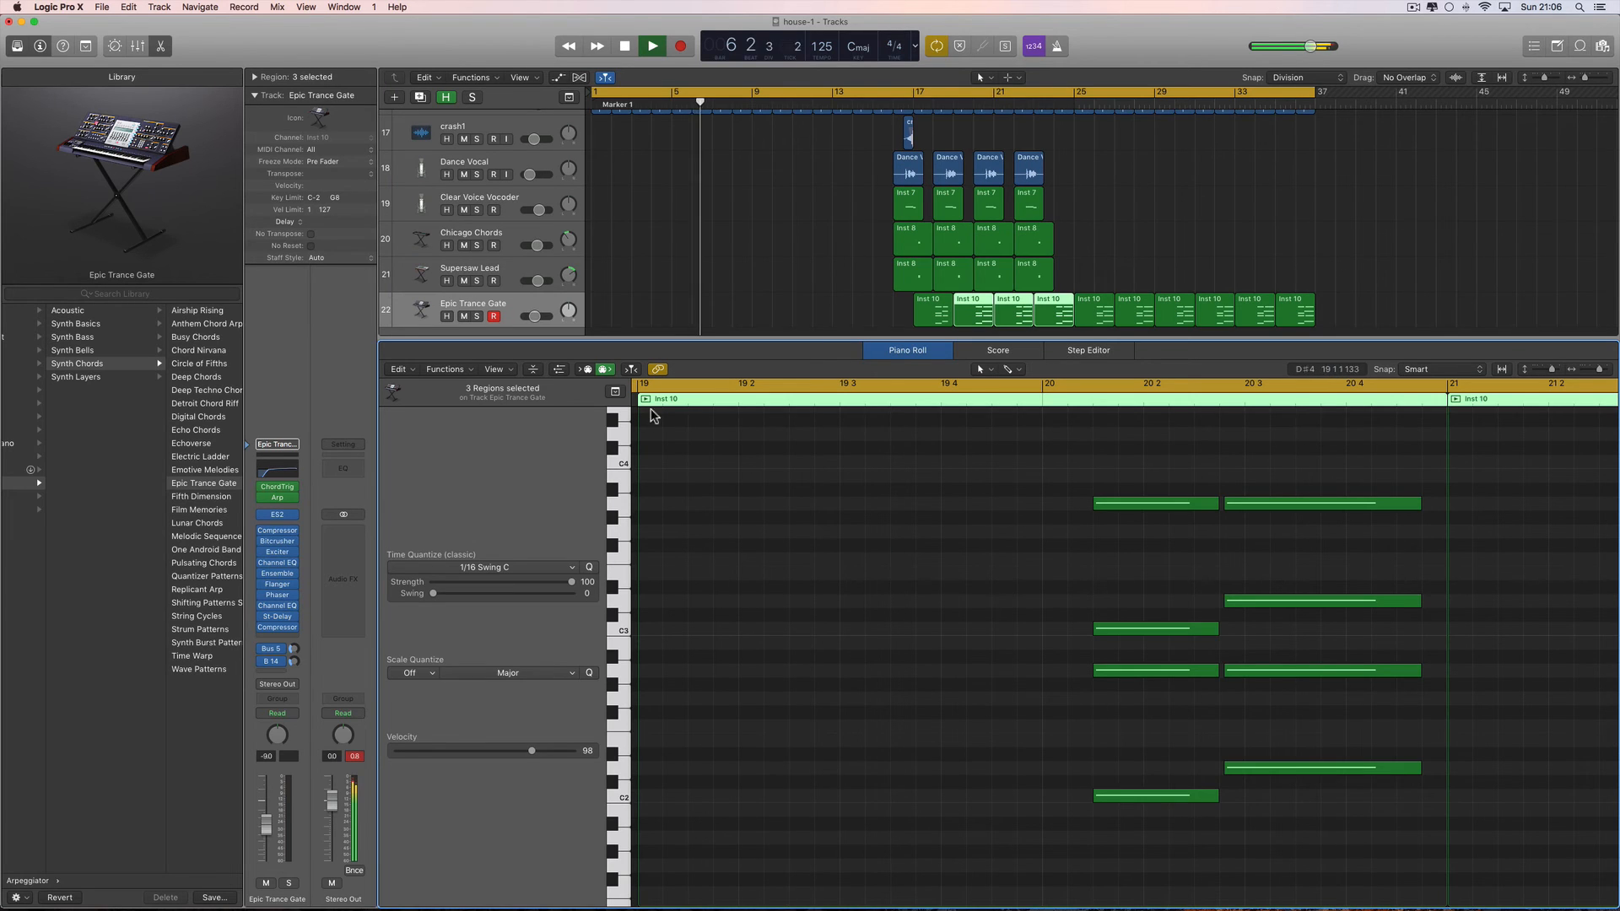
drag(1415, 547, 1350, 773)
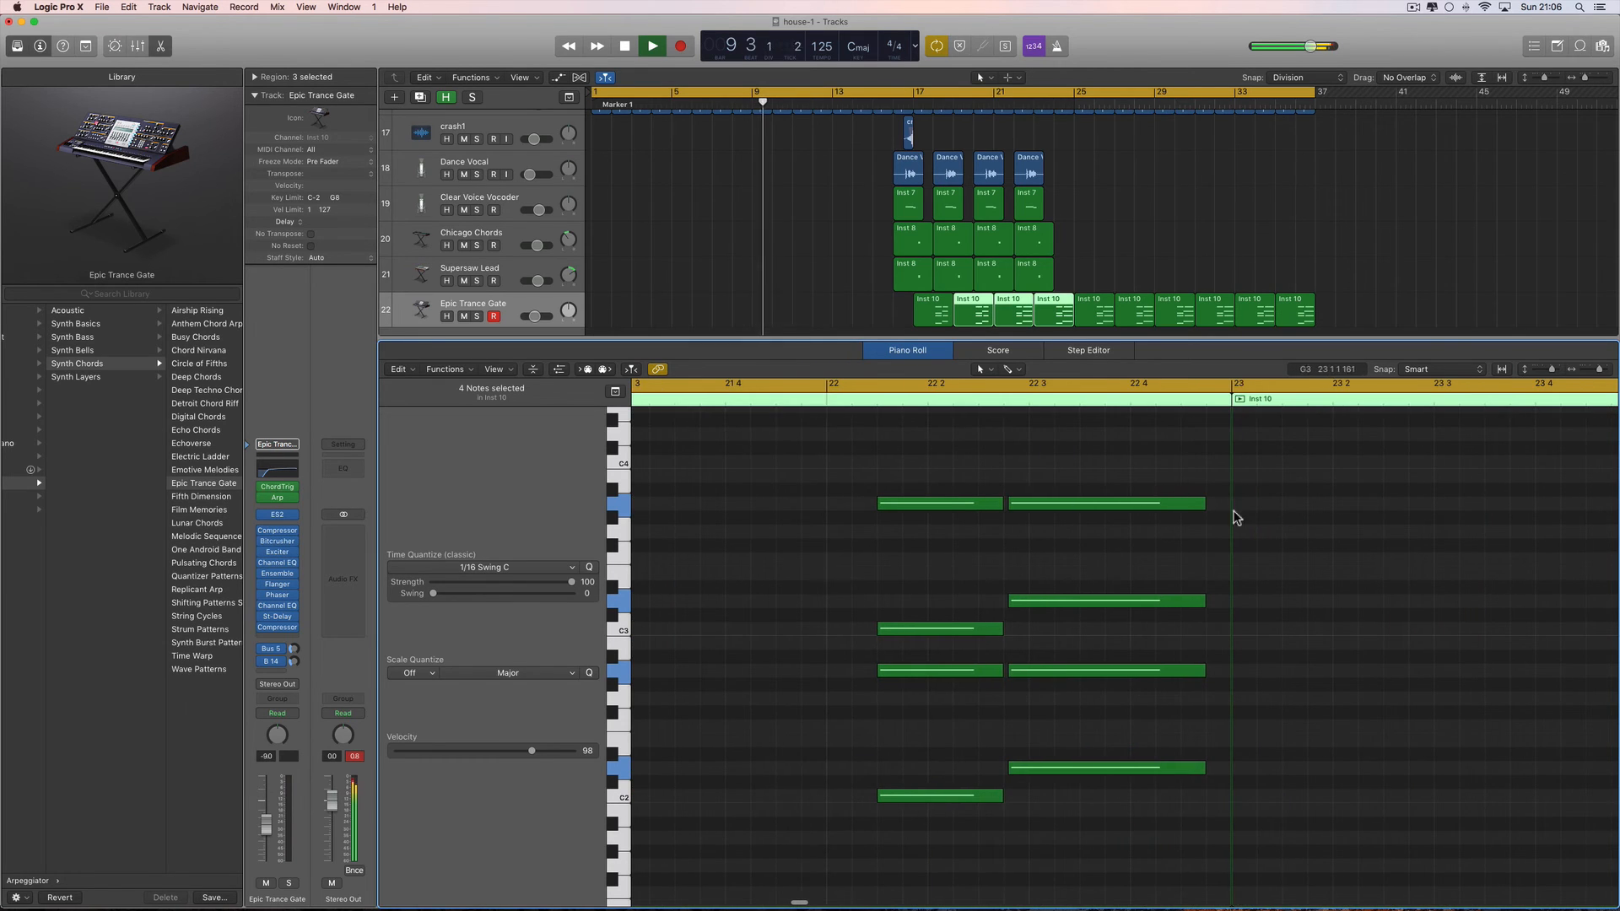
drag(1206, 557, 1131, 771)
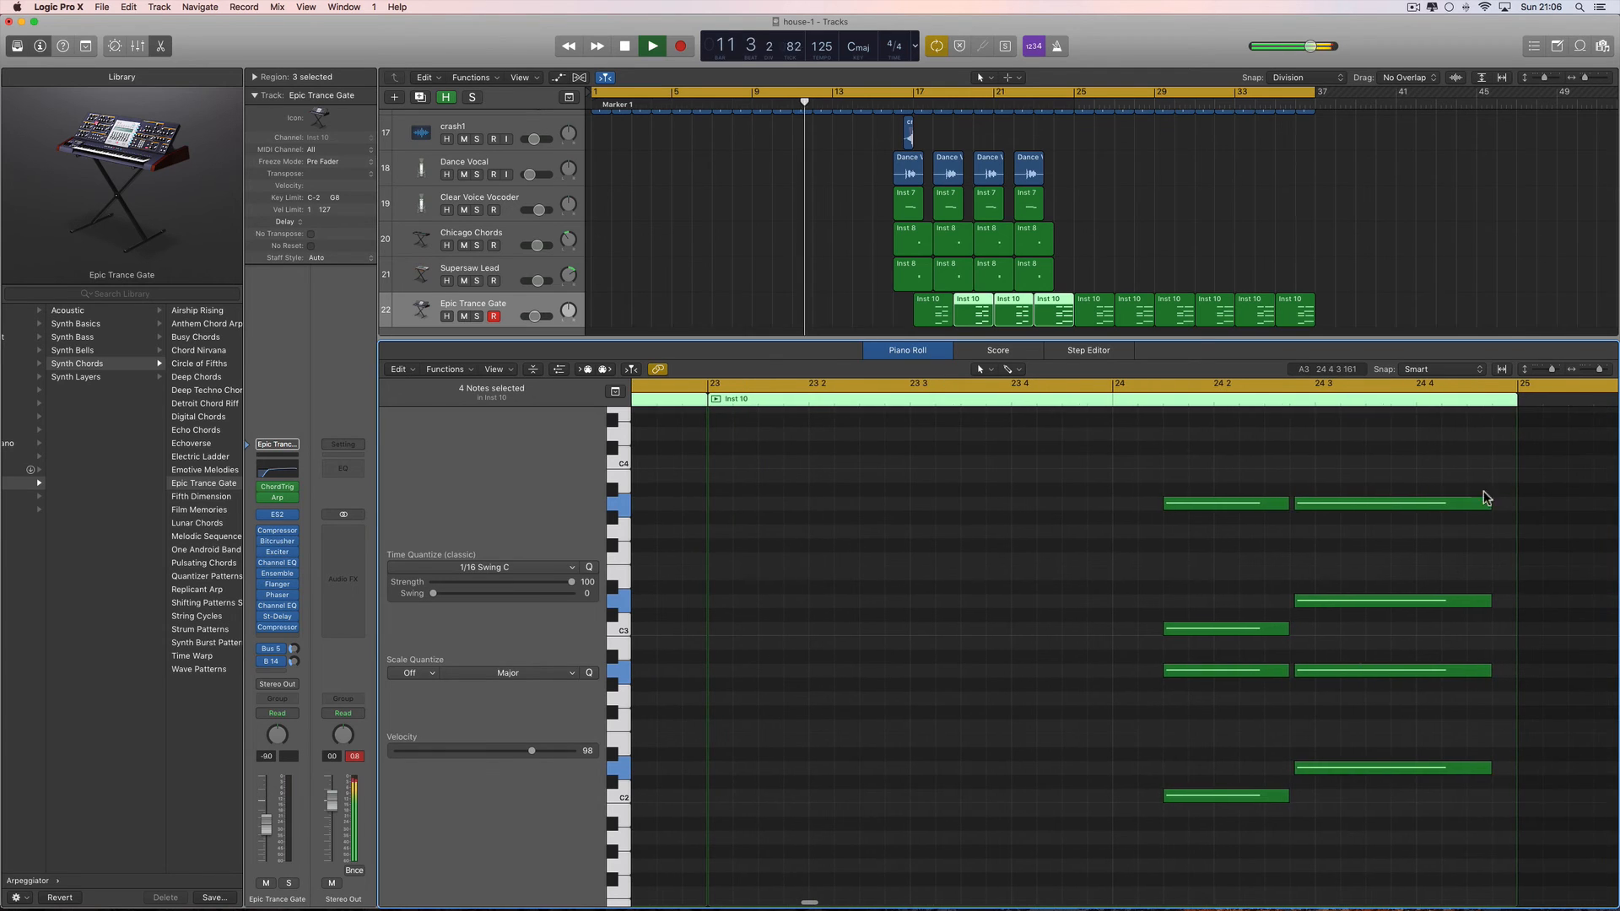
drag(1469, 472, 1413, 774)
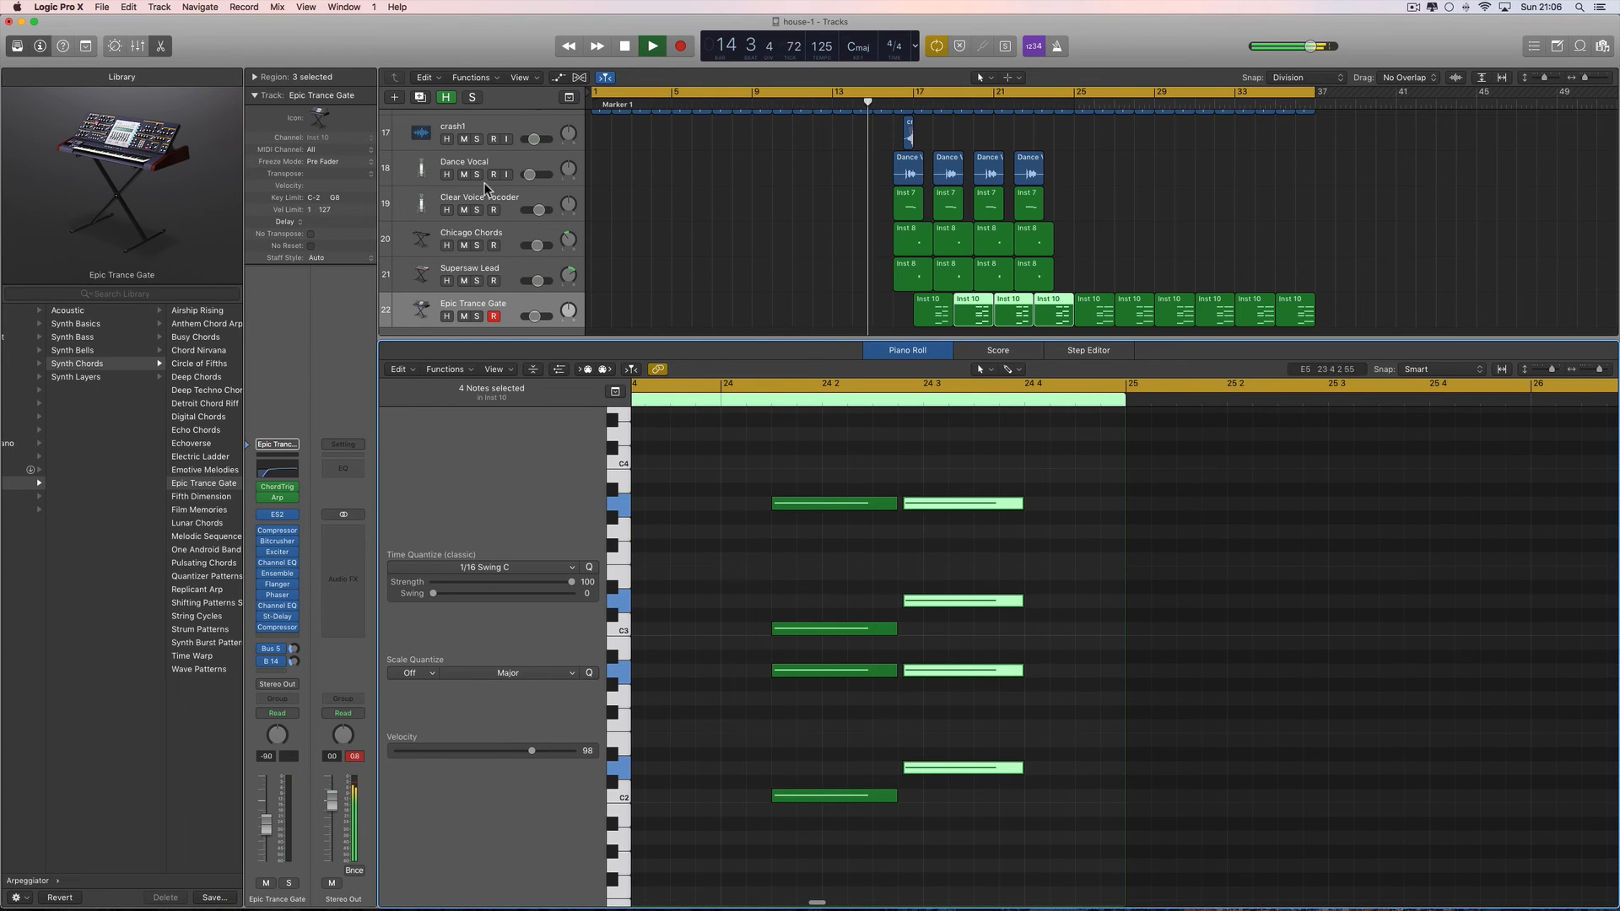
Return to the full arrangement with no regions selected and raise the Epic Trance Gate volume slightly during playback.
click(163, 48)
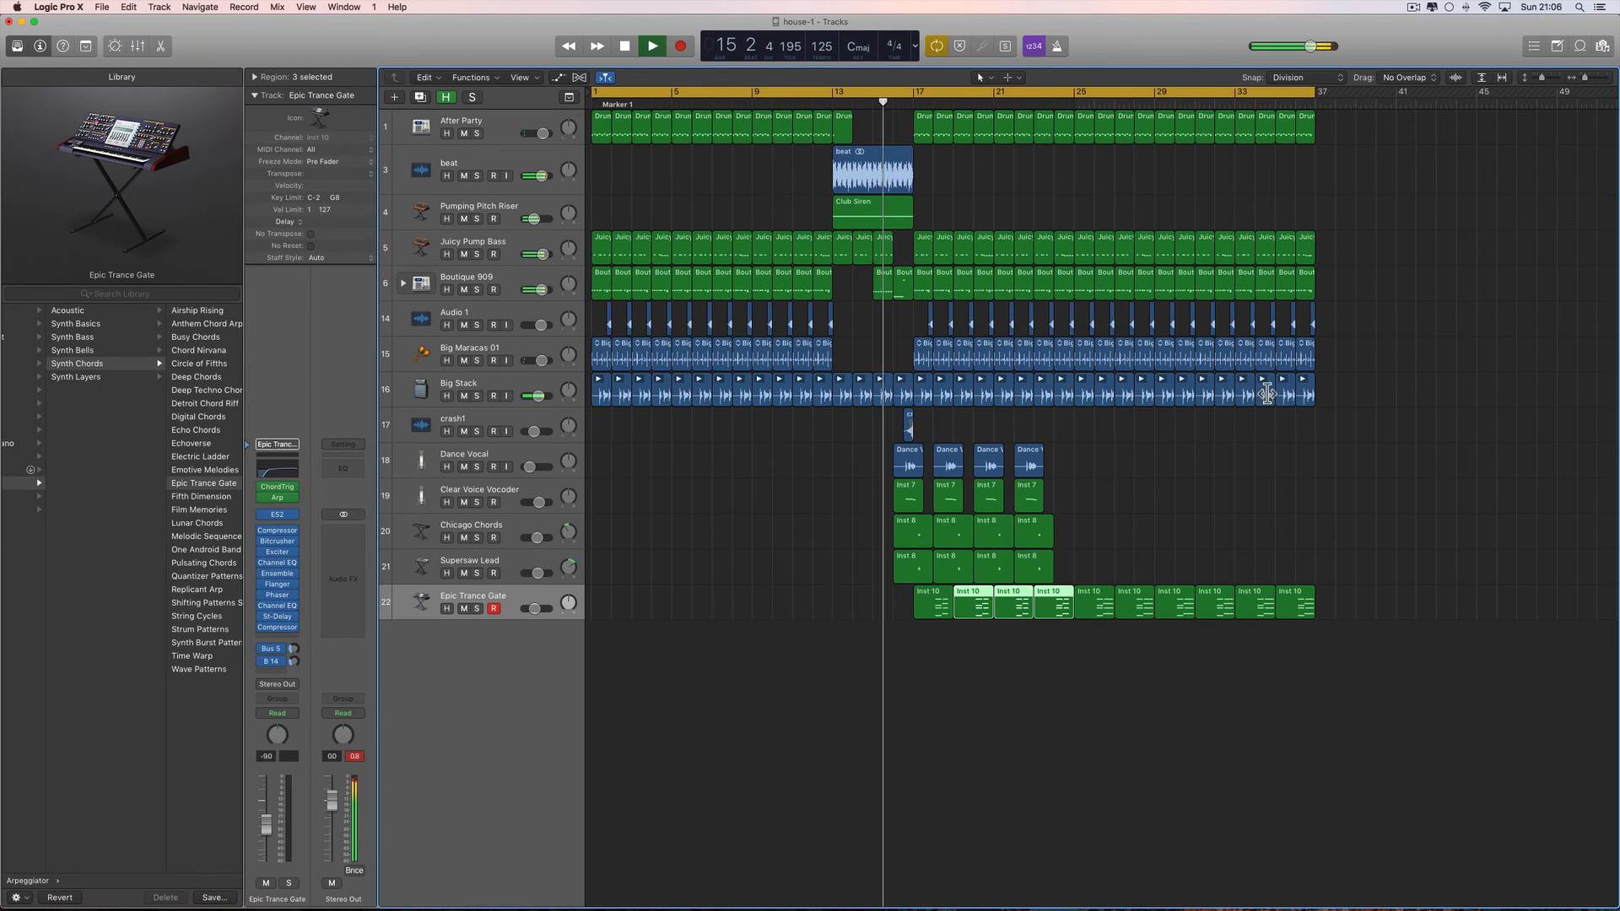
click(1345, 492)
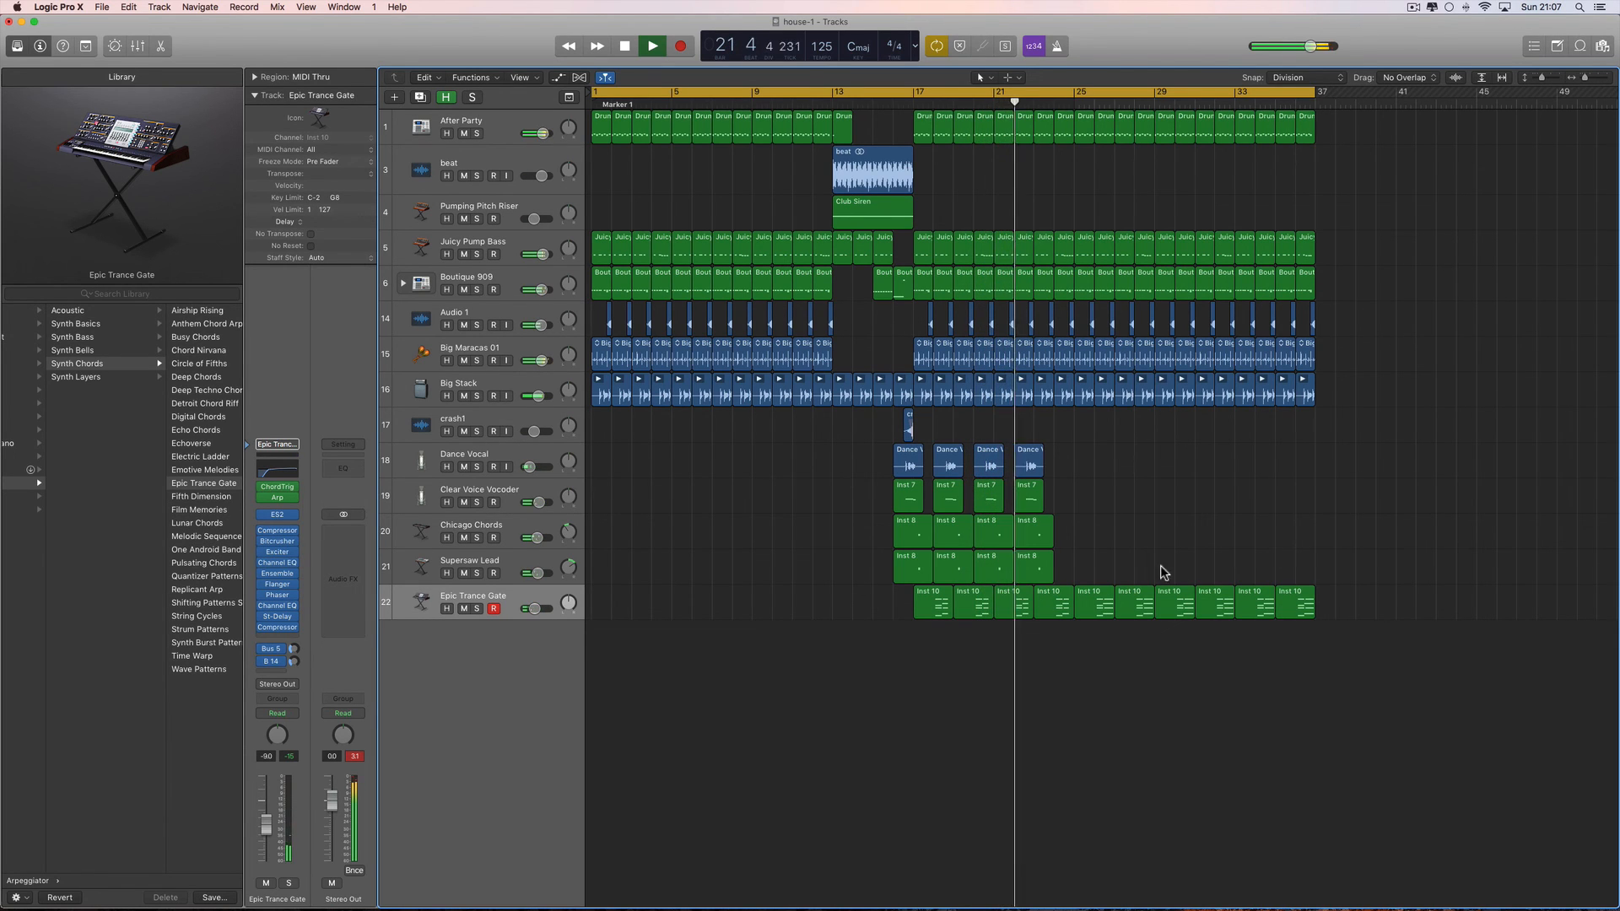
click(535, 608)
drag(535, 608, 537, 610)
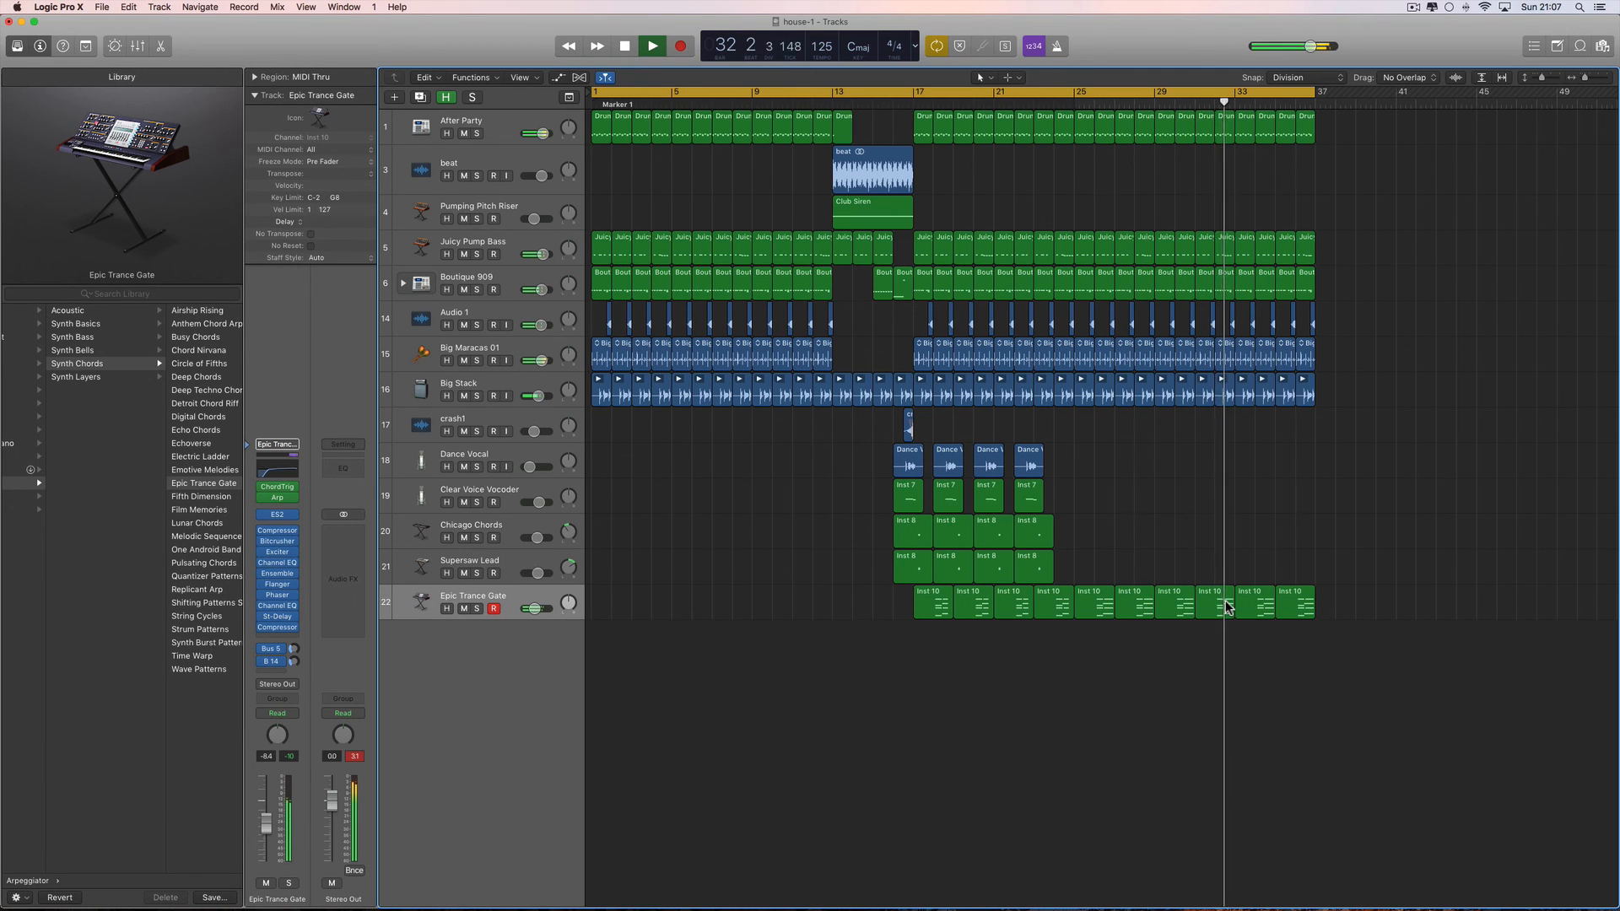
key(space)
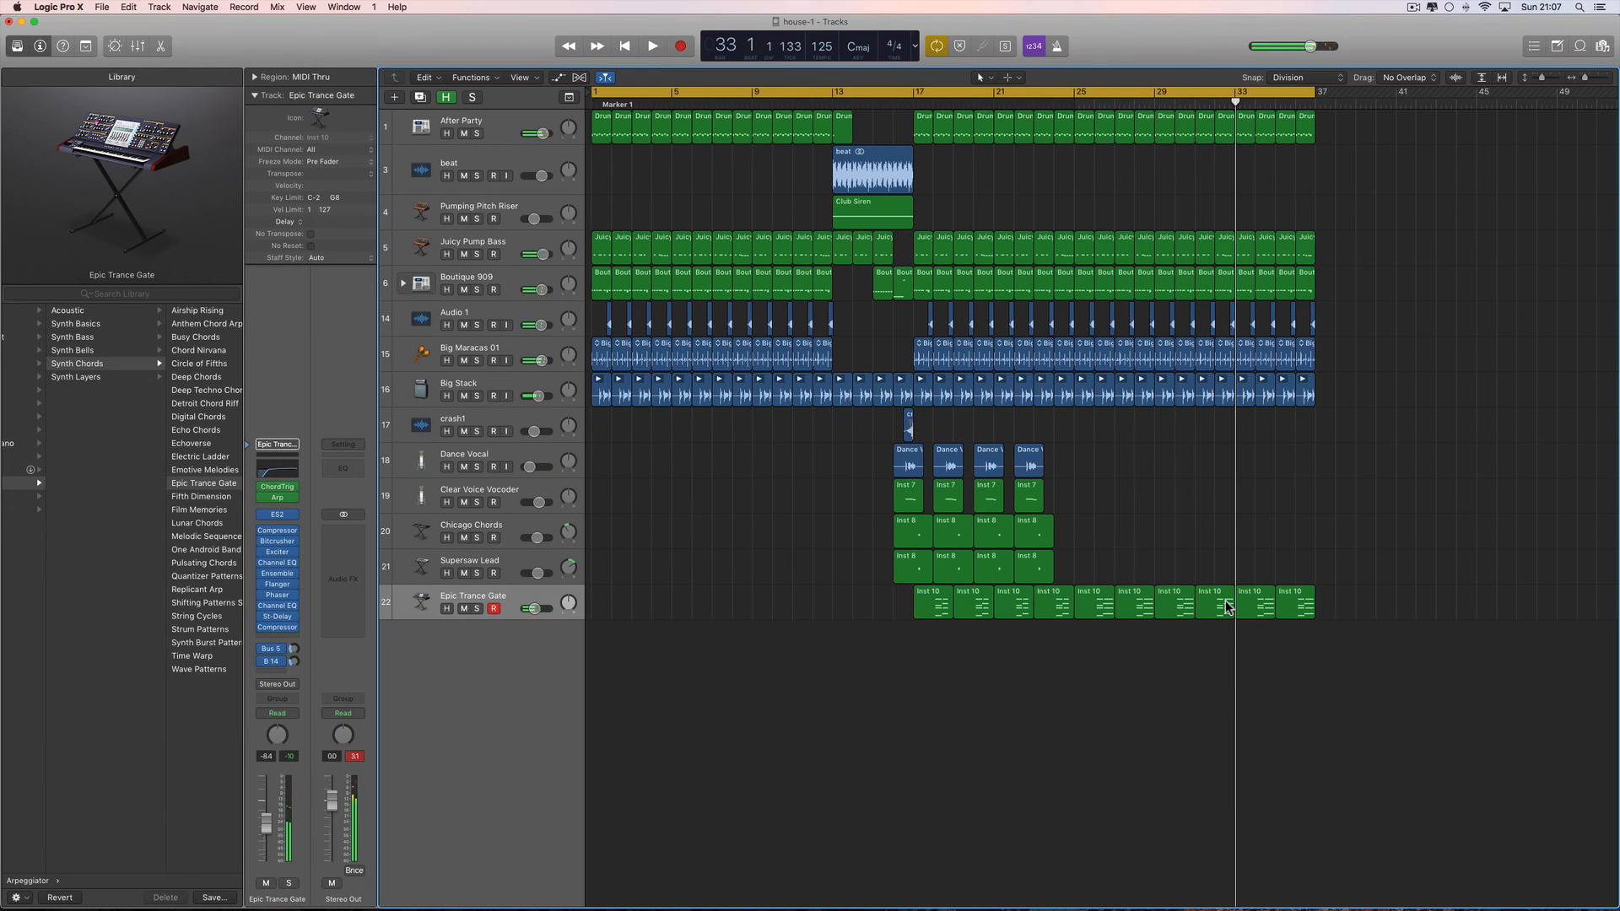